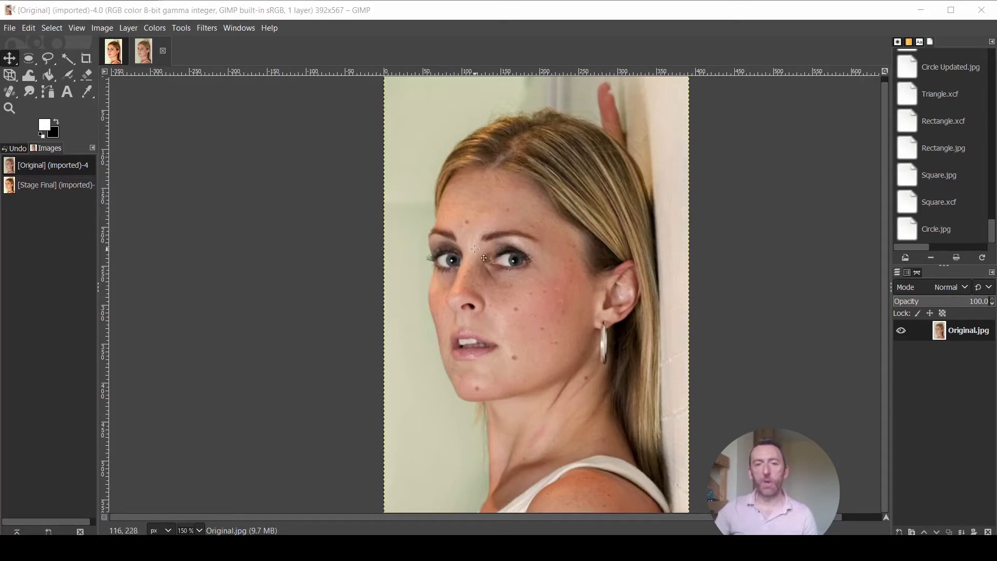
{"action": "left_click", "coordinate": [116, 52]}
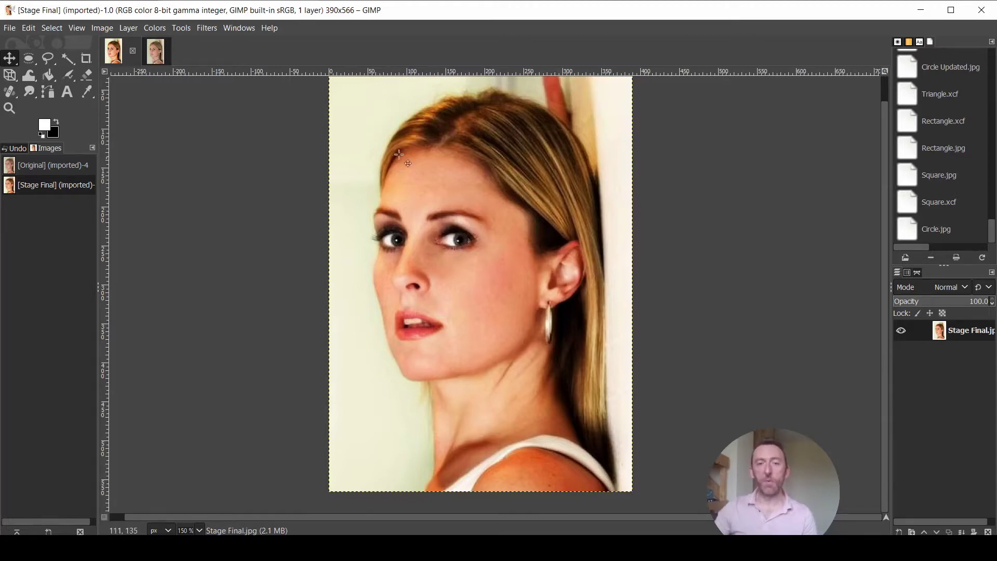
{"action": "left_click", "coordinate": [156, 55]}
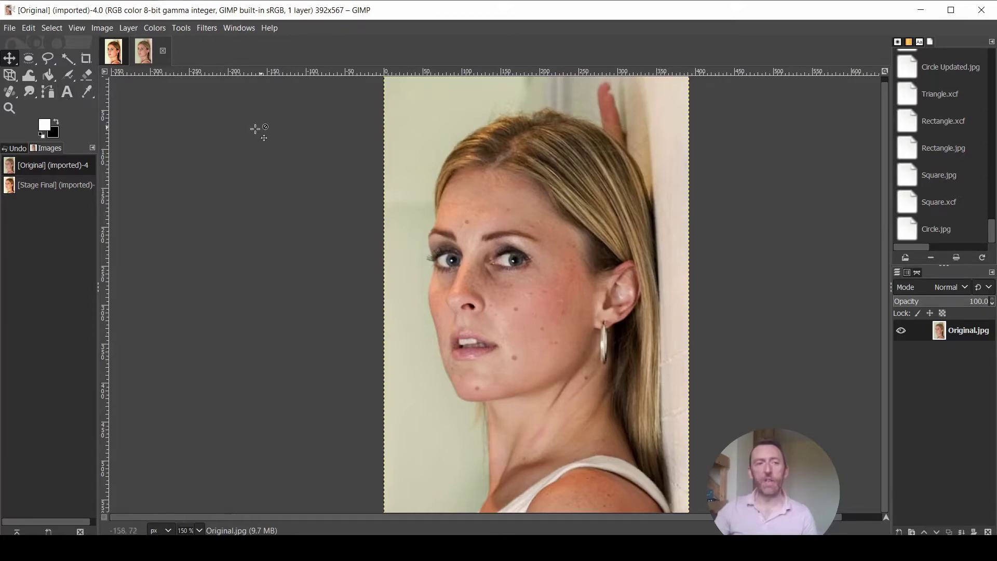
- Select the Healing tool from the clone group and show its Tool Options
{"action": "left_click", "coordinate": [12, 96]}
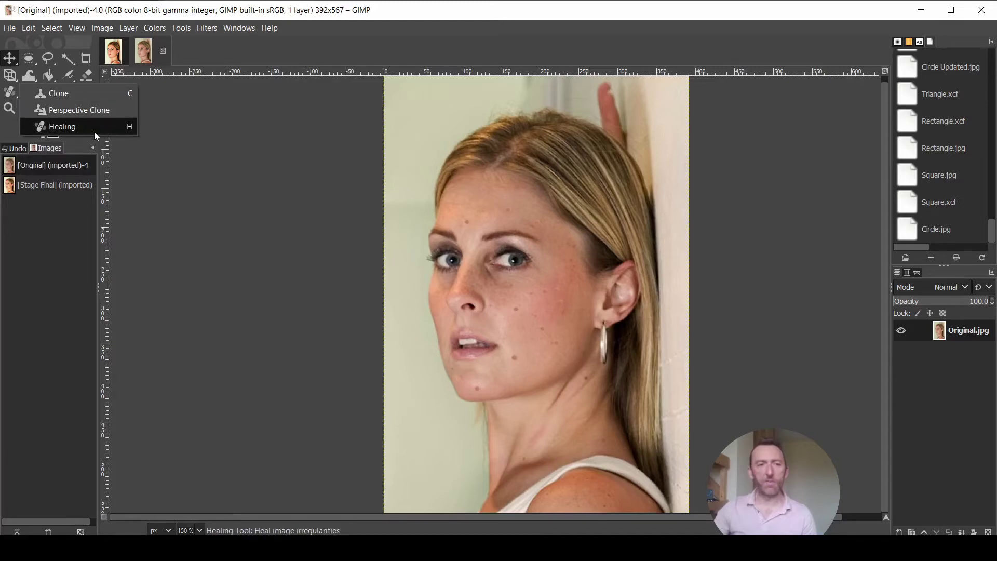
{"action": "left_click", "coordinate": [94, 132]}
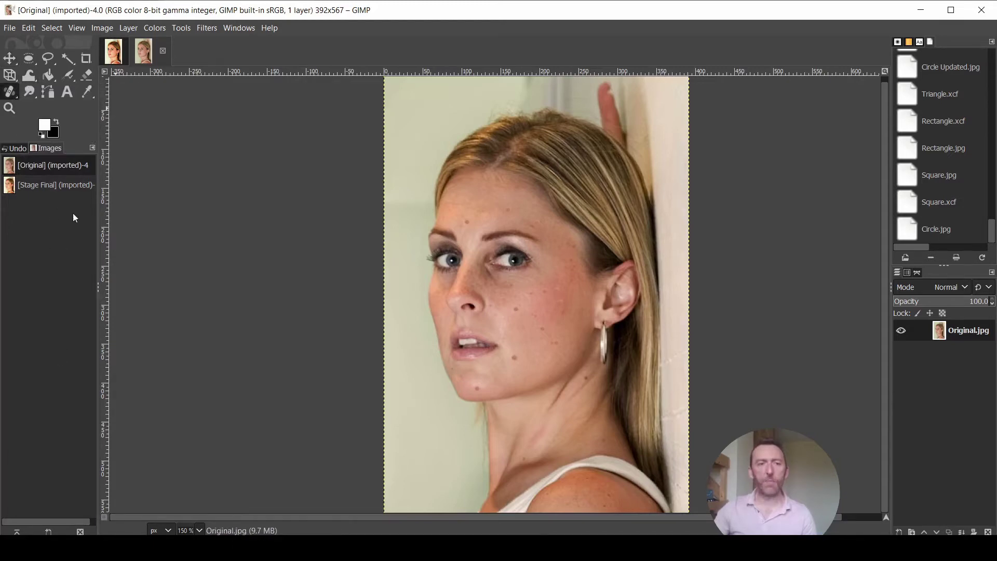
{"action": "double_click", "coordinate": [9, 92]}
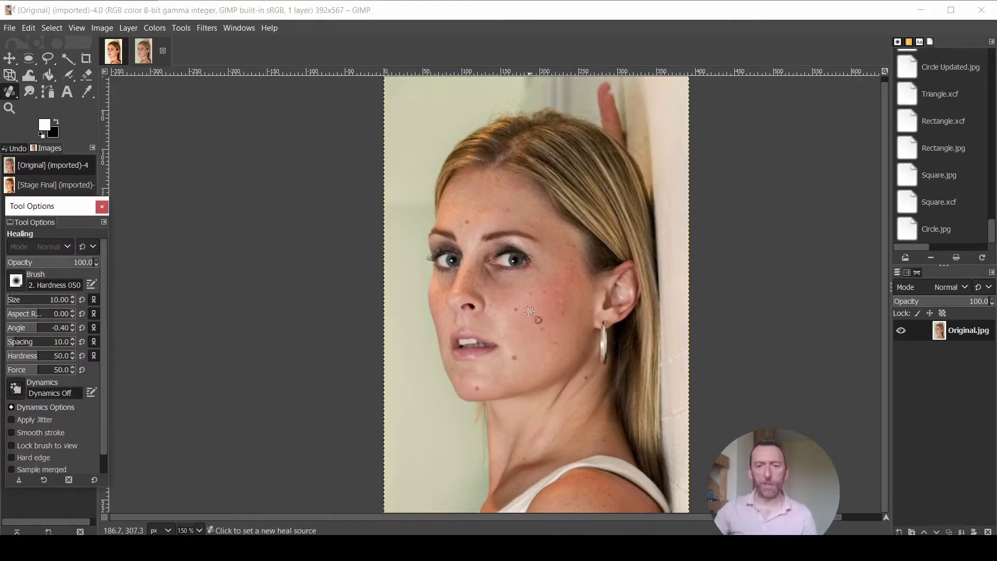
- Sample clear cheek skin as the heal source with a Ctrl-click
{"action": "scroll", "coordinate": [538, 316], "scroll_direction": "up", "scroll_amount": 4}
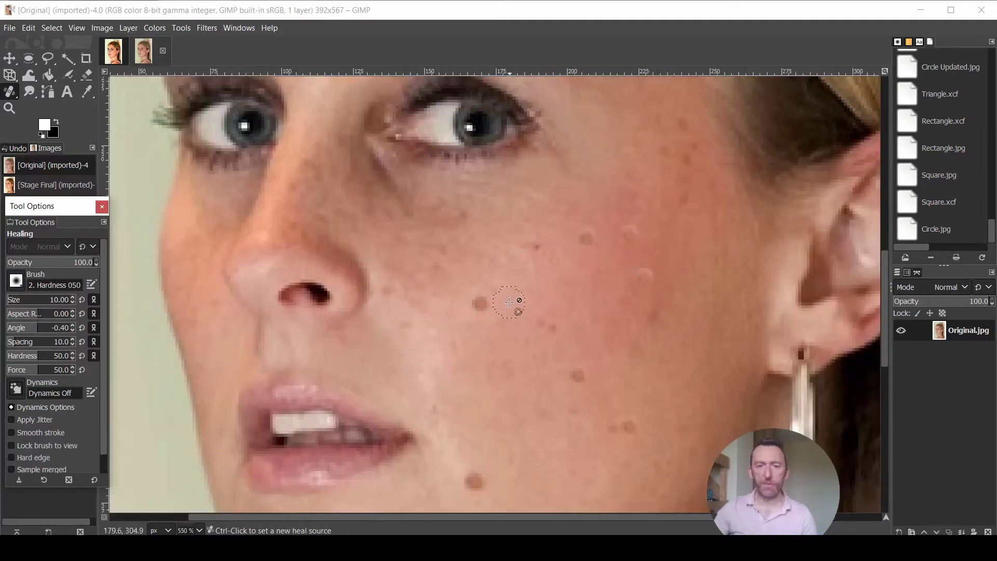
{"action": "left_click", "coordinate": [479, 305]}
{"action": "scroll", "coordinate": [521, 304], "scroll_direction": "down", "scroll_amount": 3}
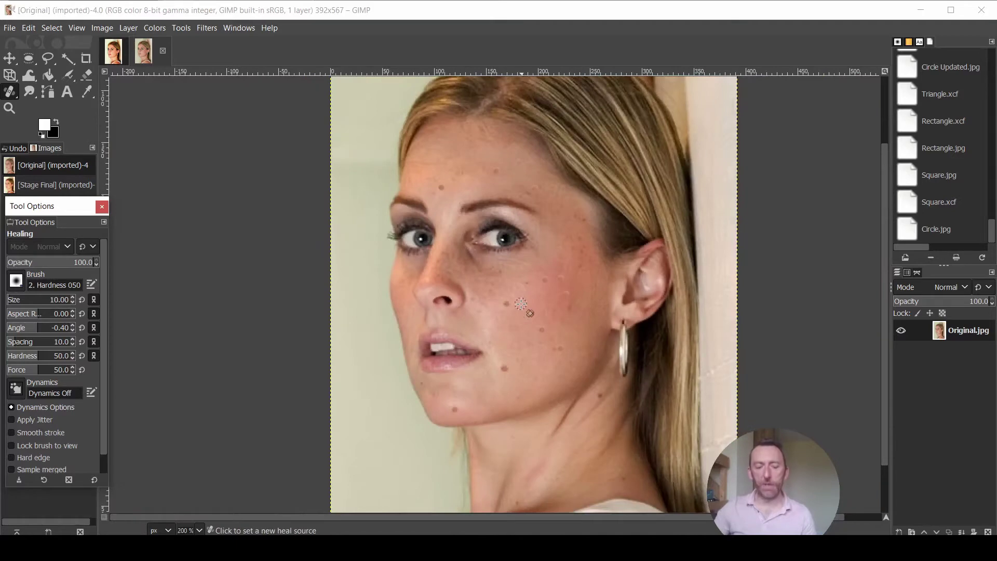
{"action": "scroll", "coordinate": [521, 304], "scroll_direction": "up", "scroll_amount": 3}
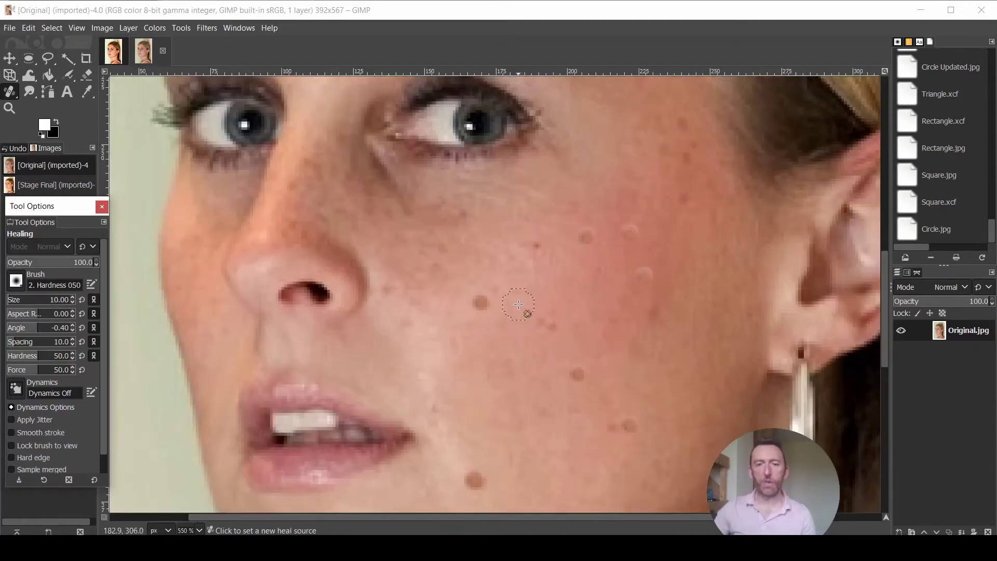
{"action": "scroll", "coordinate": [519, 304], "scroll_direction": "down", "scroll_amount": 2}
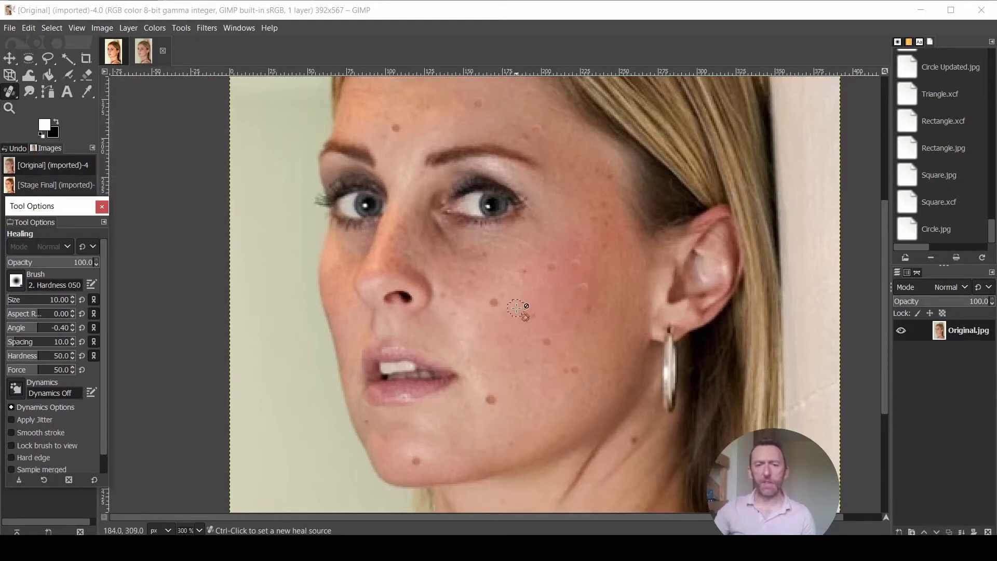
{"action": "key", "text": "ctrl"}
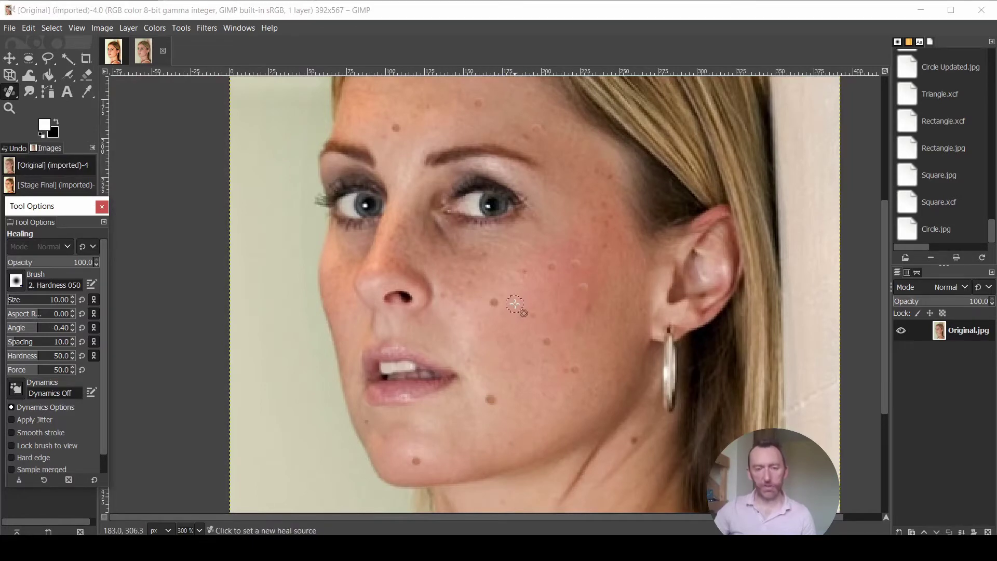
{"action": "left_click", "coordinate": [514, 305], "text": "ctrl"}
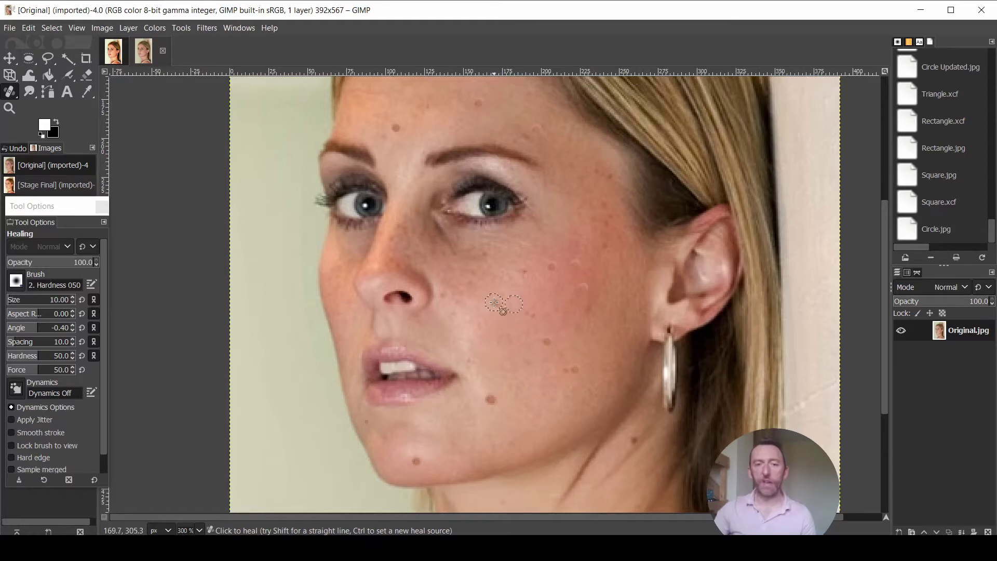
- Heal the dark cheek blemish, the small upper-cheek spot and the forehead mole
{"action": "left_click", "coordinate": [492, 301]}
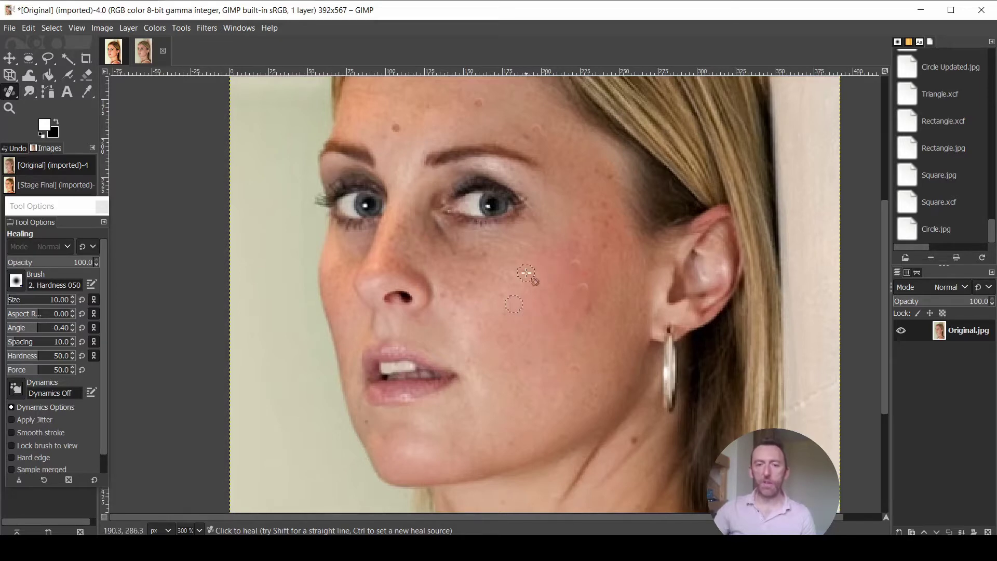
{"action": "left_click", "coordinate": [577, 263]}
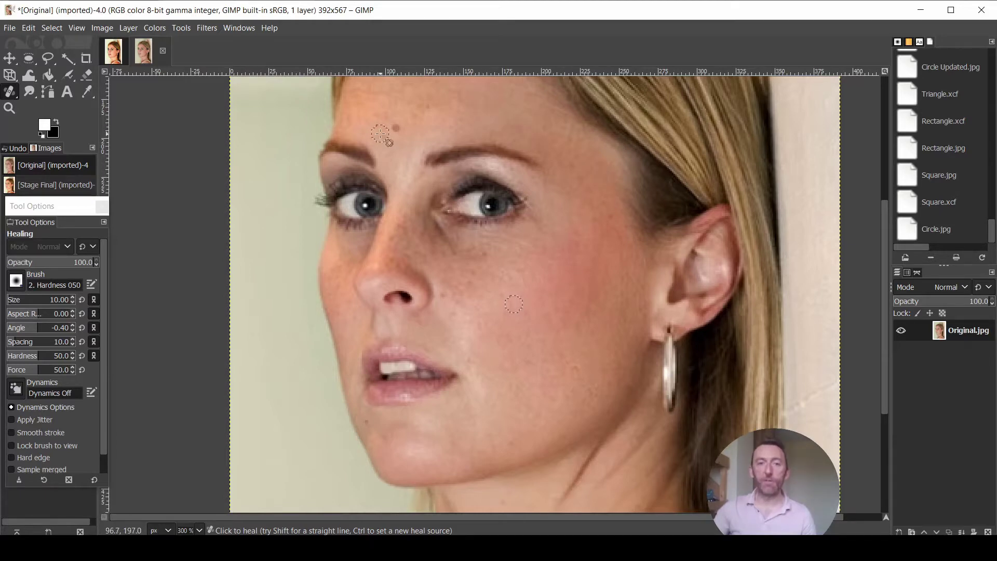
{"action": "left_click", "coordinate": [395, 128]}
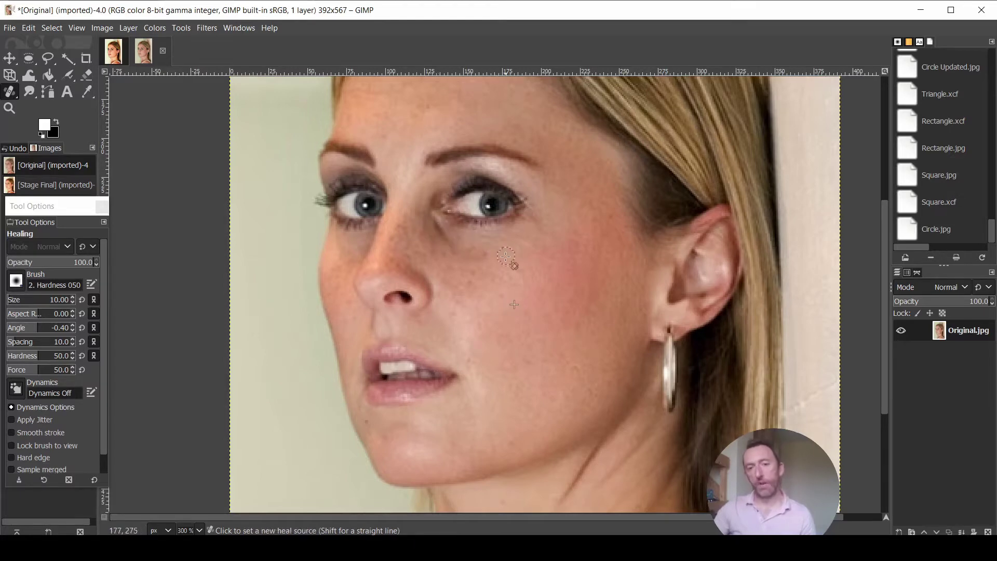
- Brush over the pale crease below the inner eye to soften it
{"action": "scroll", "coordinate": [483, 243], "scroll_direction": "up", "scroll_amount": 2}
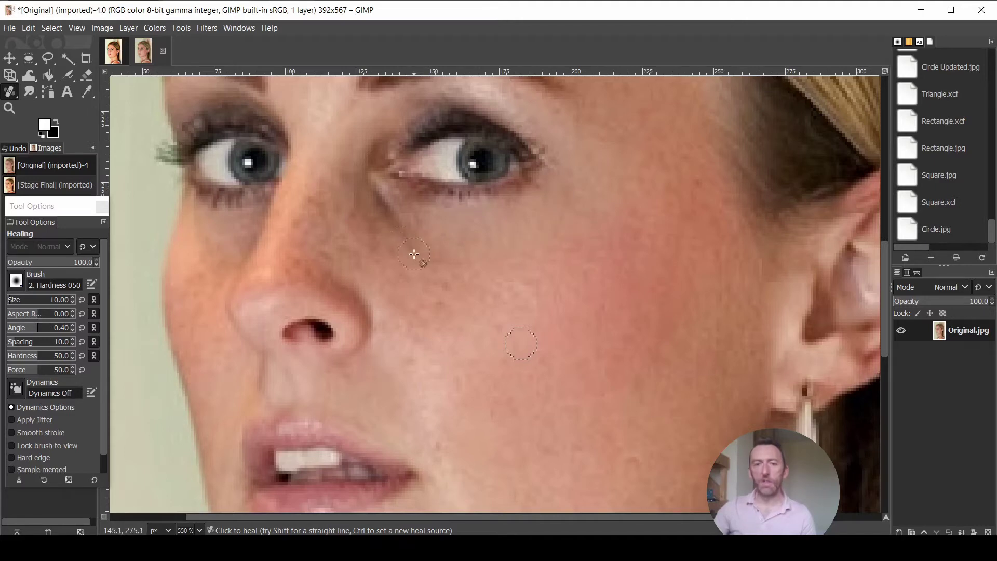
{"action": "mouse_move", "coordinate": [396, 221]}
{"action": "left_mouse_down"}
{"action": "mouse_move", "coordinate": [374, 196]}
{"action": "mouse_move", "coordinate": [393, 234]}
{"action": "left_mouse_up"}
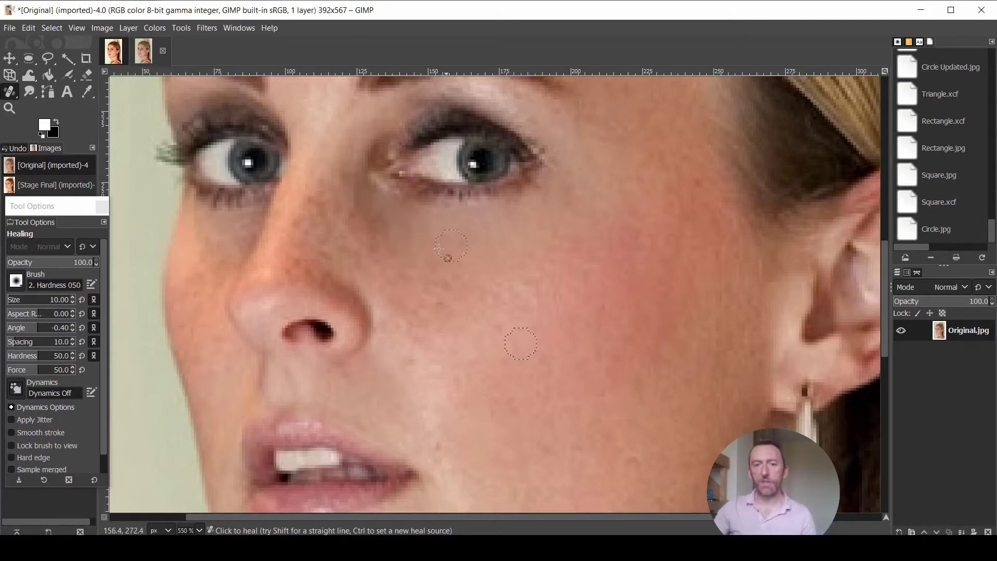
{"action": "scroll", "coordinate": [374, 224], "scroll_direction": "down", "scroll_amount": 5}
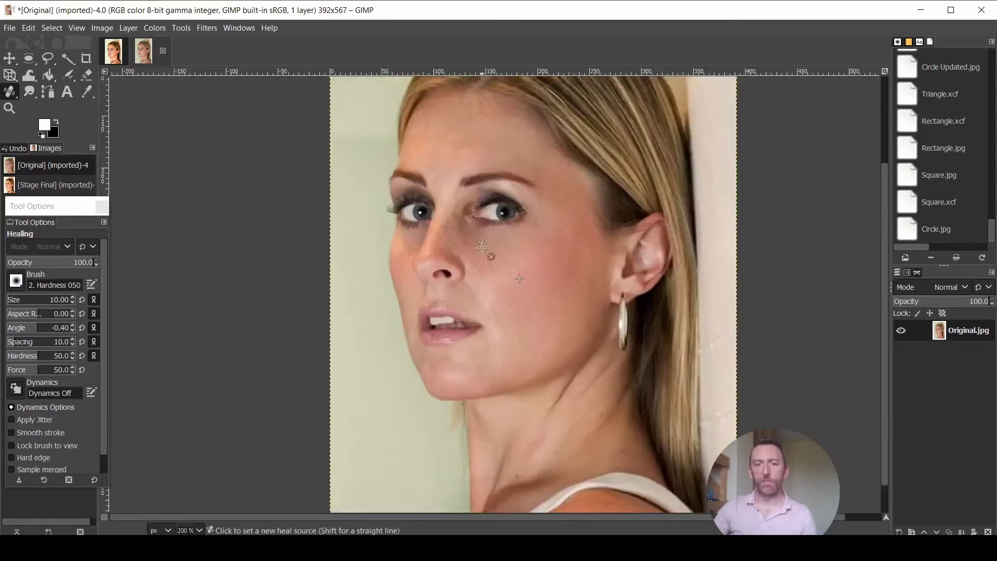
{"action": "scroll", "coordinate": [483, 248], "scroll_direction": "up", "scroll_amount": 1}
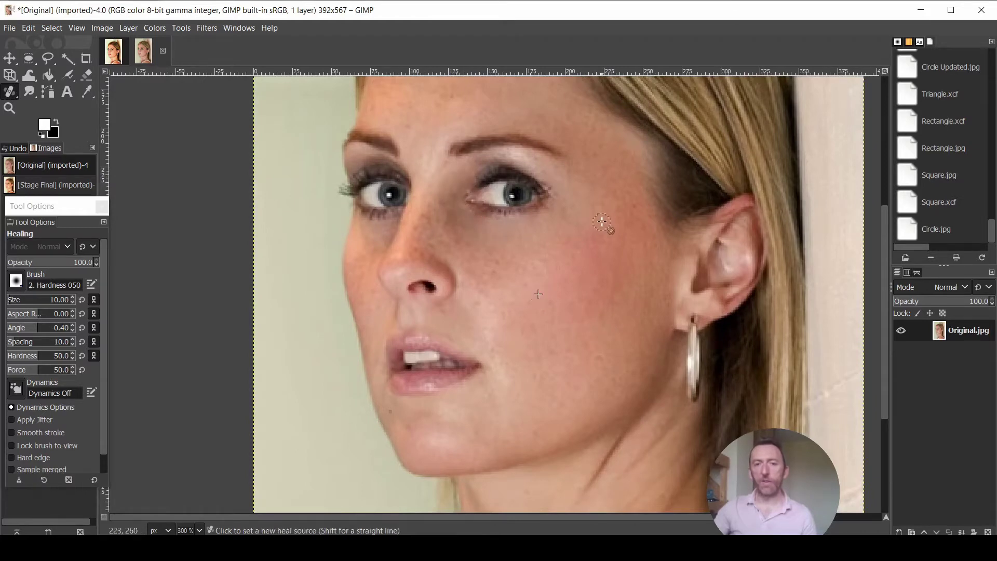
{"action": "scroll", "coordinate": [602, 223], "scroll_direction": "down", "scroll_amount": 1}
{"action": "scroll", "coordinate": [603, 223], "scroll_direction": "down", "scroll_amount": 1}
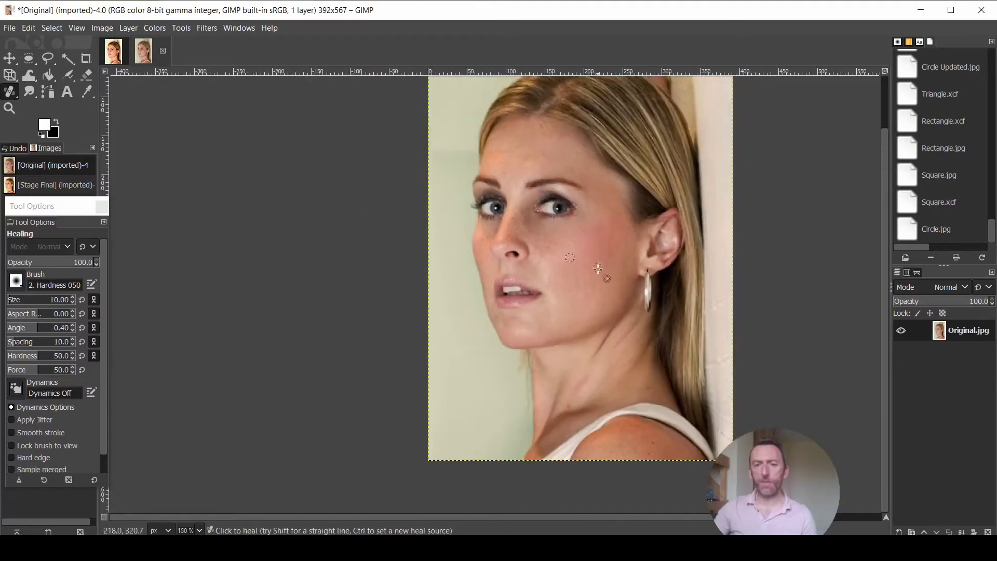
{"action": "key", "text": "ctrl"}
{"action": "scroll", "coordinate": [670, 258], "scroll_direction": "up", "scroll_amount": 2}
{"action": "scroll", "coordinate": [675, 260], "scroll_direction": "down", "scroll_amount": 1}
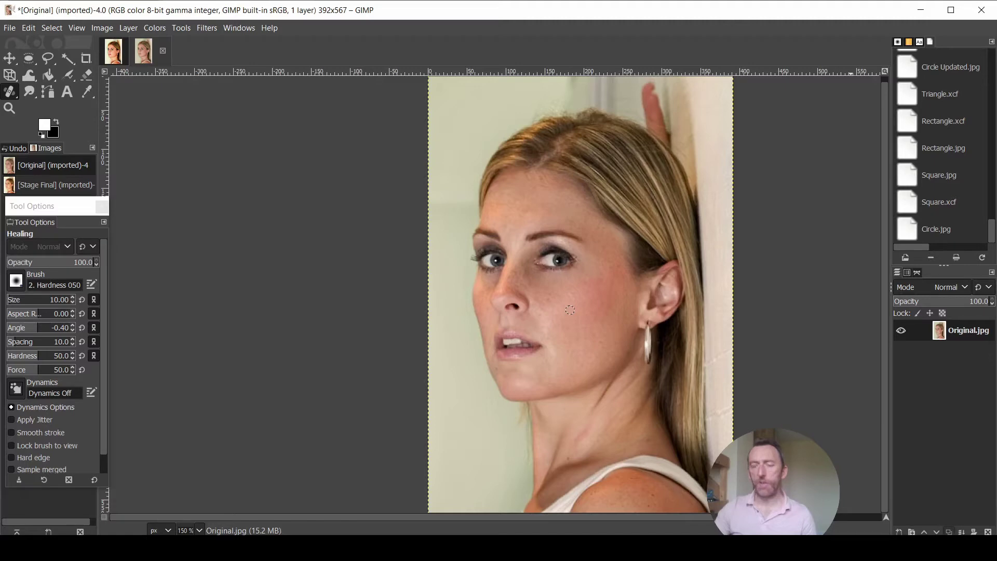
- Duplicate the Original.jpg layer with Shift+Ctrl+D to create Original.jpg copy
{"action": "key", "text": "ctrl+shift+d"}
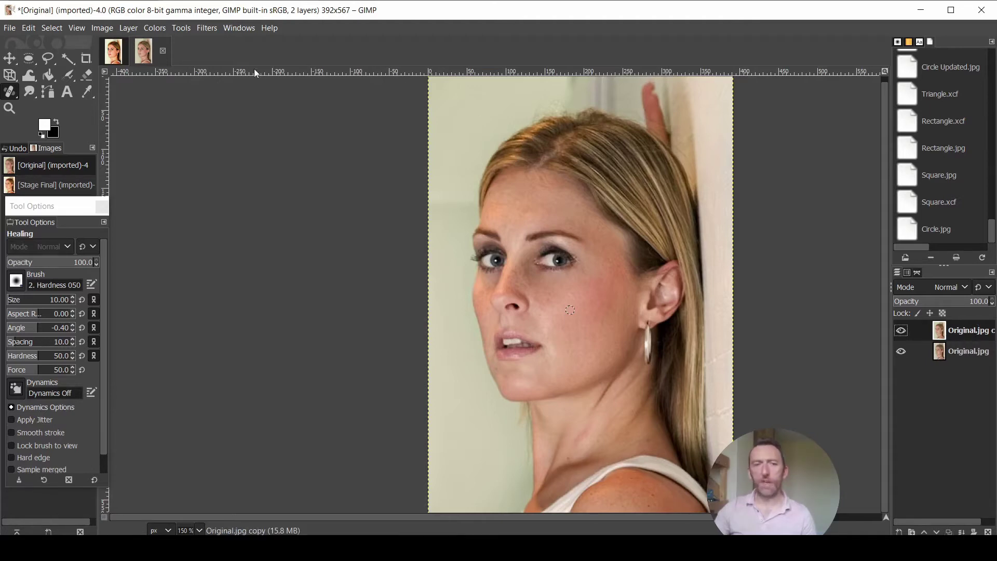
- Apply a Gaussian Blur of size 9.50 to the Original.jpg copy layer
{"action": "left_click", "coordinate": [208, 29]}
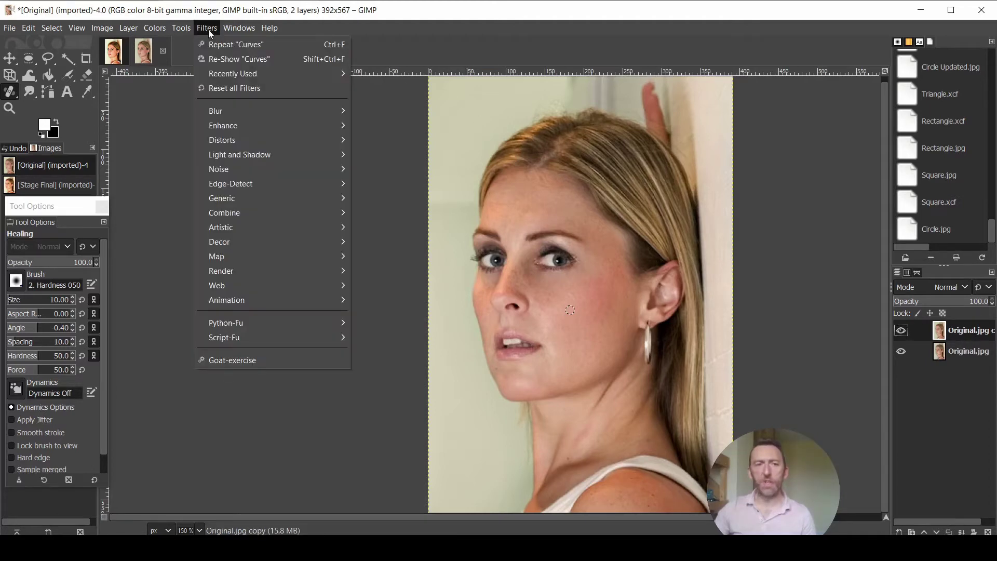
{"action": "mouse_move", "coordinate": [230, 112]}
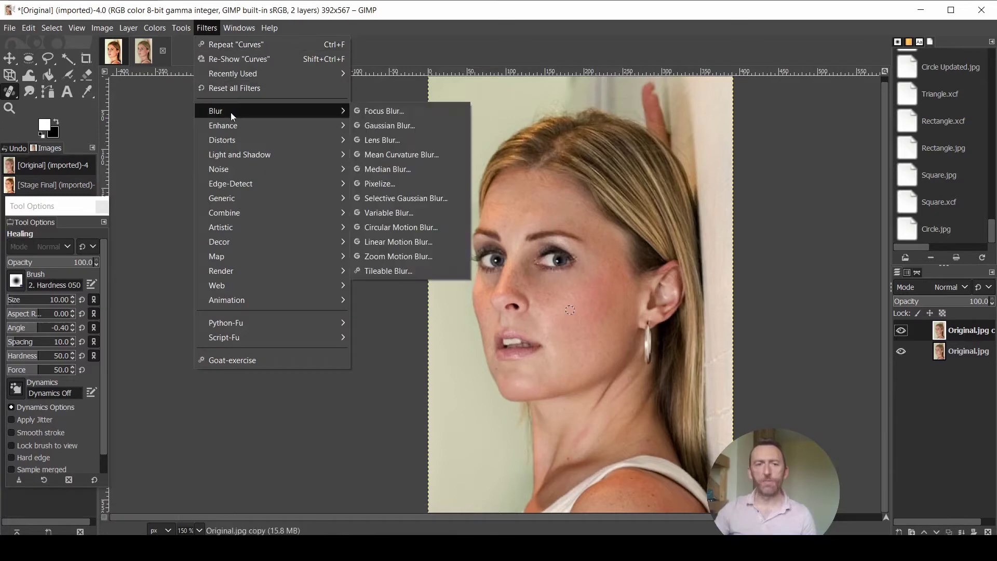
{"action": "left_click", "coordinate": [406, 128]}
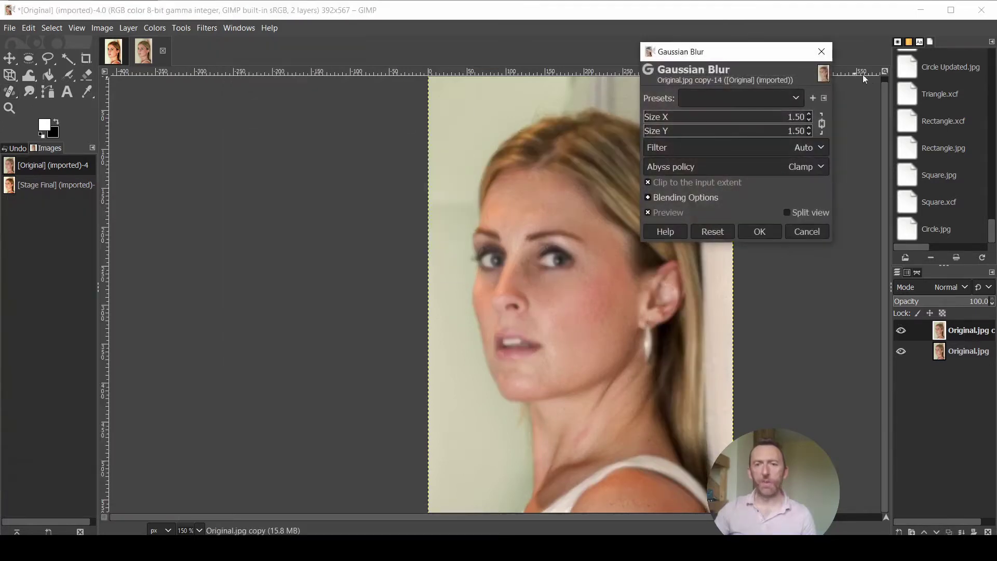
{"action": "scroll", "coordinate": [809, 117], "scroll_direction": "up", "scroll_amount": 8}
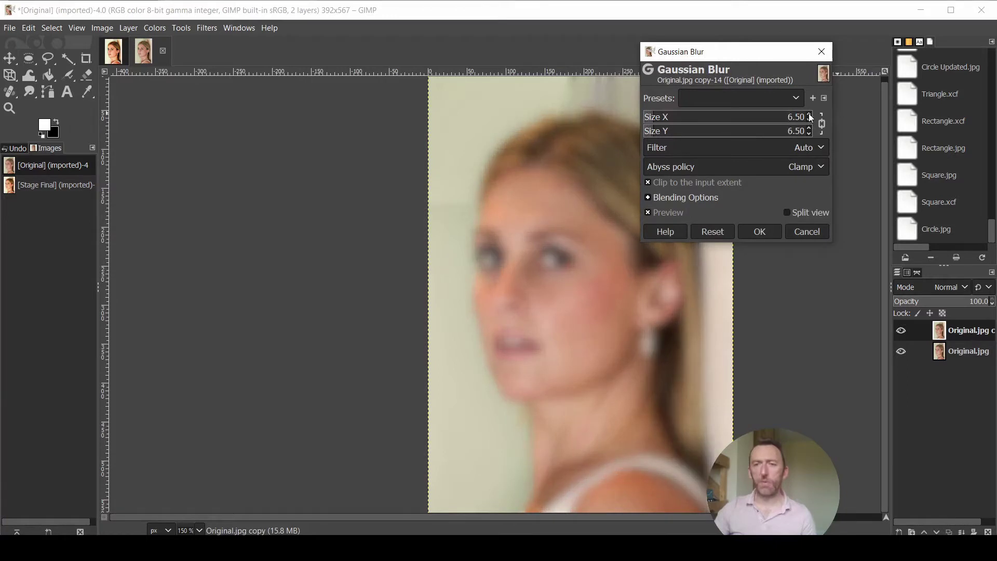
{"action": "left_click", "coordinate": [760, 232]}
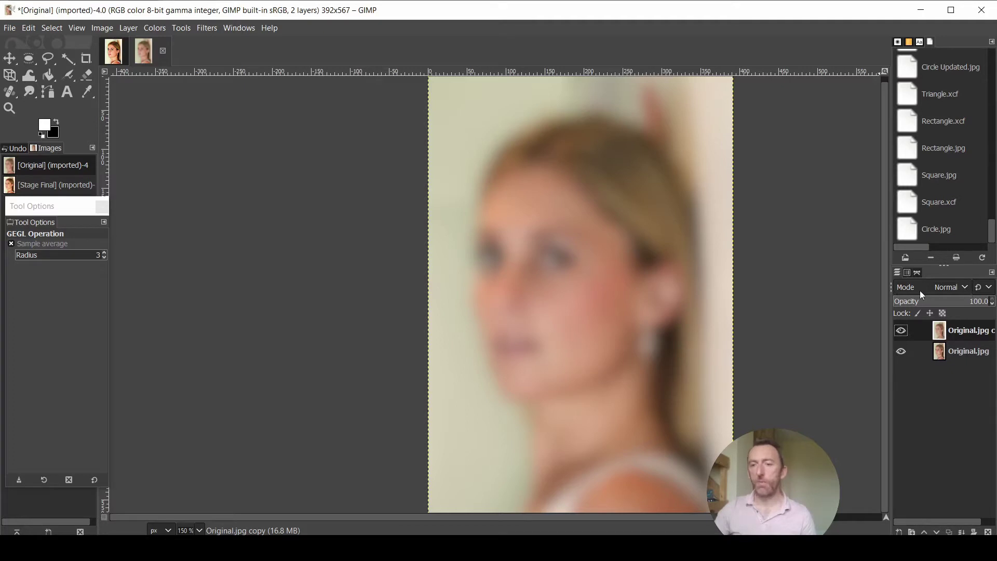
- Set the blurred copy layer's blend mode to Soft light
{"action": "left_click", "coordinate": [964, 288]}
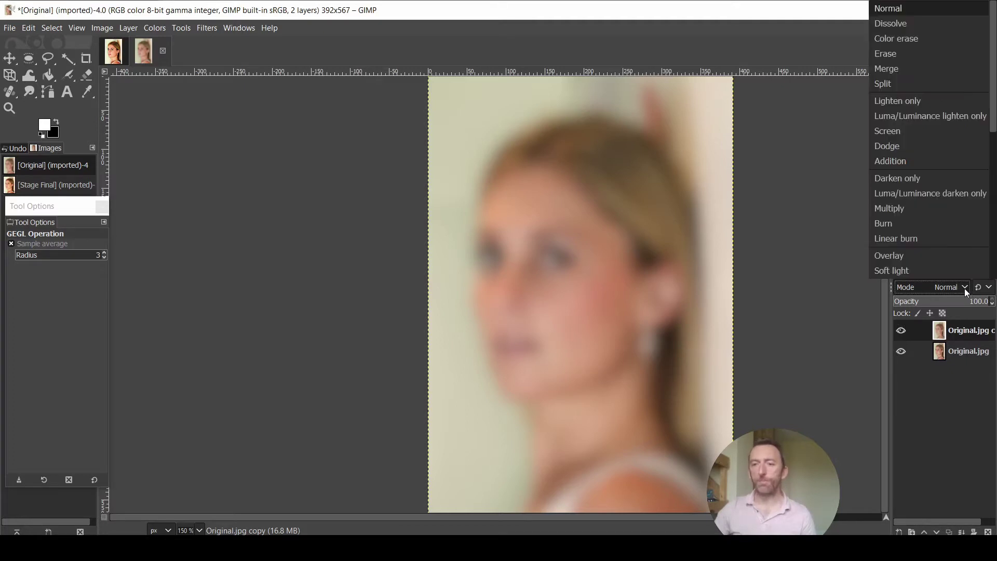
{"action": "left_click", "coordinate": [941, 269]}
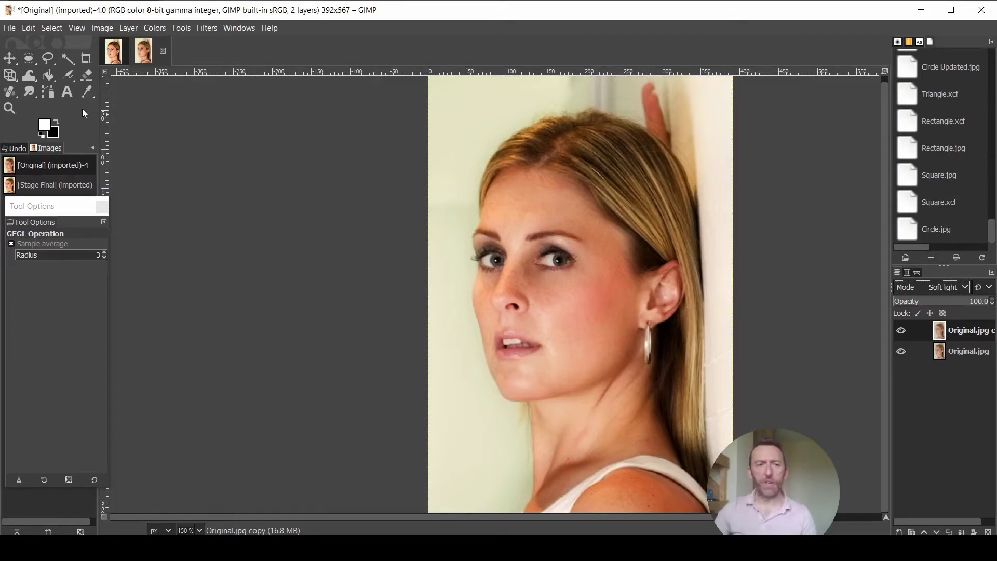
- Switch to the Airbrush and enlarge its brush size to 55
{"action": "left_click", "coordinate": [72, 79]}
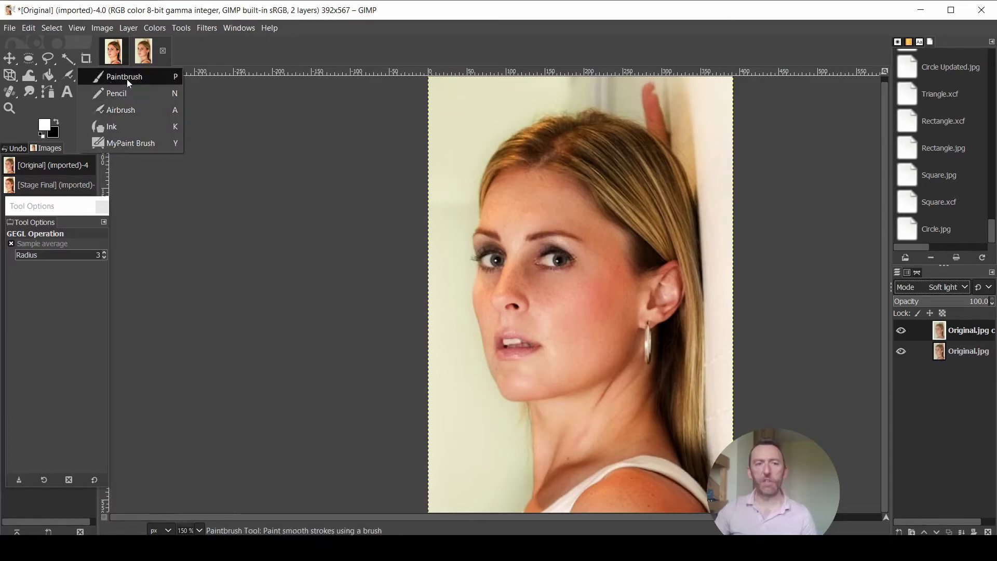
{"action": "left_click", "coordinate": [127, 79]}
{"action": "left_click", "coordinate": [71, 79]}
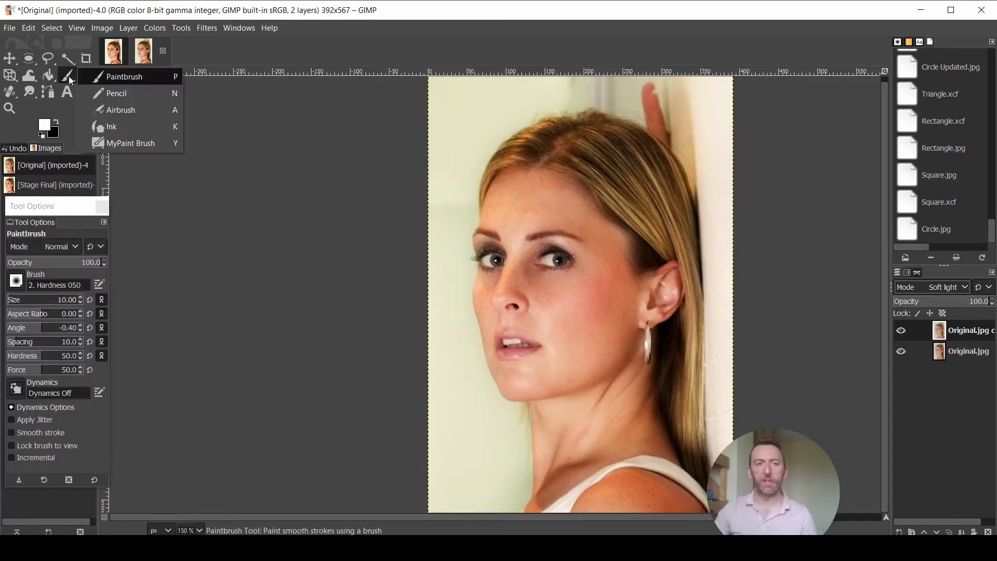
{"action": "left_click", "coordinate": [118, 109]}
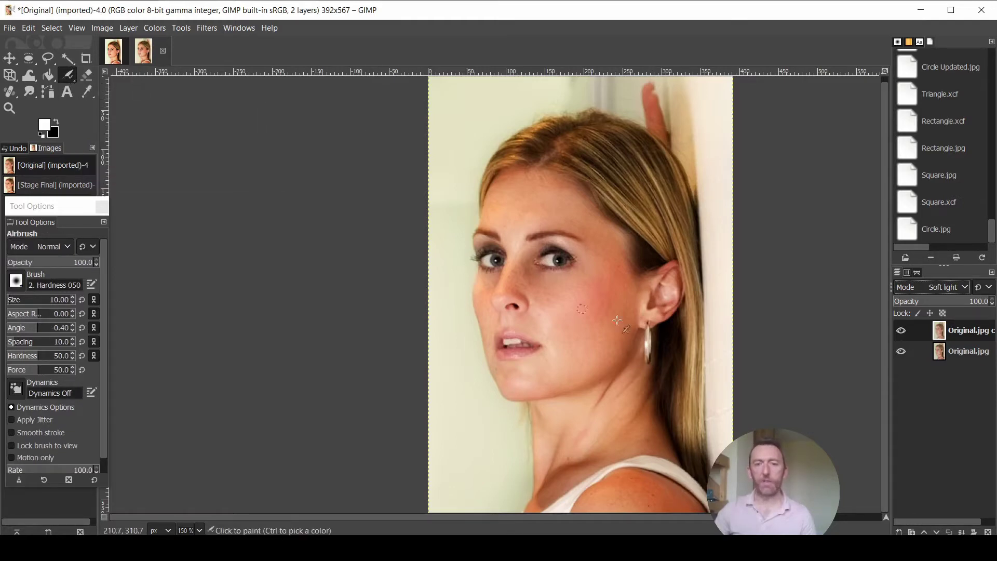
{"action": "left_click", "coordinate": [16, 299]}
{"action": "type", "text": "50"}
{"action": "key", "text": "Return"}
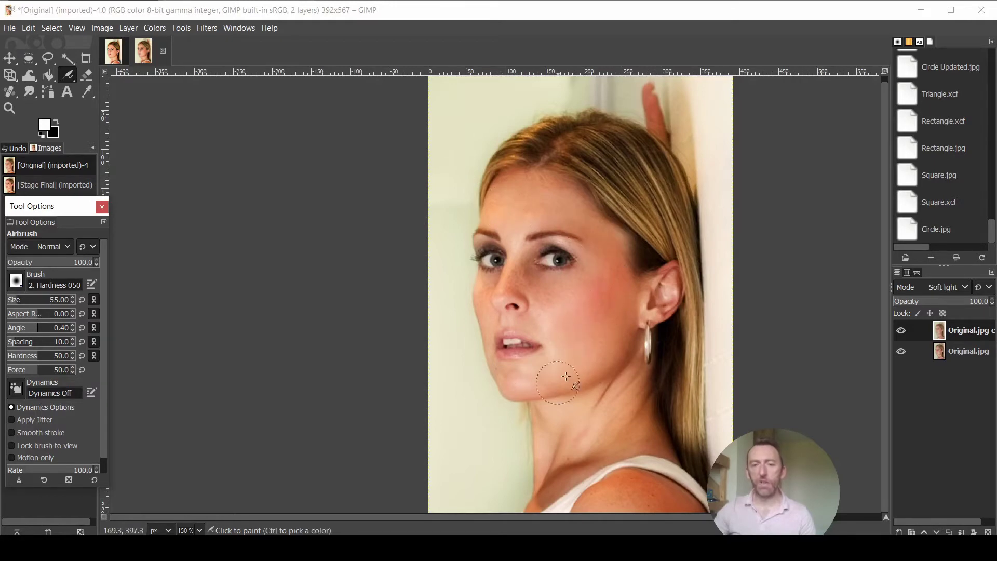
{"action": "scroll", "coordinate": [614, 336], "scroll_direction": "up", "scroll_amount": 1}
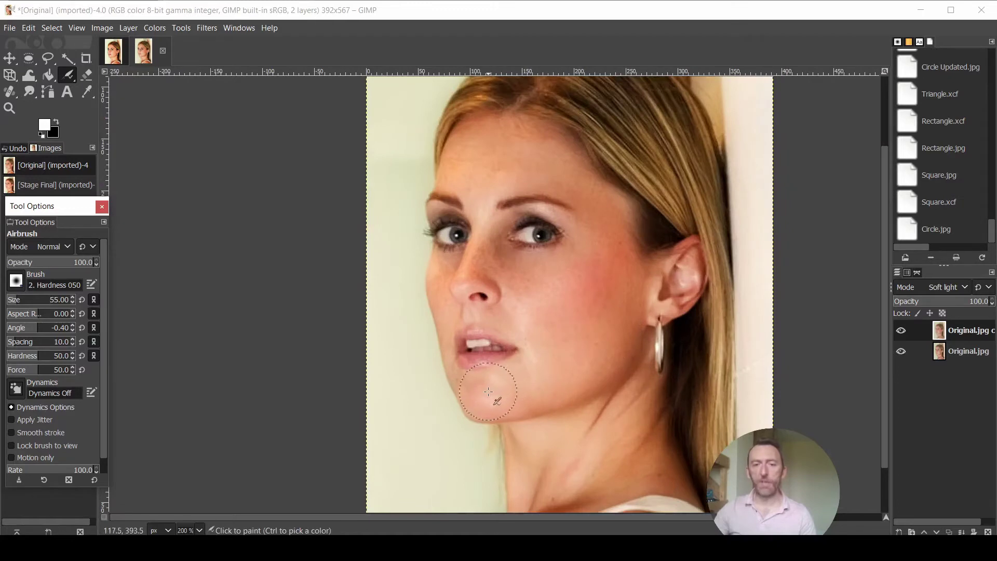
{"action": "mouse_move", "coordinate": [489, 393]}
{"action": "left_mouse_down"}
{"action": "mouse_move", "coordinate": [556, 373]}
{"action": "mouse_move", "coordinate": [601, 332]}
{"action": "mouse_move", "coordinate": [616, 293]}
{"action": "mouse_move", "coordinate": [566, 333]}
{"action": "left_mouse_up"}
{"action": "key", "text": "ctrl+z"}
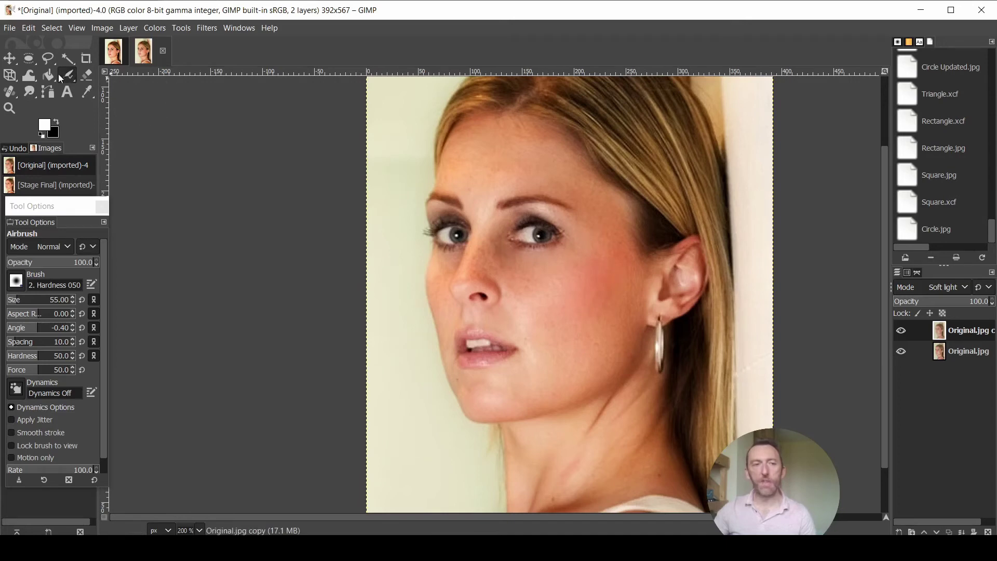
- Pick the cheek's skin tone with the Color Picker and airbrush it over the cheek and jawline
{"action": "left_click", "coordinate": [87, 94]}
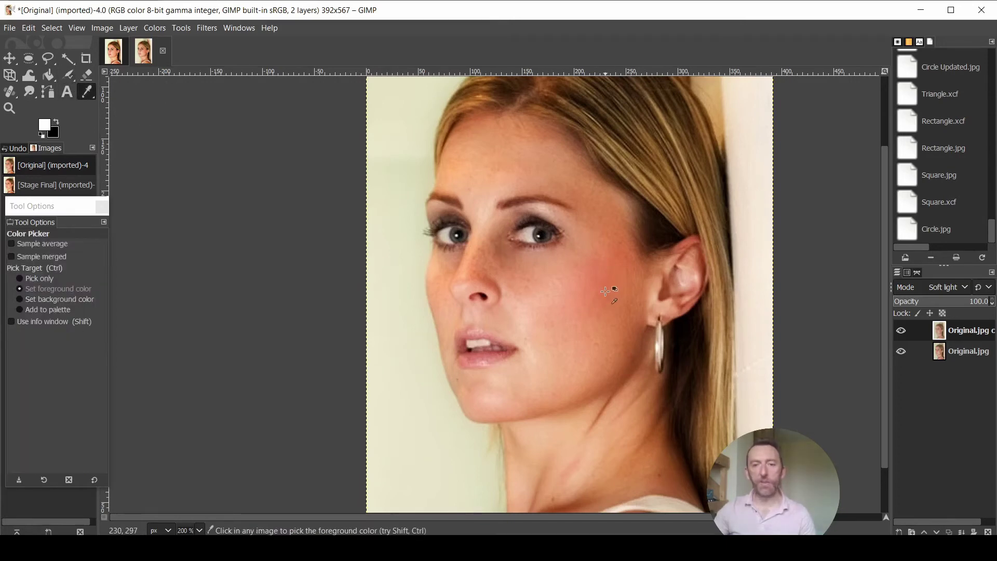
{"action": "left_click", "coordinate": [584, 285]}
{"action": "left_click", "coordinate": [67, 75]}
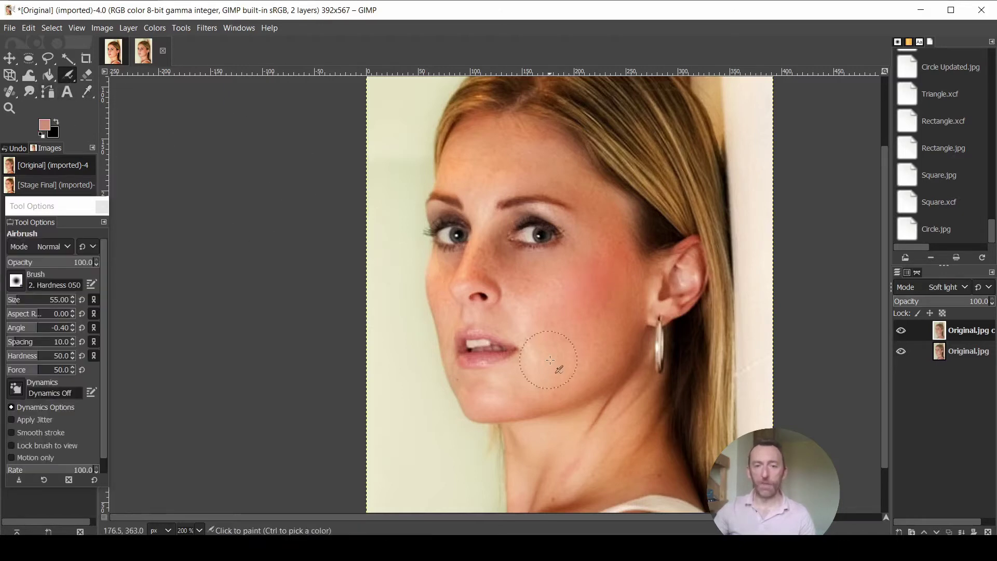
{"action": "mouse_move", "coordinate": [551, 360]}
{"action": "left_mouse_down"}
{"action": "mouse_move", "coordinate": [577, 352]}
{"action": "mouse_move", "coordinate": [583, 292]}
{"action": "mouse_move", "coordinate": [612, 247]}
{"action": "mouse_move", "coordinate": [589, 354]}
{"action": "left_mouse_up"}
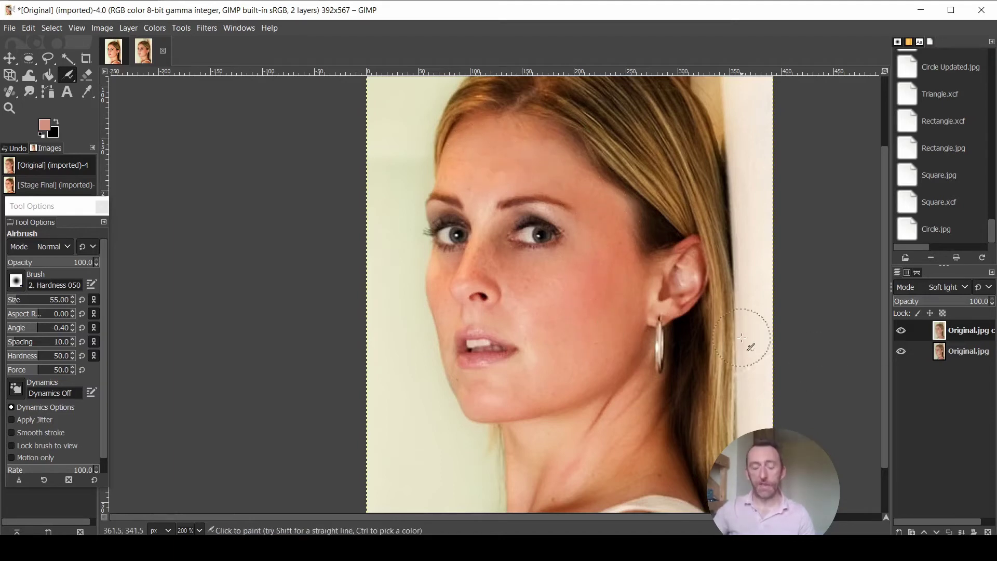
{"action": "key", "text": "ctrl"}
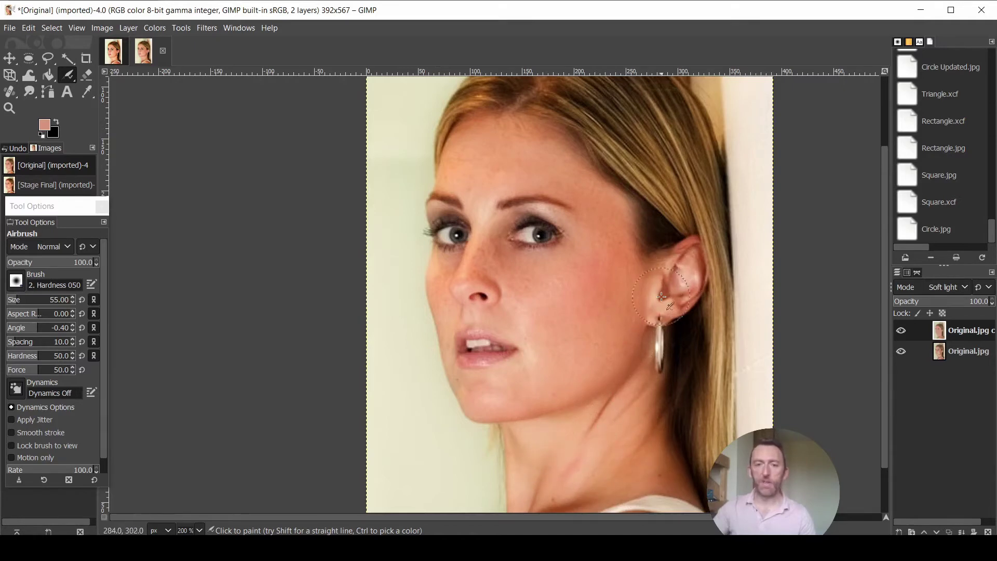
{"action": "key", "text": "ctrl"}
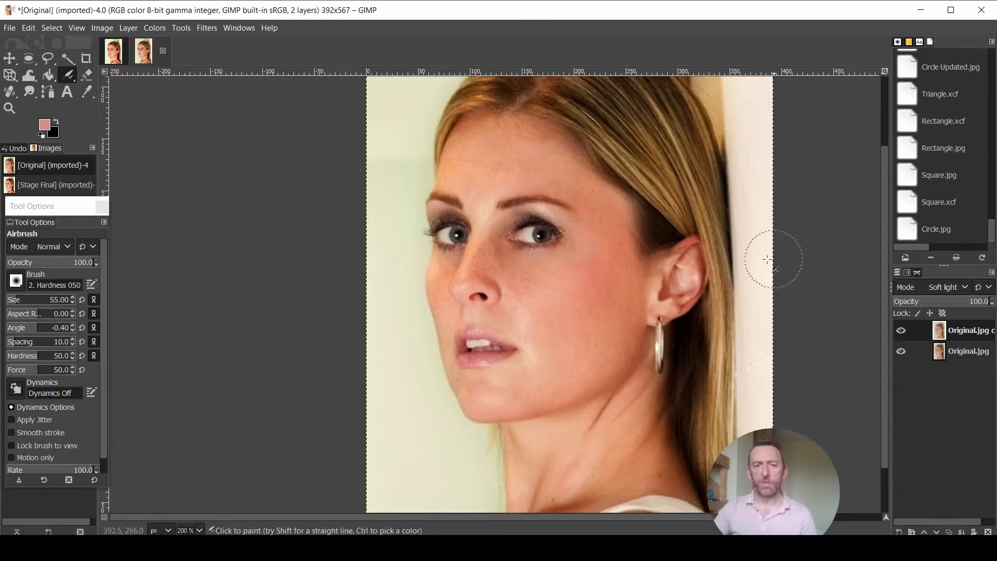
- Zoom out to the whole portrait and choose the Fuzzy Select tool
{"action": "scroll", "coordinate": [647, 225], "scroll_direction": "down", "scroll_amount": 1}
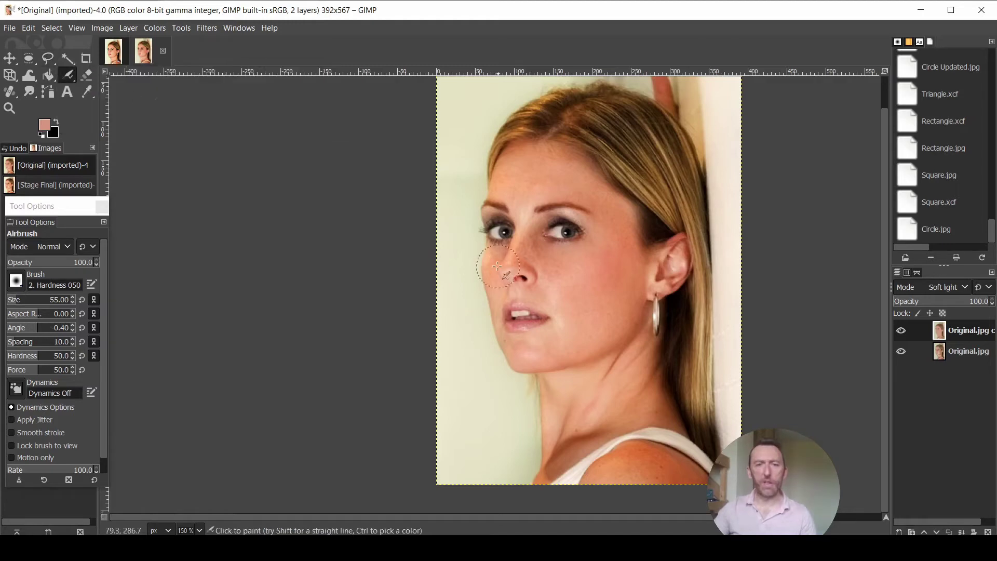
{"action": "left_click", "coordinate": [68, 59]}
- Undo an oversized face selection and lower the Fuzzy Select threshold to about 18
{"action": "scroll", "coordinate": [597, 242], "scroll_direction": "up", "scroll_amount": 3}
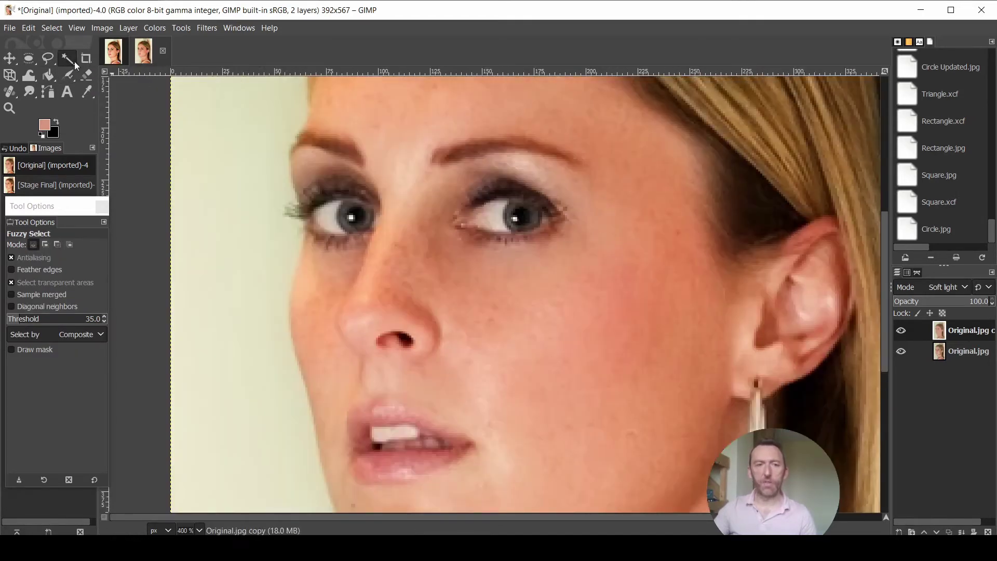
{"action": "left_click", "coordinate": [497, 215]}
{"action": "key", "text": "ctrl+z"}
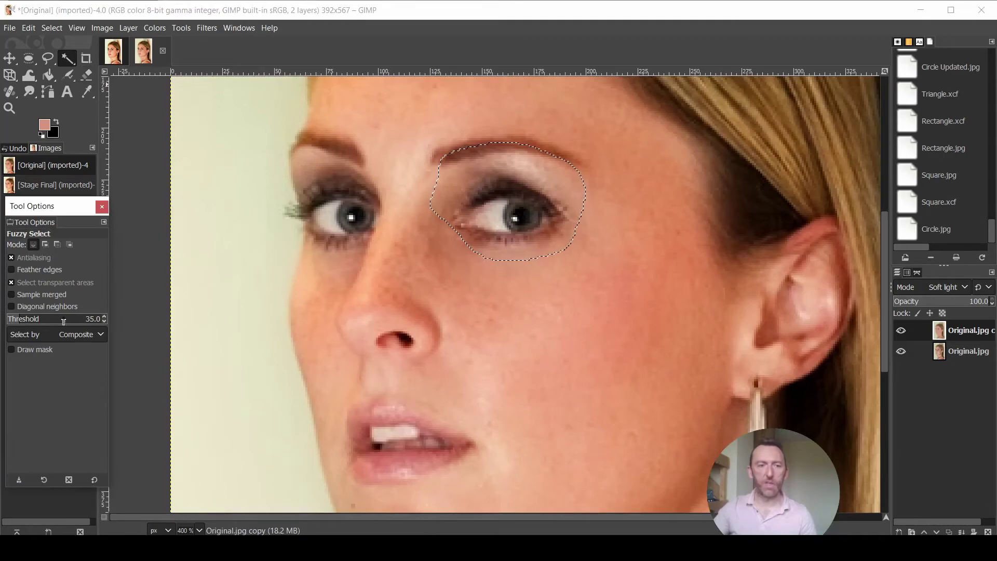
{"action": "left_click_drag", "start_coordinate": [17, 321], "coordinate": [14, 320]}
{"action": "left_click", "coordinate": [491, 222]}
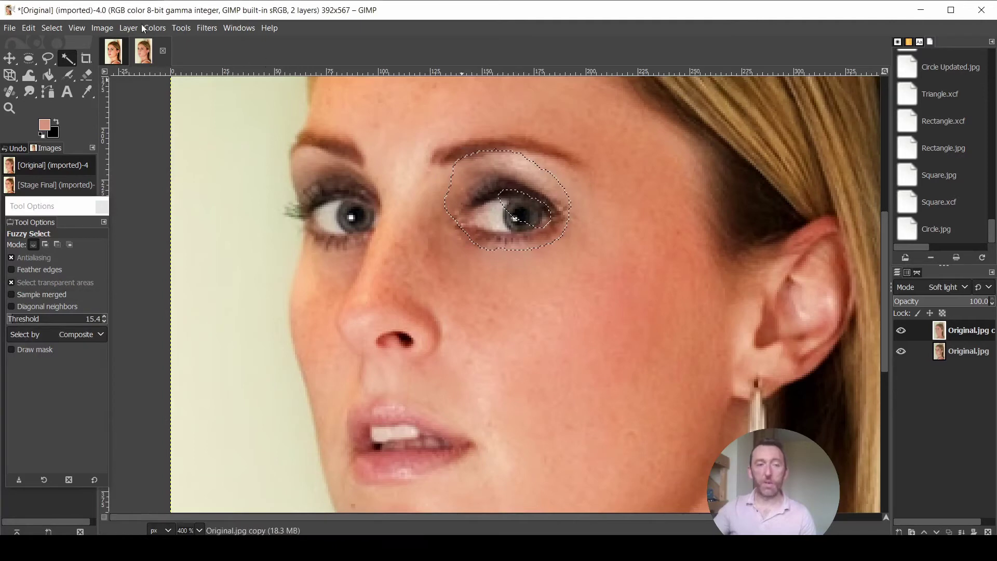
- Flatten the image and fuzzy-select the white of the right-hand eye
{"action": "left_click", "coordinate": [99, 28]}
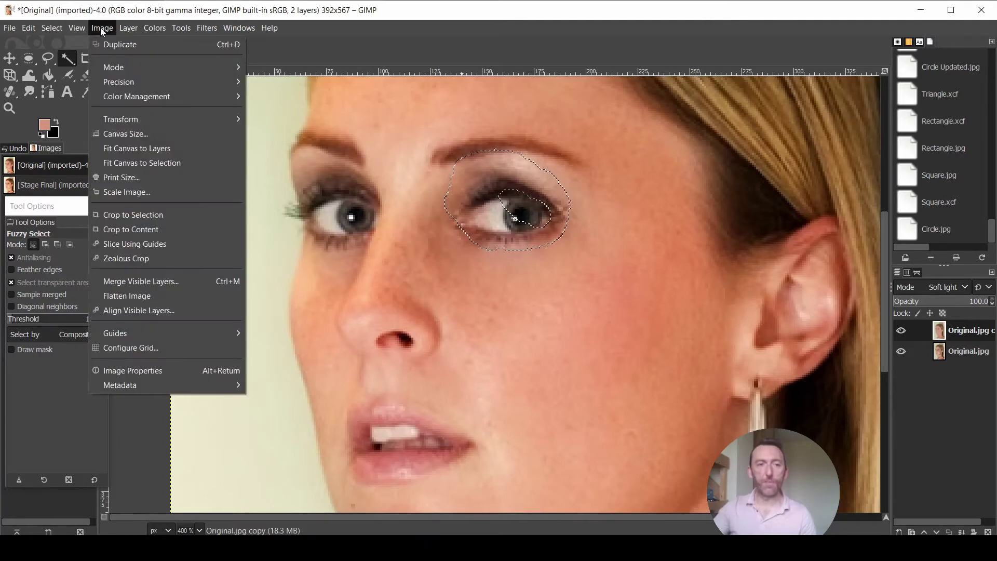
{"action": "left_click", "coordinate": [182, 296]}
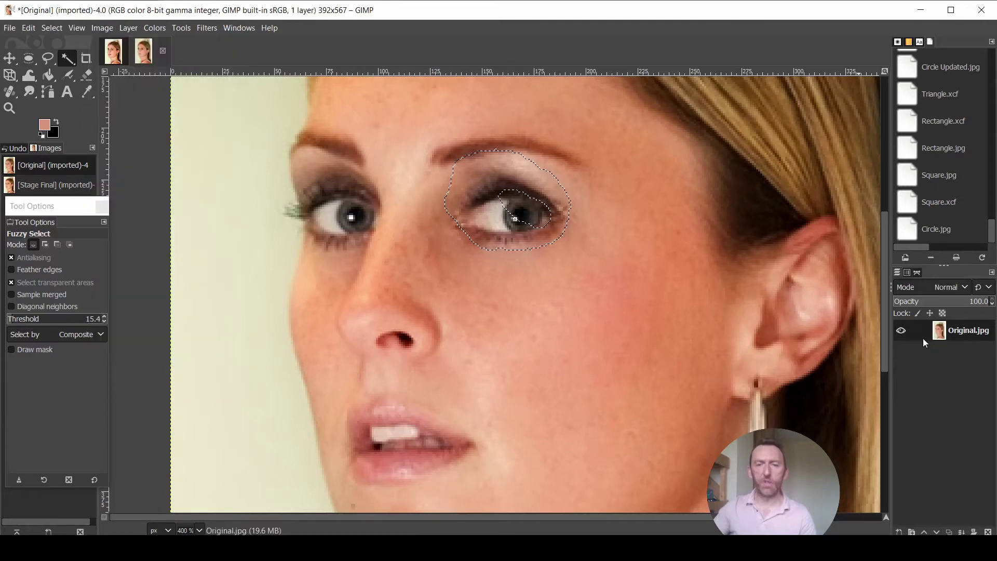
{"action": "left_click", "coordinate": [491, 220]}
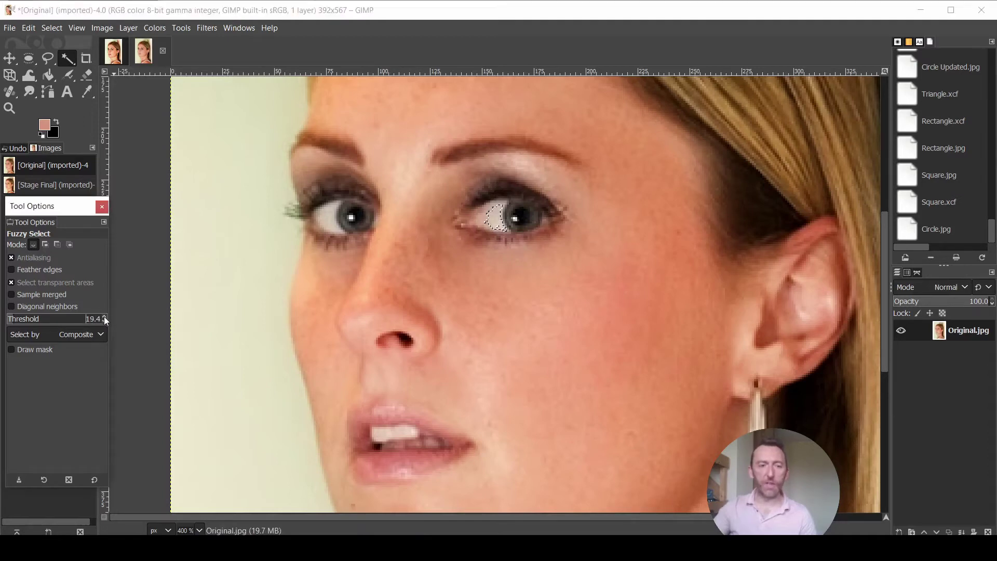
{"action": "scroll", "coordinate": [105, 316], "scroll_direction": "up", "scroll_amount": 6}
{"action": "left_click", "coordinate": [499, 221]}
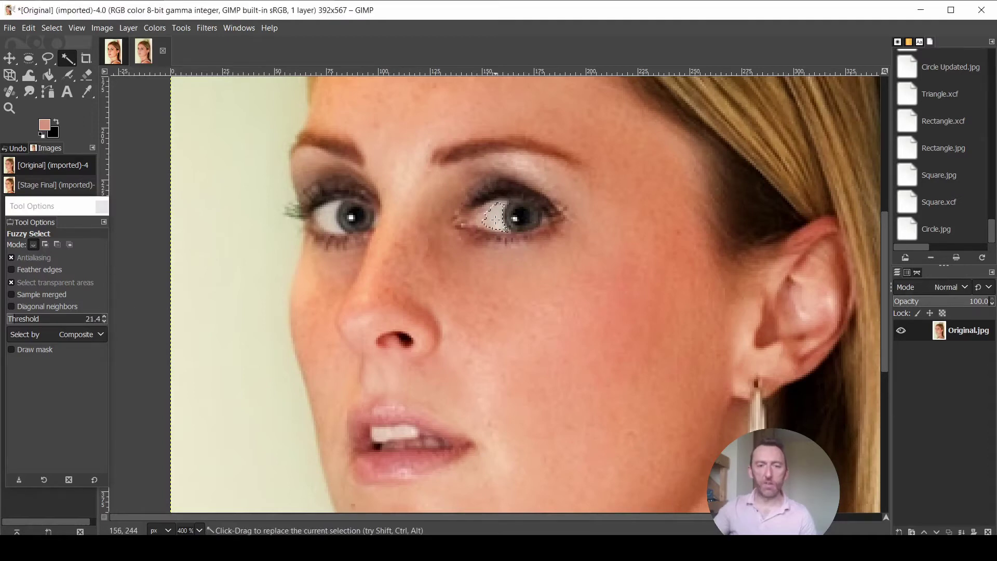
{"action": "scroll", "coordinate": [106, 320], "scroll_direction": "up", "scroll_amount": 2}
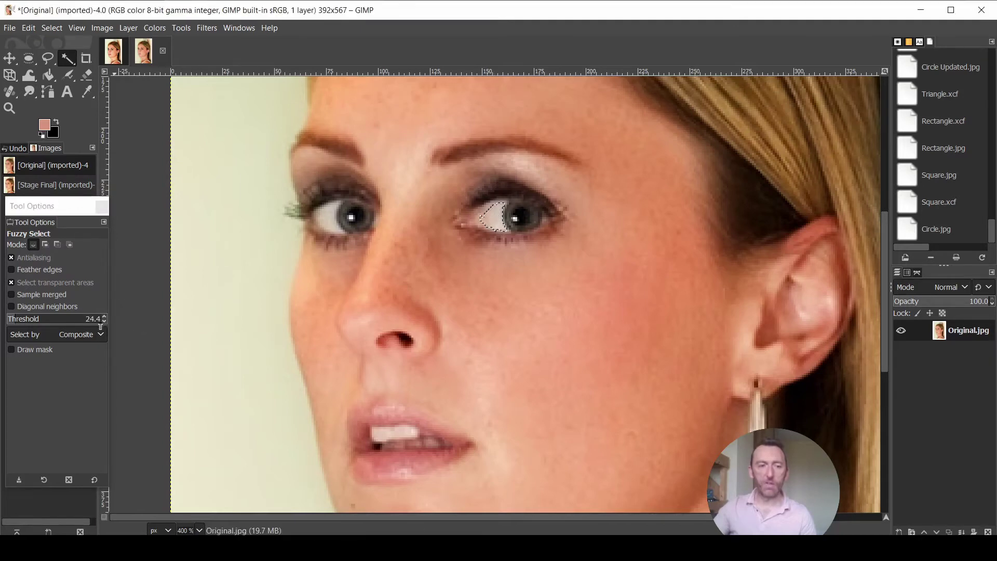
{"action": "scroll", "coordinate": [105, 319], "scroll_direction": "up", "scroll_amount": 2}
- Set the foreground colour to white
{"action": "left_click", "coordinate": [45, 123]}
{"action": "left_click_drag", "start_coordinate": [45, 123], "coordinate": [14, 65]}
{"action": "left_click", "coordinate": [160, 229]}
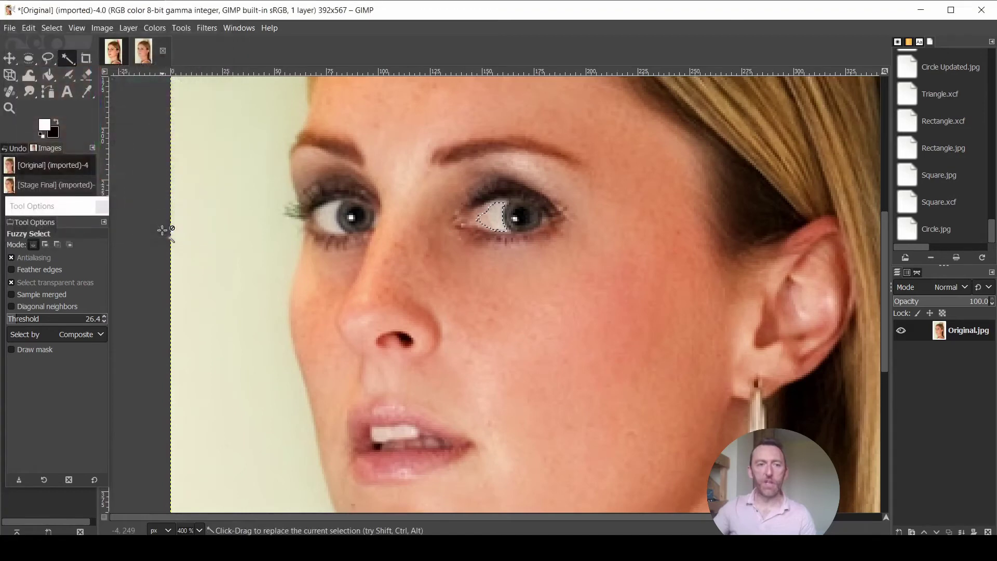
- Bucket-fill the selected eye white with white at about 10.6 opacity
{"action": "left_click", "coordinate": [48, 74]}
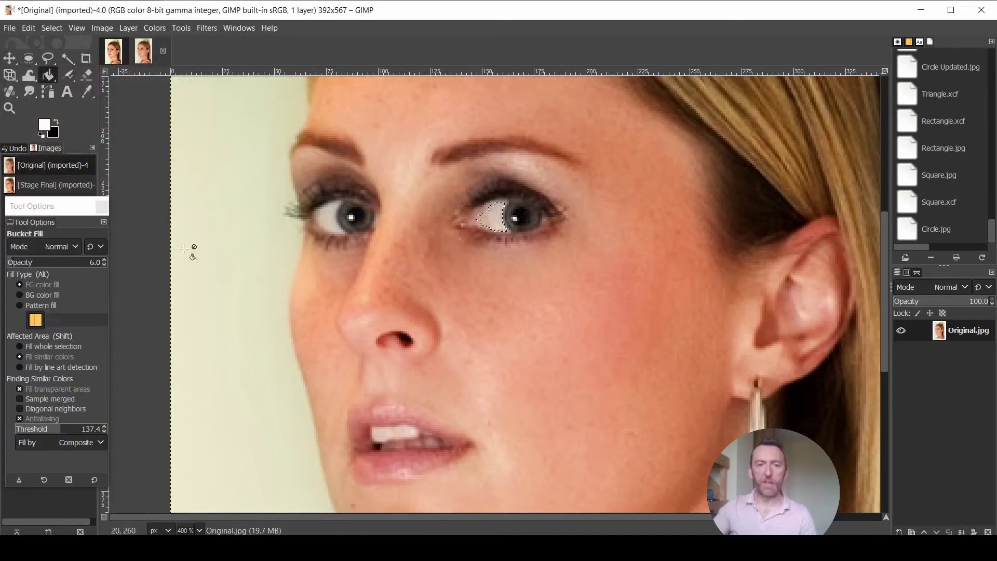
{"action": "left_click_drag", "start_coordinate": [21, 264], "coordinate": [106, 262]}
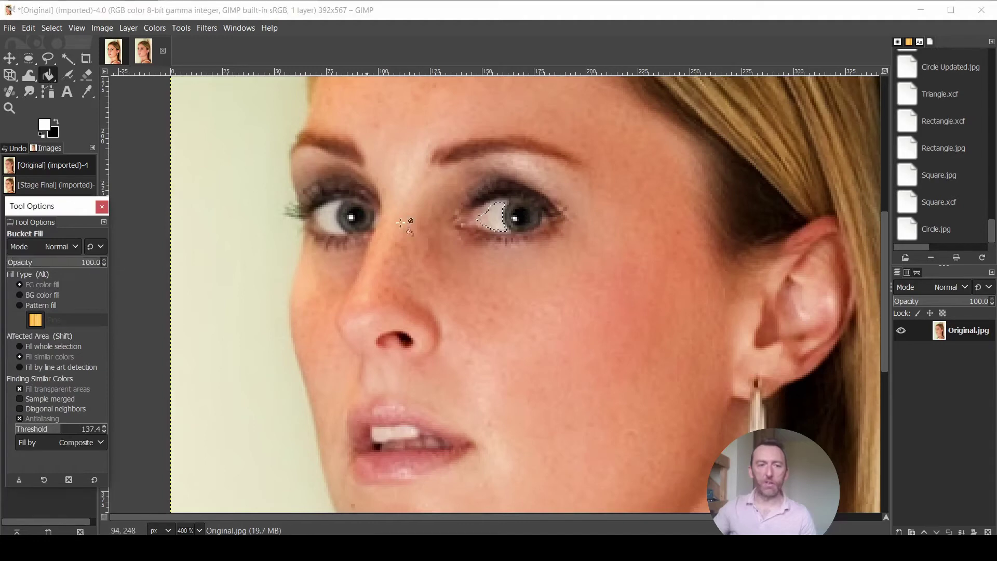
{"action": "left_click", "coordinate": [498, 214]}
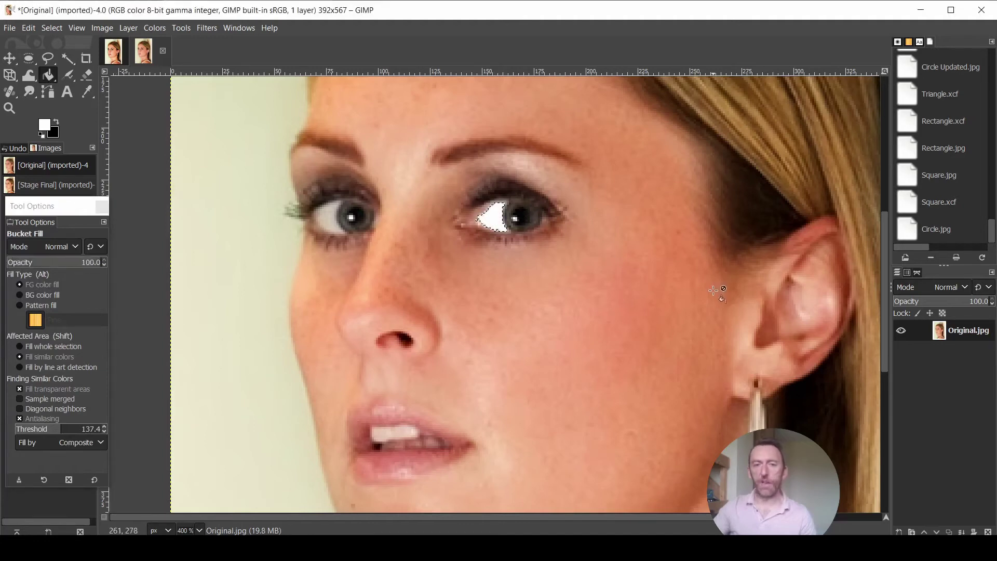
{"action": "key", "text": "ctrl+z"}
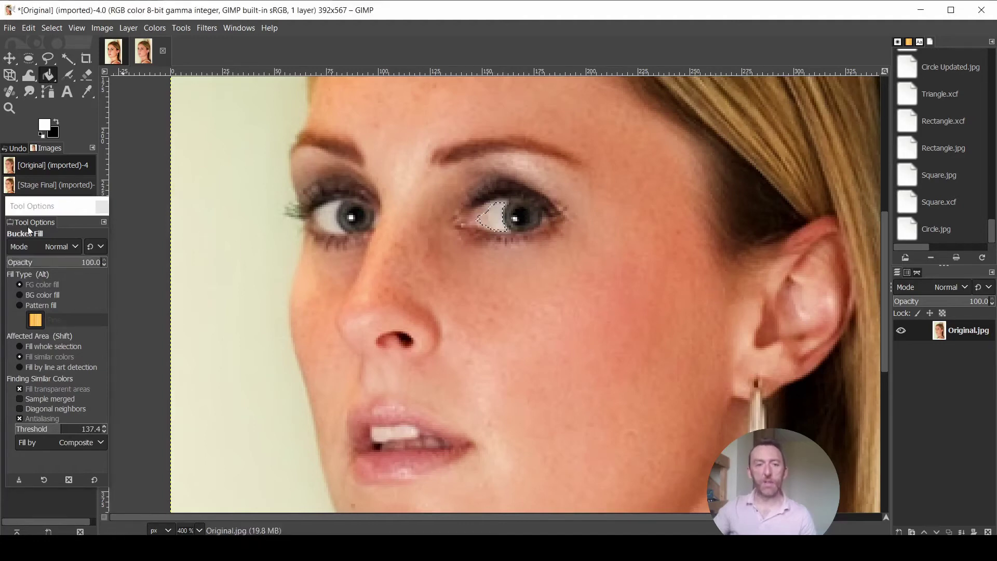
{"action": "left_click_drag", "start_coordinate": [29, 265], "coordinate": [13, 266]}
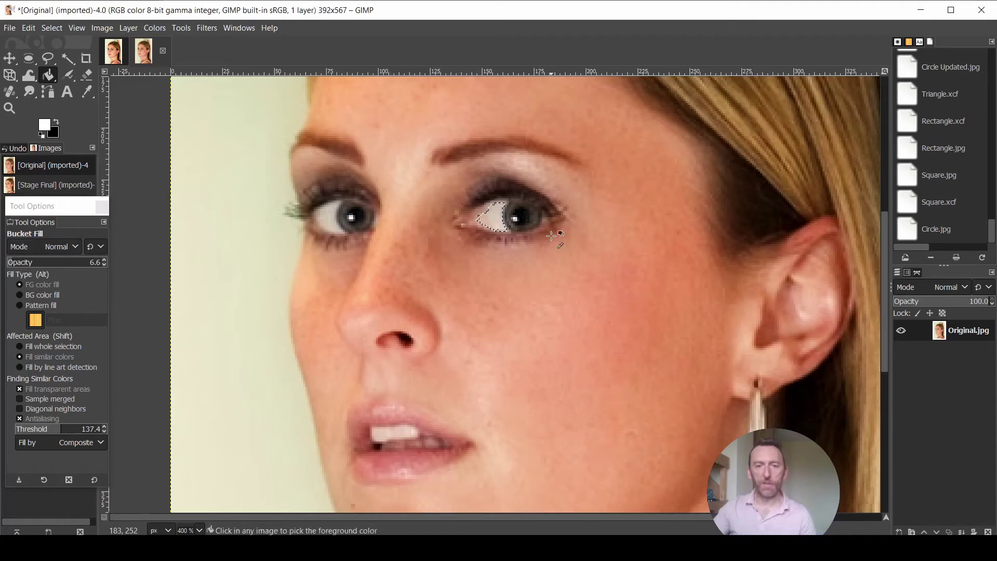
{"action": "left_click", "coordinate": [104, 260]}
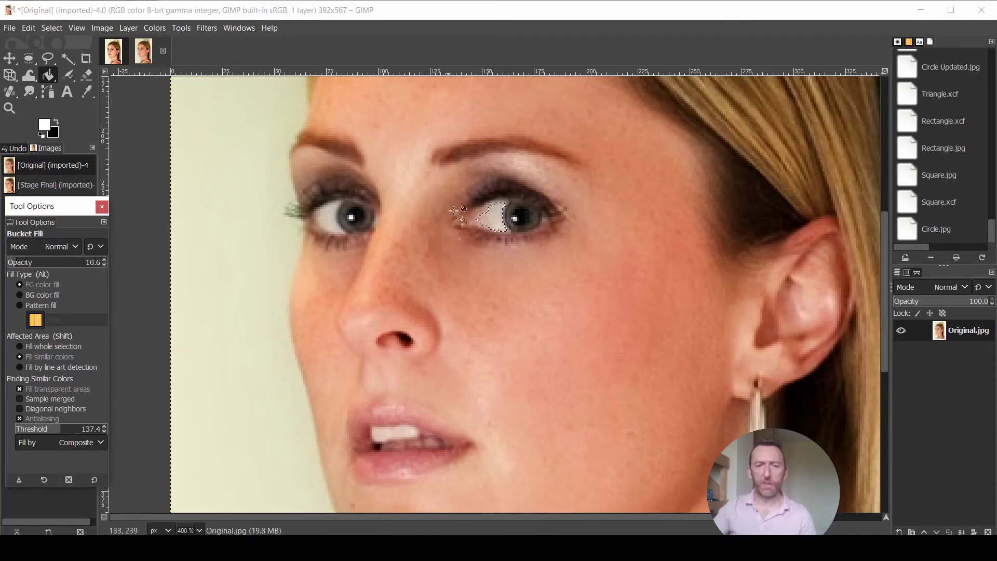
{"action": "left_click", "coordinate": [490, 220]}
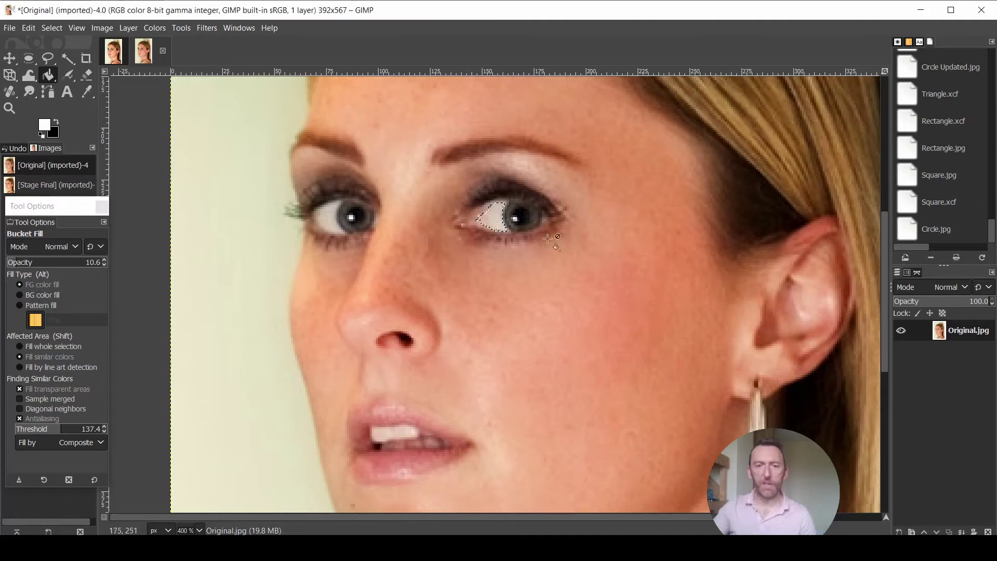
{"action": "key", "text": "ctrl"}
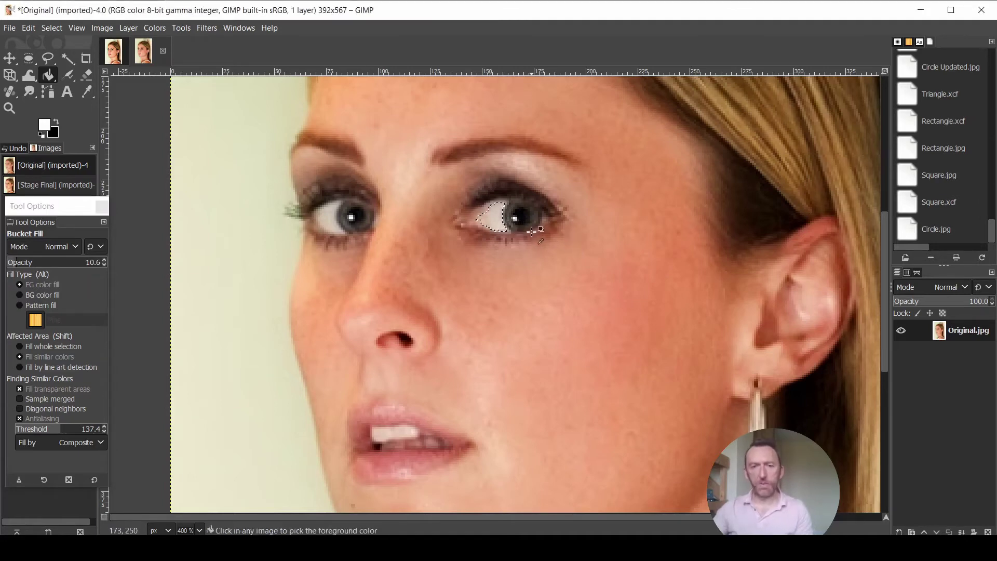
{"action": "left_click", "coordinate": [68, 58]}
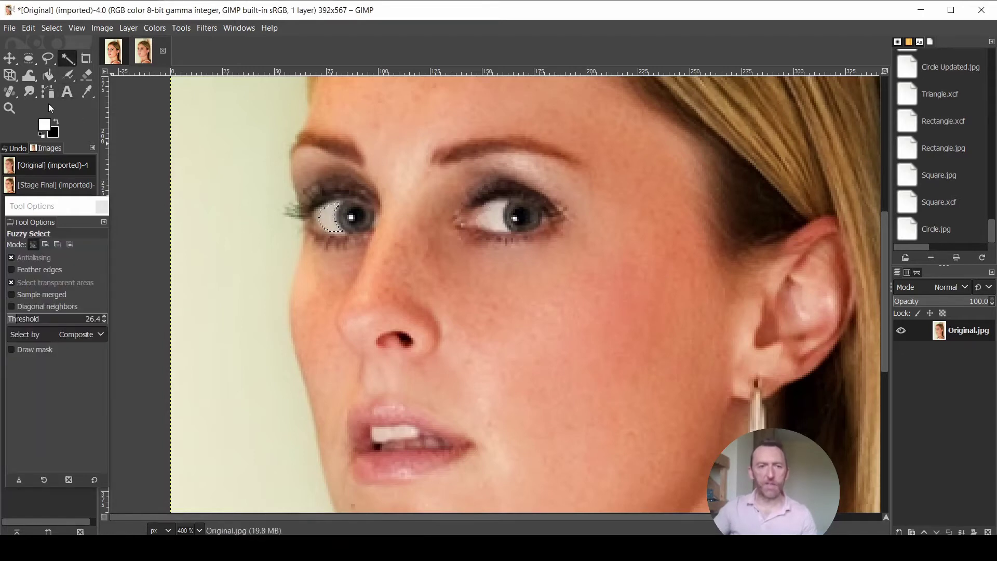
- Bucket-fill the left eye white and raise its brightness, then zoom out to 200%
{"action": "left_click", "coordinate": [49, 76]}
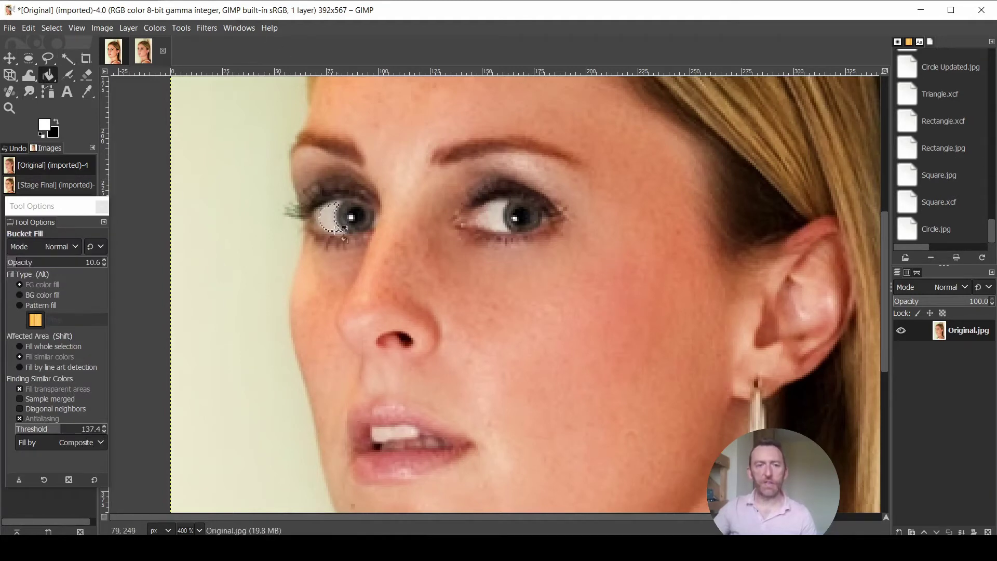
{"action": "left_click", "coordinate": [153, 28]}
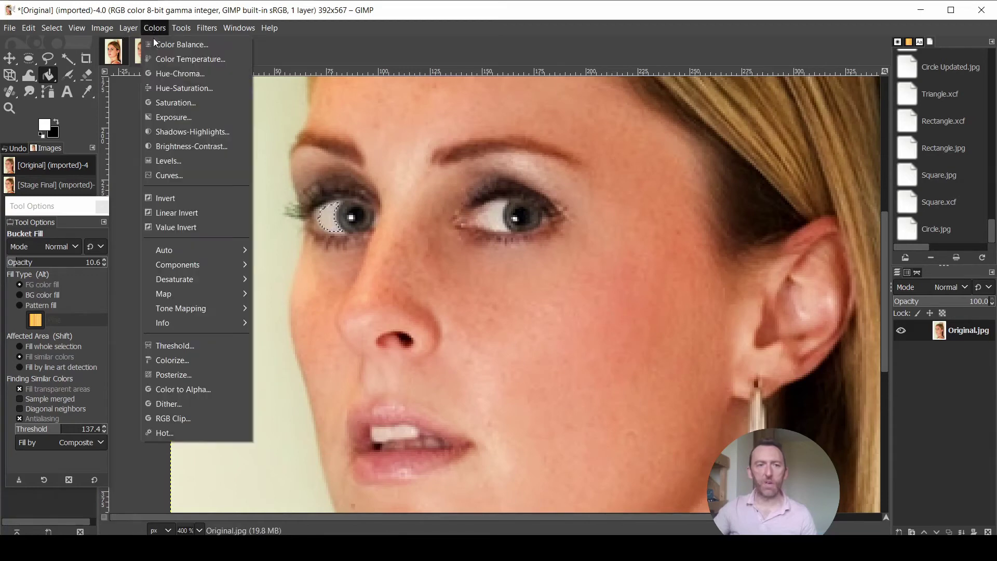
{"action": "left_click", "coordinate": [217, 150]}
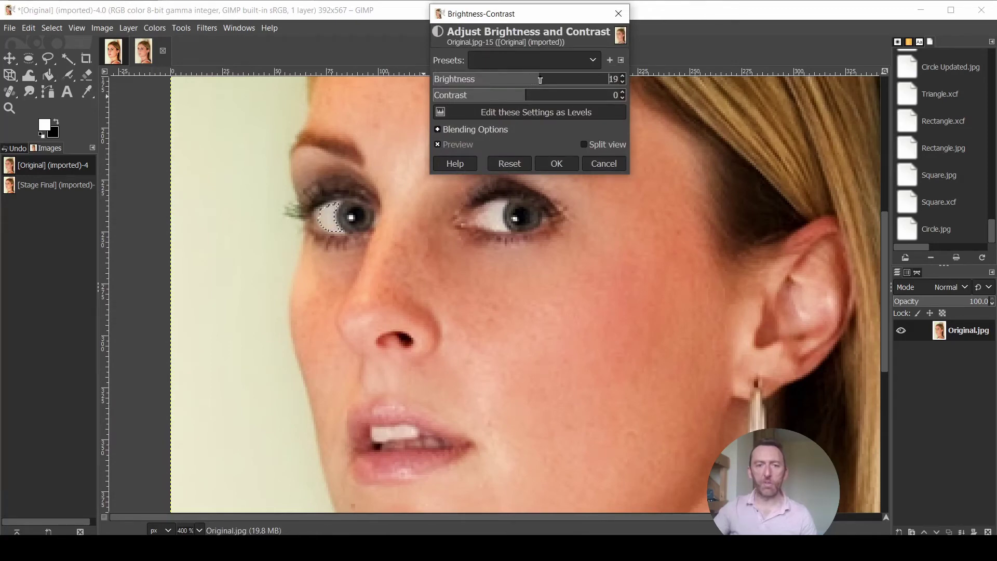
{"action": "left_click_drag", "start_coordinate": [542, 79], "coordinate": [552, 80]}
{"action": "left_click", "coordinate": [557, 165]}
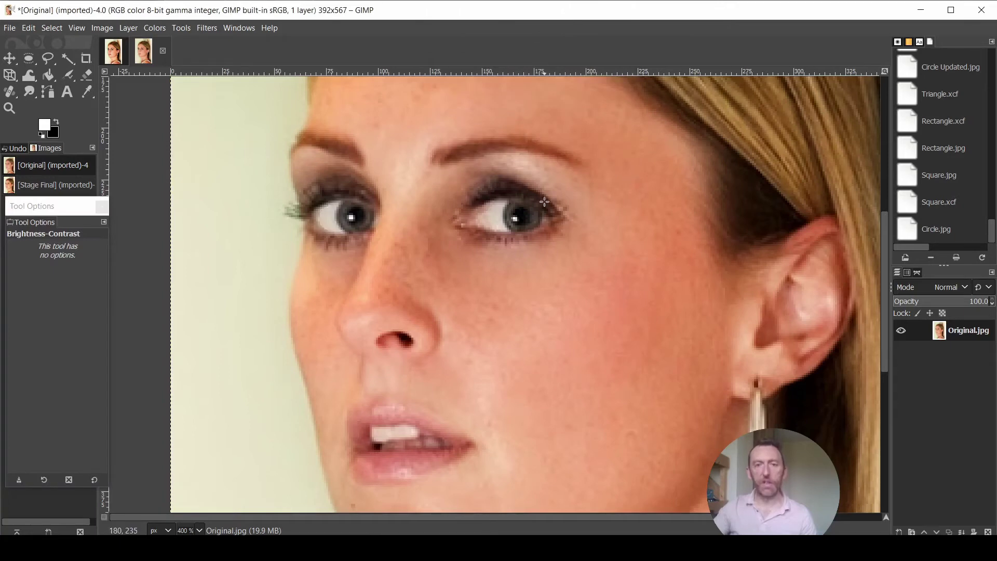
{"action": "key", "text": "2"}
{"action": "scroll", "coordinate": [516, 218], "scroll_direction": "up", "scroll_amount": 5}
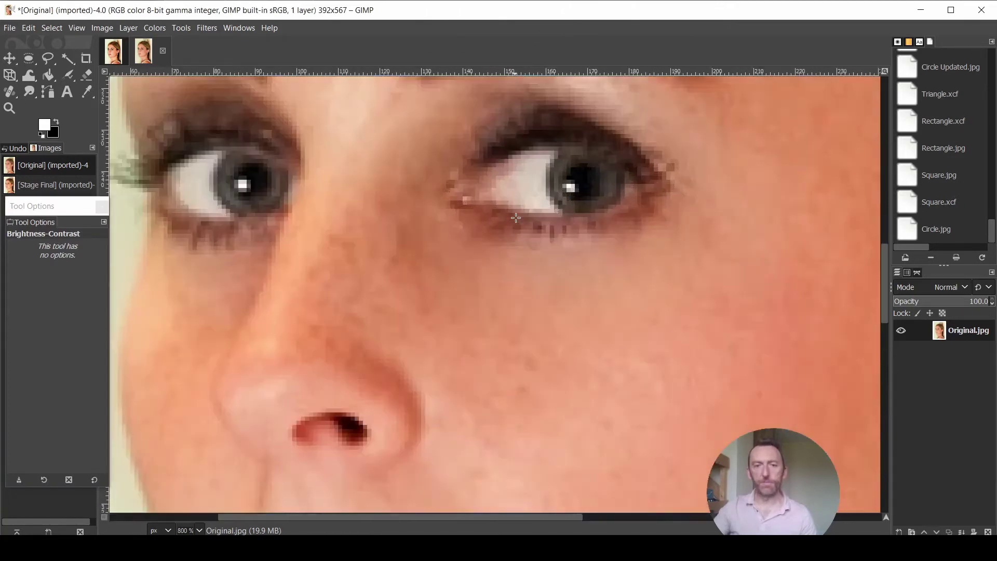
{"action": "scroll", "coordinate": [521, 178], "scroll_direction": "down", "scroll_amount": 3}
{"action": "scroll", "coordinate": [521, 177], "scroll_direction": "up", "scroll_amount": 1}
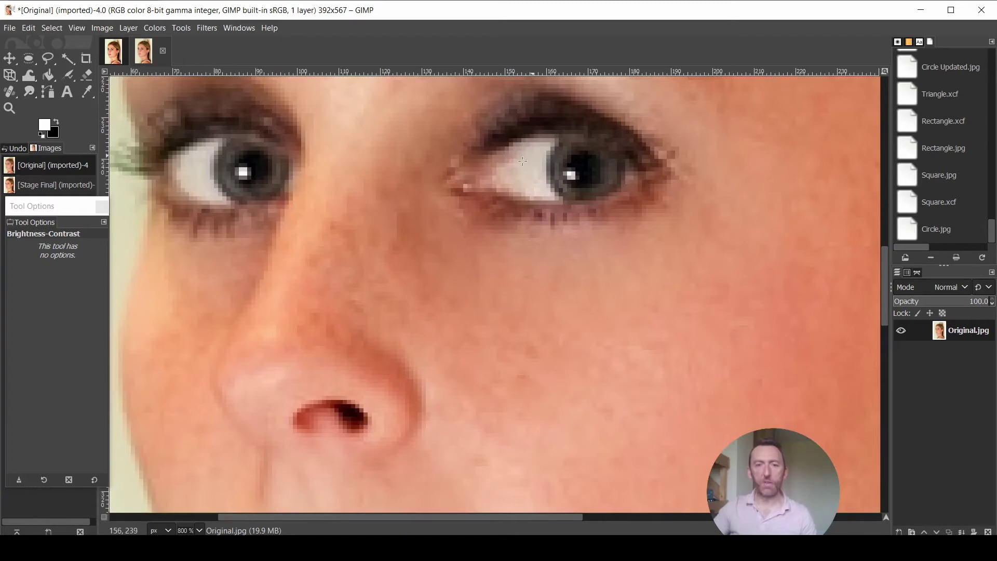
{"action": "scroll", "coordinate": [512, 165], "scroll_direction": "down", "scroll_amount": 2}
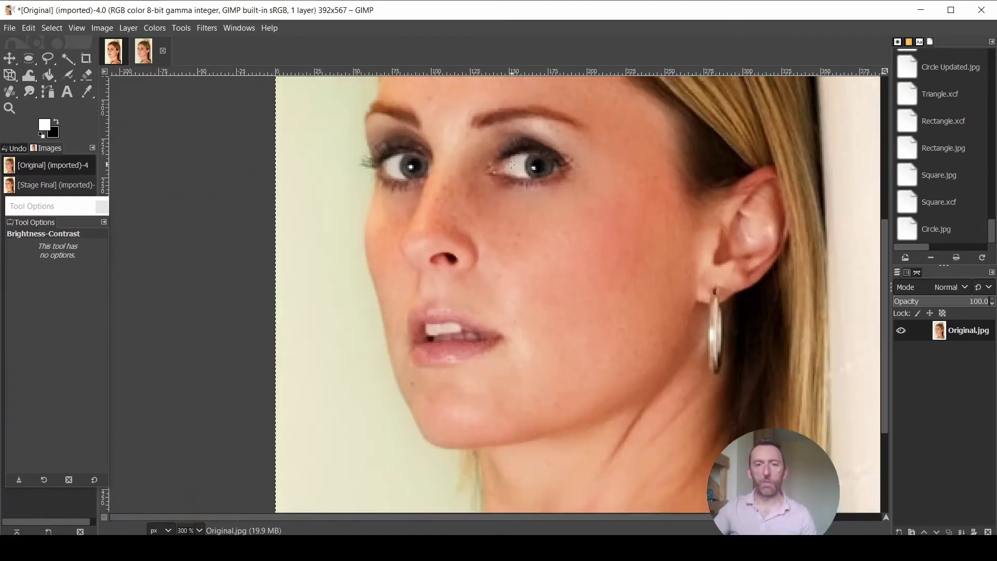
{"action": "scroll", "coordinate": [643, 249], "scroll_direction": "up", "scroll_amount": 3}
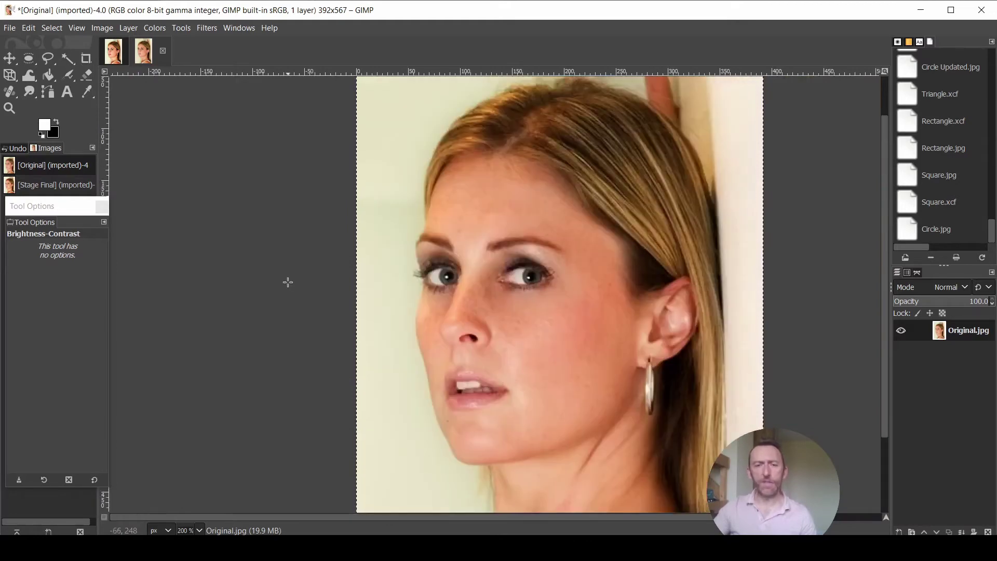
- Outline the upper front teeth as a Free Select selection
{"action": "left_click", "coordinate": [47, 60]}
{"action": "scroll", "coordinate": [495, 393], "scroll_direction": "up", "scroll_amount": 3}
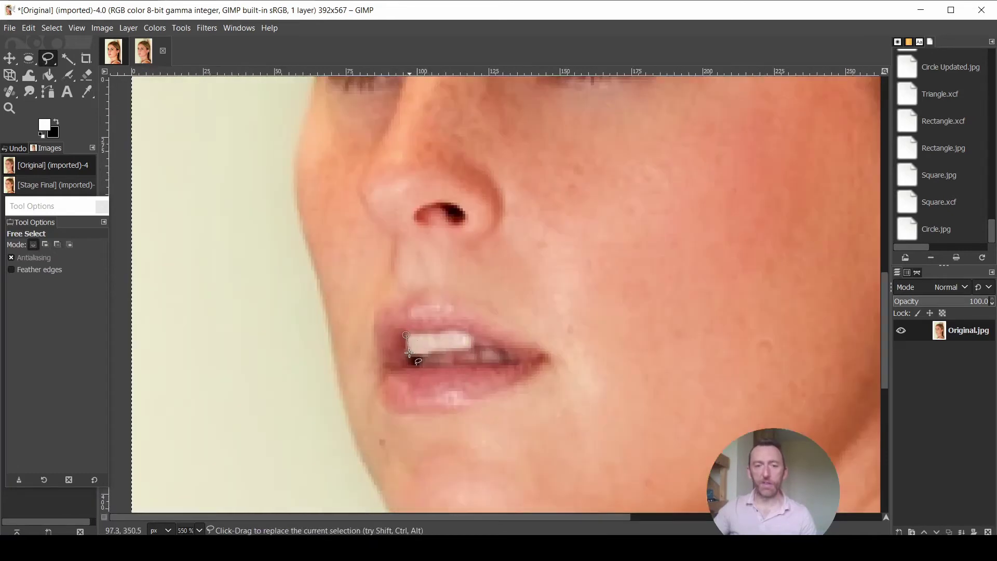
{"action": "left_click", "coordinate": [410, 353]}
{"action": "left_click", "coordinate": [438, 350]}
{"action": "left_click", "coordinate": [472, 347]}
{"action": "left_click", "coordinate": [492, 344]}
{"action": "left_click", "coordinate": [457, 329]}
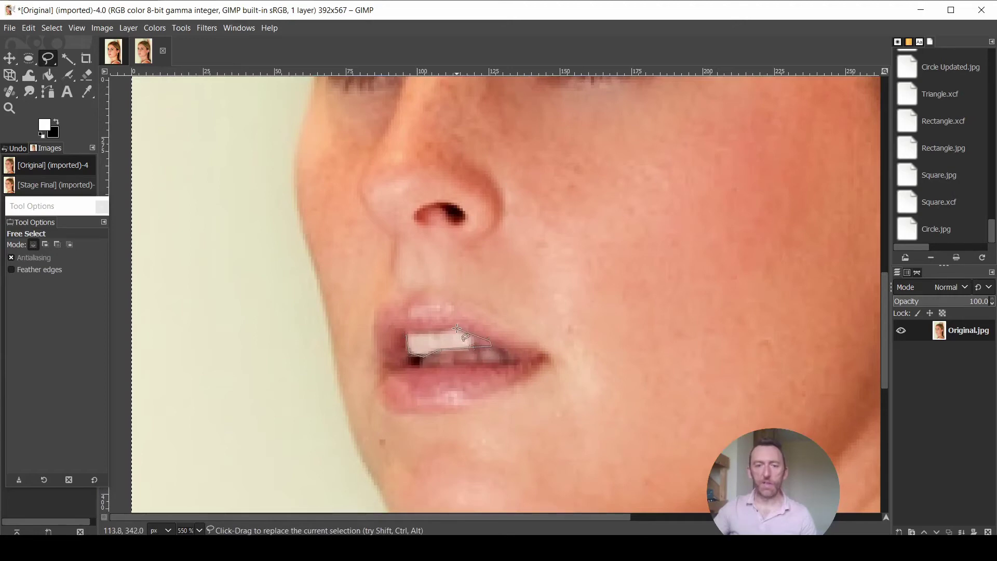
{"action": "left_click", "coordinate": [409, 334]}
{"action": "key", "text": "Return"}
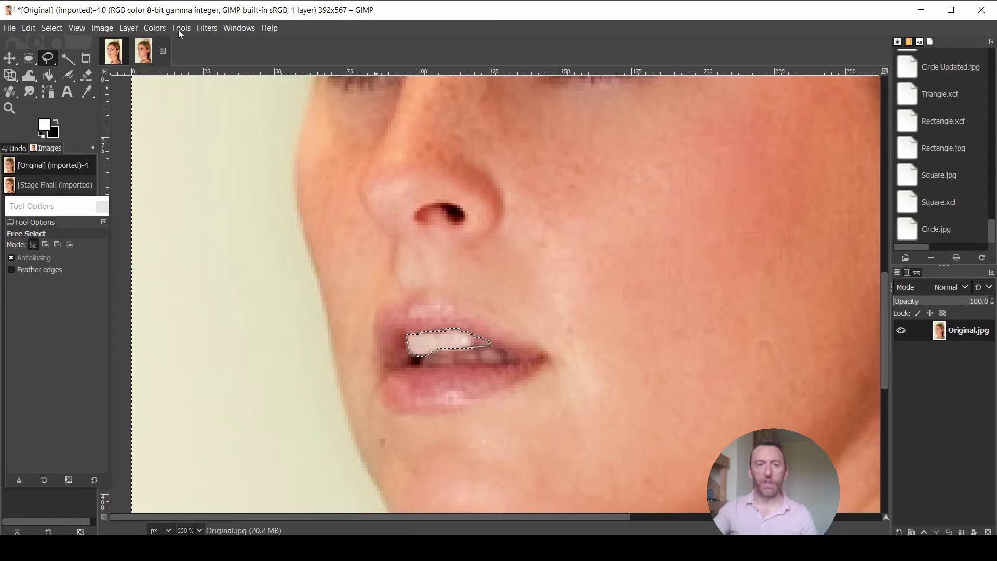
- Raise the upper teeth's brightness to 16, then deselect everything
{"action": "left_click", "coordinate": [110, 31]}
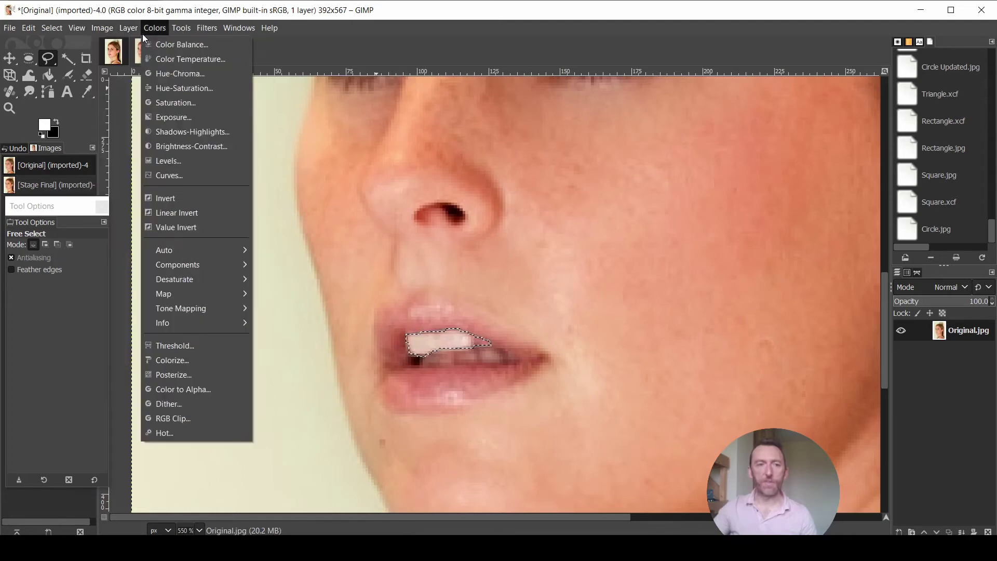
{"action": "left_click", "coordinate": [183, 145]}
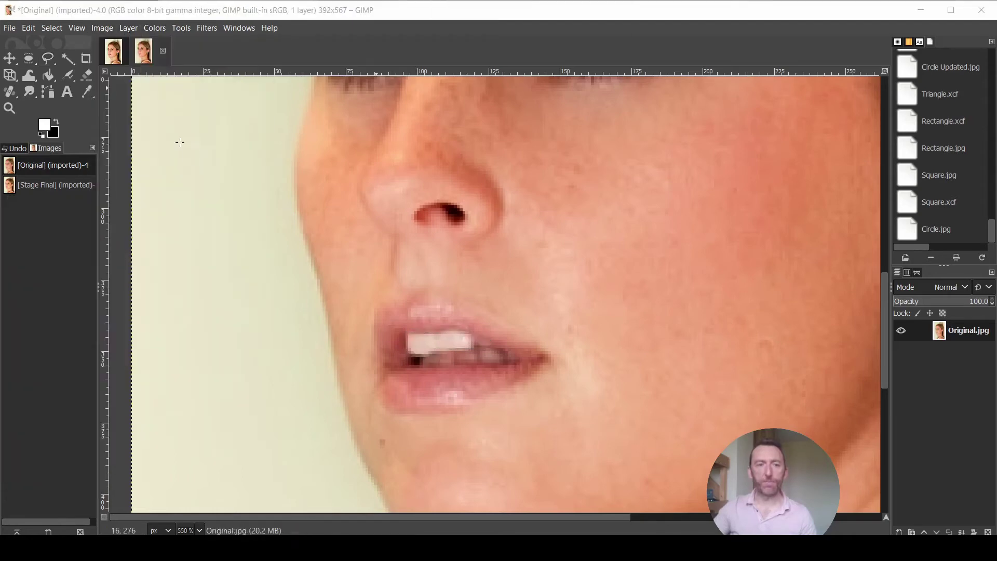
{"action": "left_click_drag", "start_coordinate": [528, 79], "coordinate": [536, 79]}
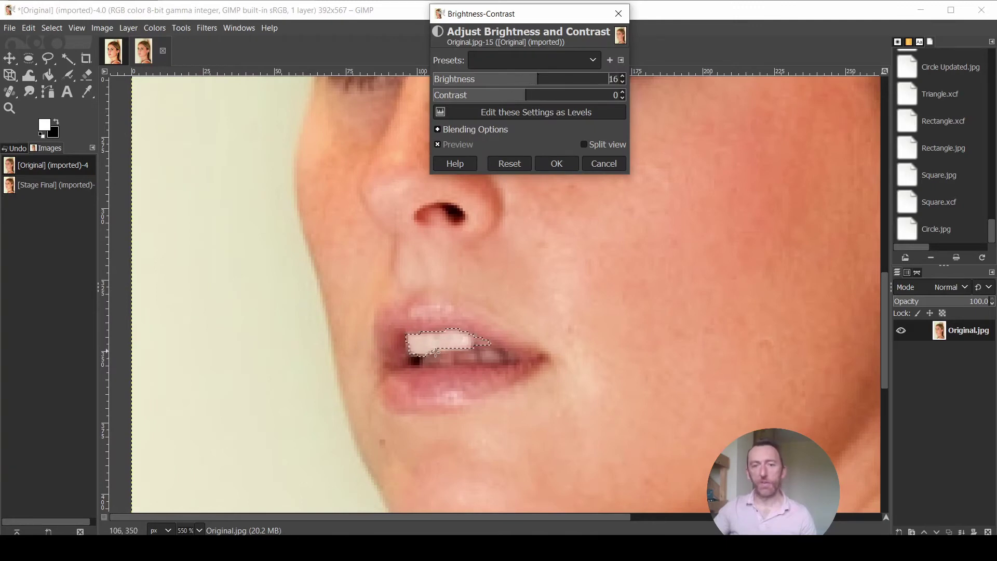
{"action": "left_click", "coordinate": [558, 162]}
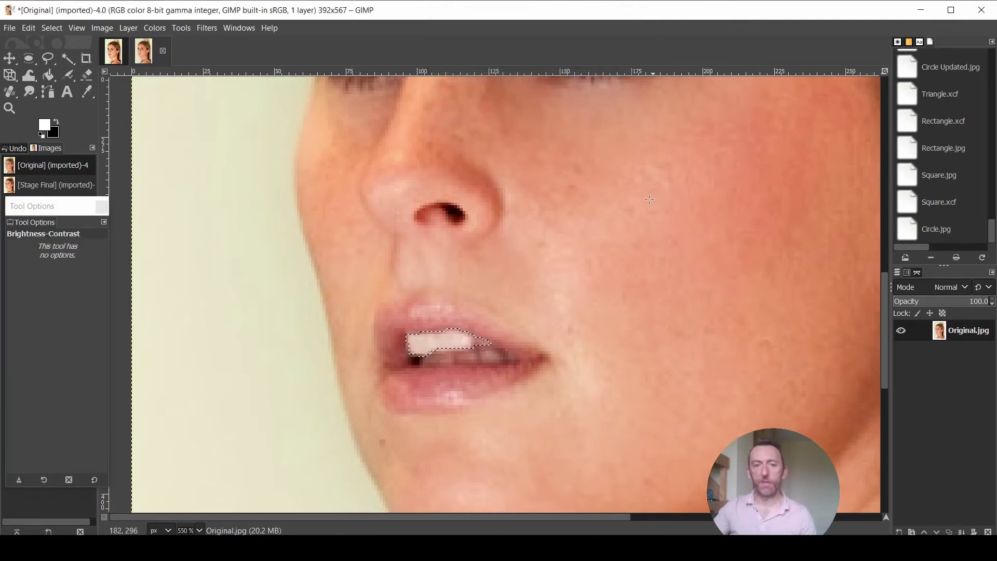
{"action": "key", "text": "ctrl+shift+a"}
{"action": "scroll", "coordinate": [636, 199], "scroll_direction": "down", "scroll_amount": 2}
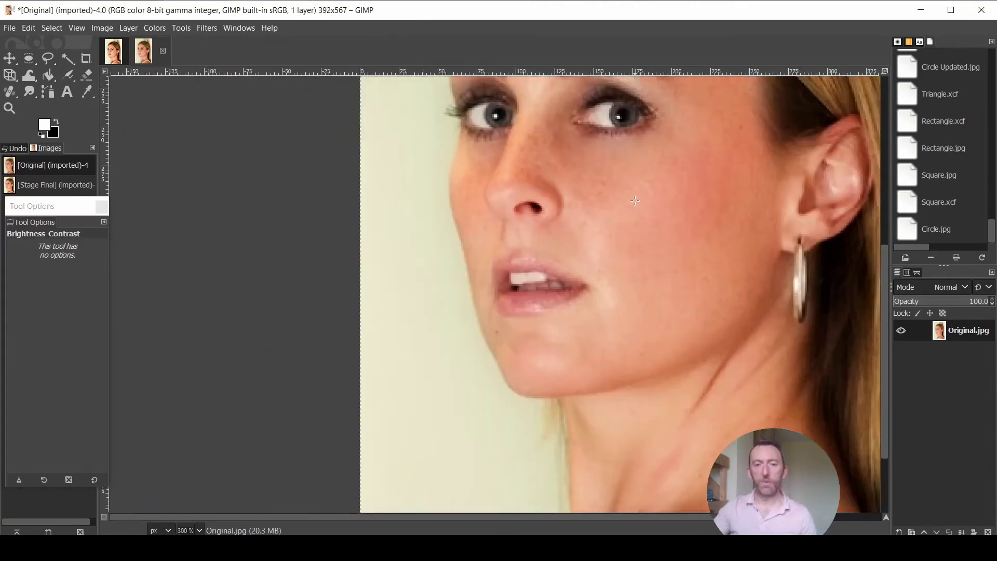
{"action": "scroll", "coordinate": [676, 241], "scroll_direction": "up", "scroll_amount": 3}
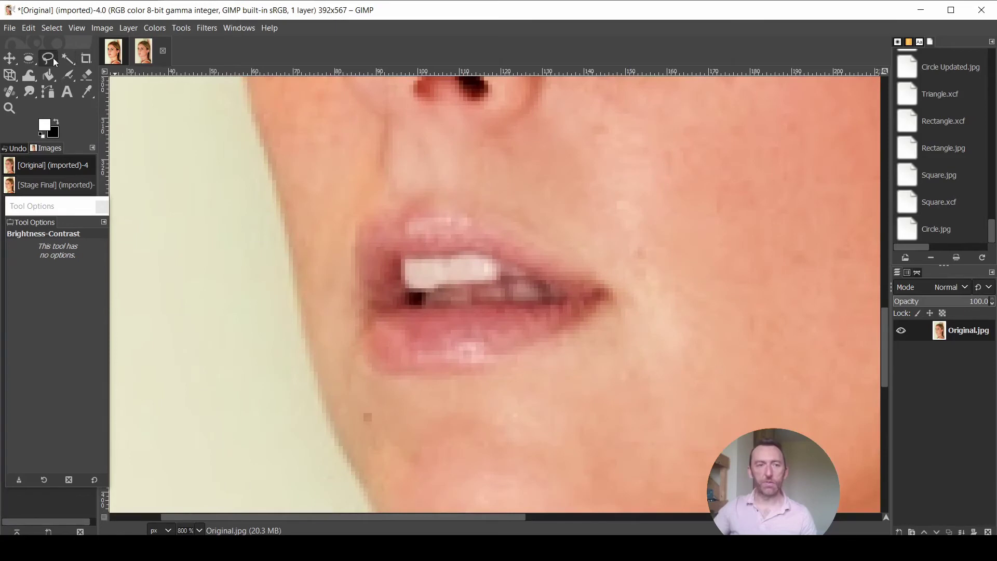
- Outline the lower teeth with Free Select
{"action": "left_click", "coordinate": [50, 59]}
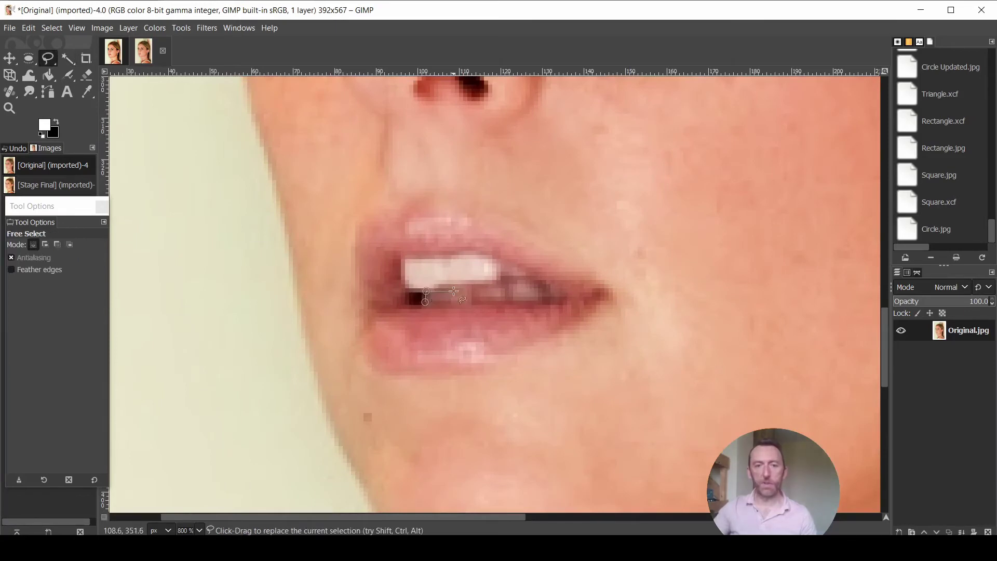
{"action": "left_click", "coordinate": [519, 279]}
{"action": "left_click", "coordinate": [539, 280]}
{"action": "left_click", "coordinate": [555, 300]}
{"action": "left_click", "coordinate": [538, 305]}
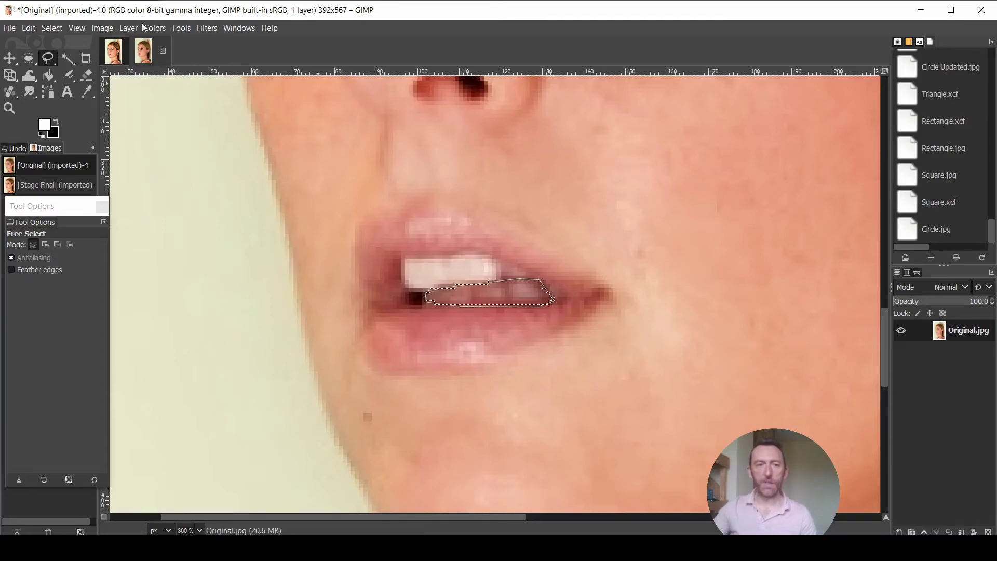
- Raise the lower teeth's brightness to 26 and zoom out to view the face
{"action": "left_click", "coordinate": [106, 32]}
{"action": "mouse_move", "coordinate": [158, 29]}
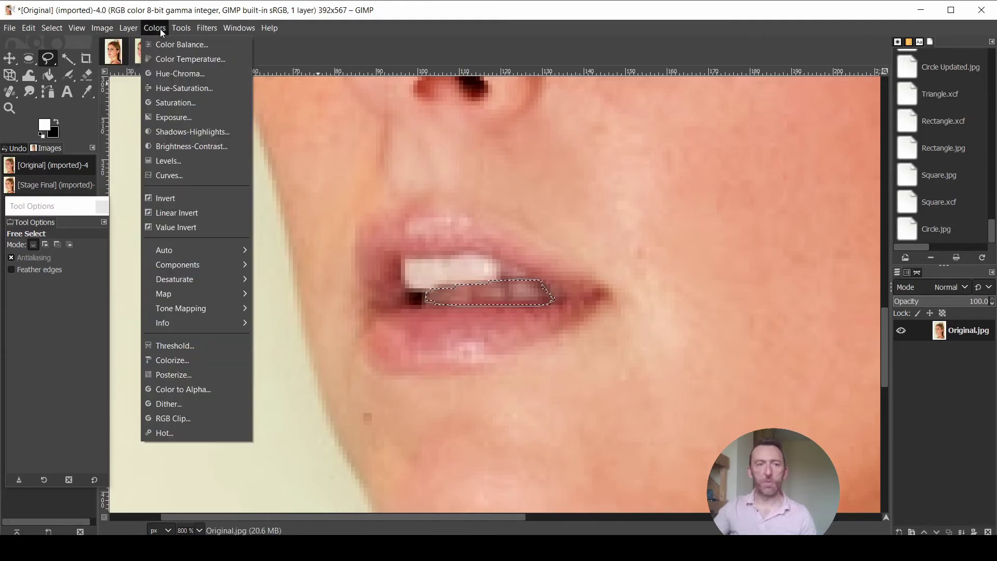
{"action": "left_click", "coordinate": [194, 148]}
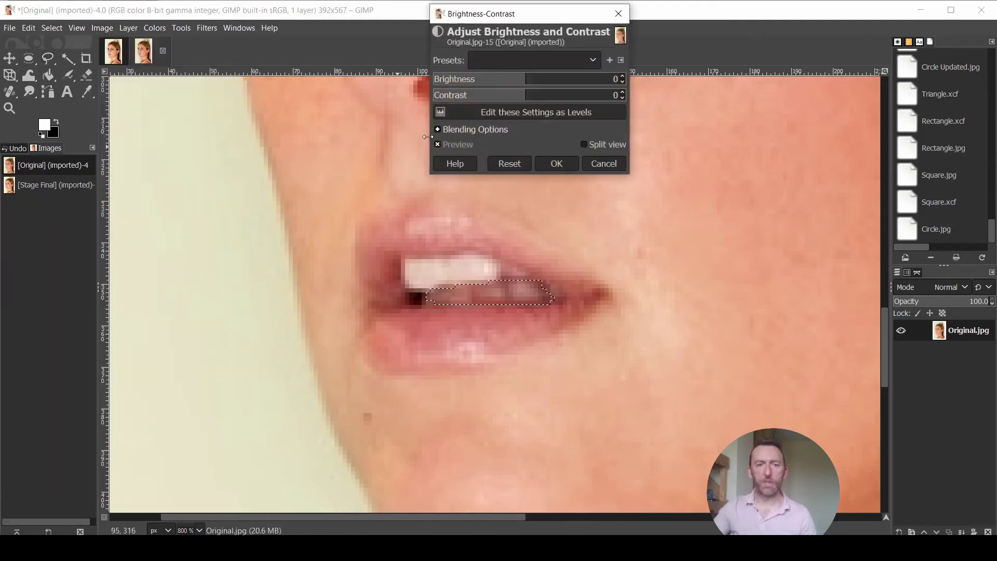
{"action": "left_click_drag", "start_coordinate": [523, 84], "coordinate": [543, 80]}
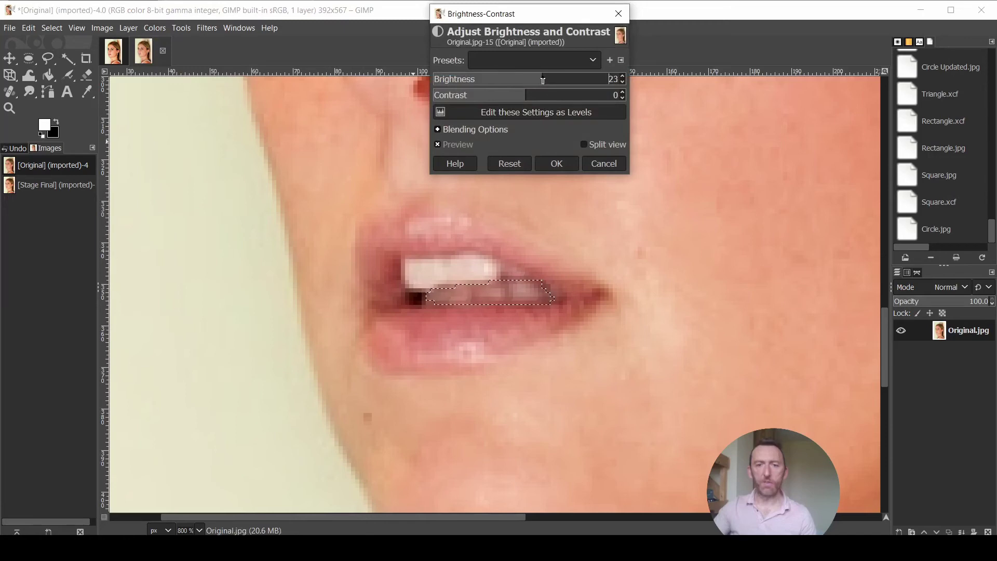
{"action": "left_click", "coordinate": [558, 164]}
{"action": "key", "text": "2"}
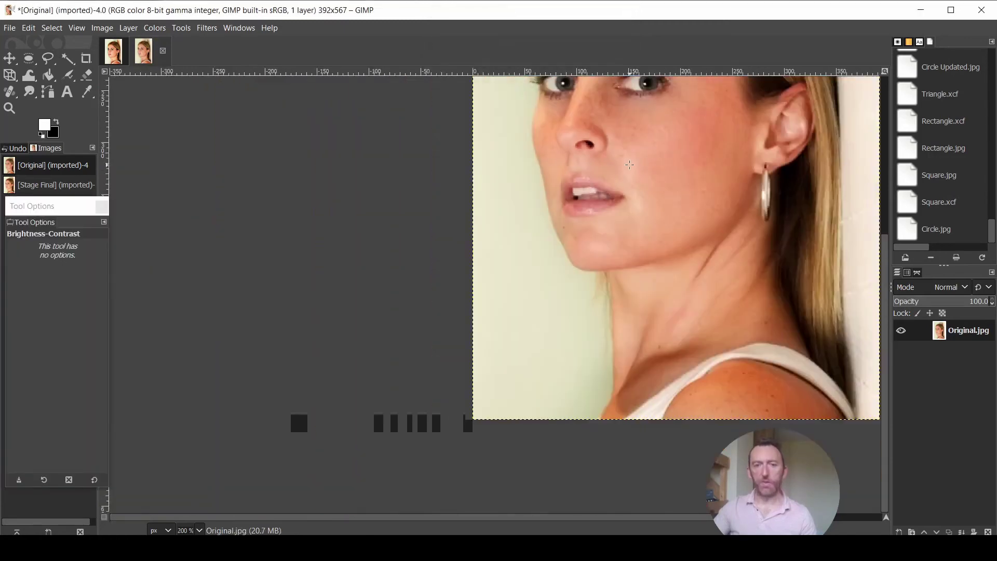
{"action": "scroll", "coordinate": [707, 192], "scroll_direction": "up", "scroll_amount": 4}
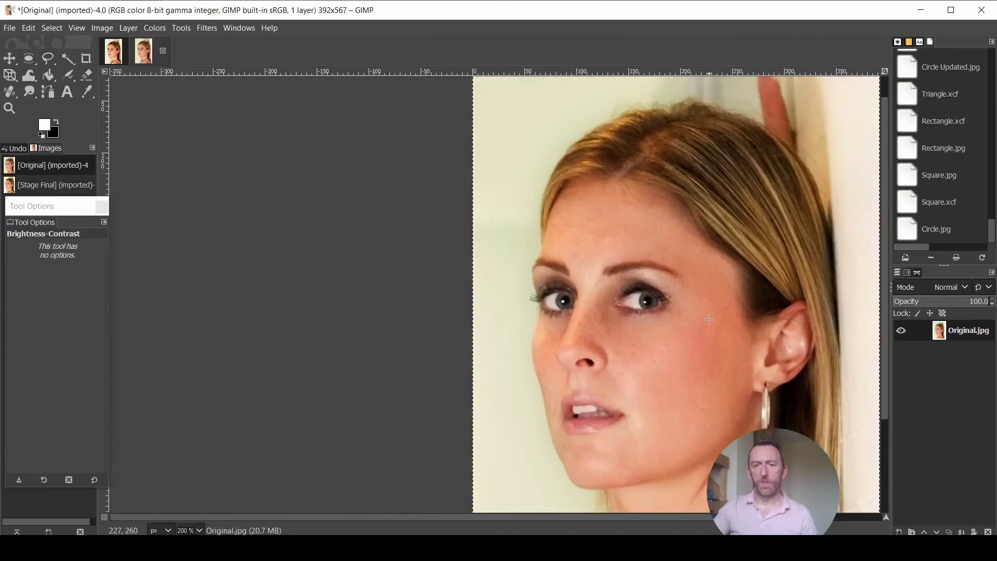
{"action": "scroll", "coordinate": [367, 292], "scroll_direction": "up", "scroll_amount": 5}
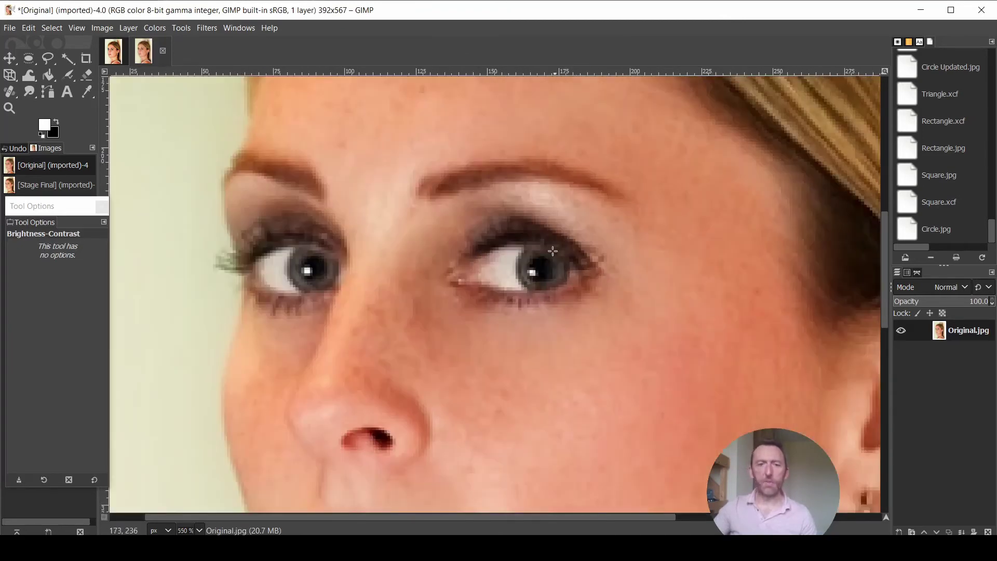
- Ellipse-select the right iris and raise its brightness to 30
{"action": "left_click", "coordinate": [29, 59]}
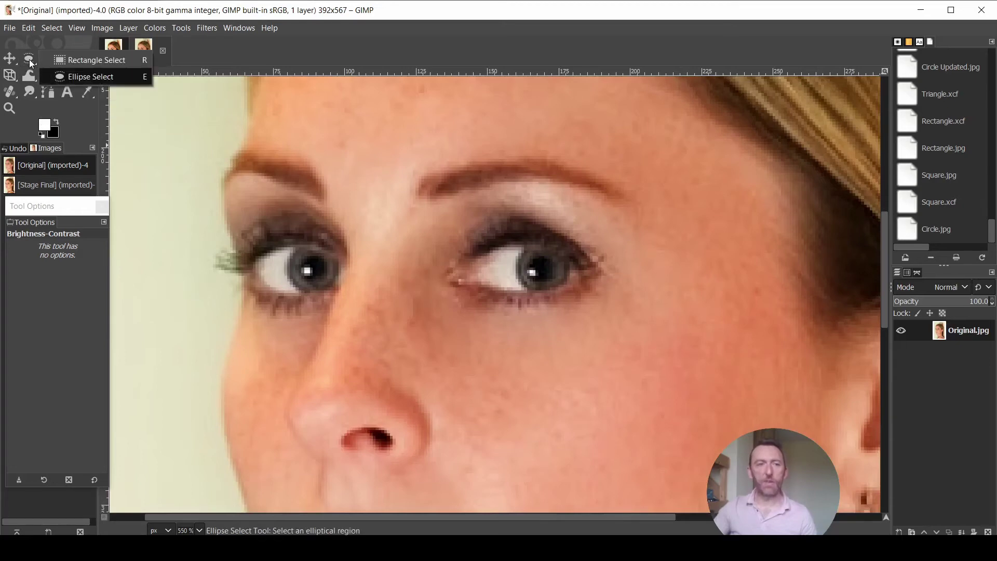
{"action": "left_click", "coordinate": [67, 74]}
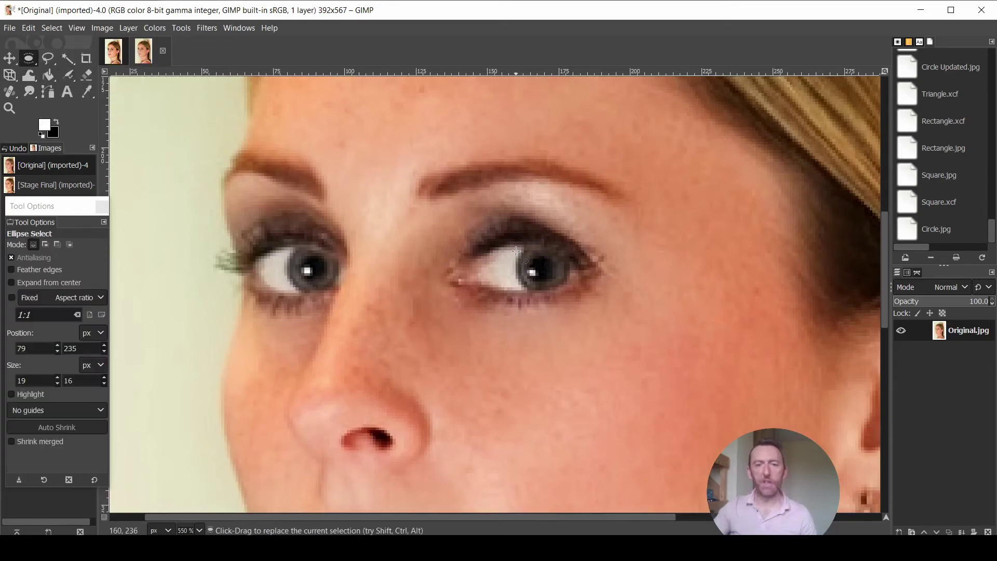
{"action": "left_click_drag", "start_coordinate": [513, 245], "coordinate": [569, 292]}
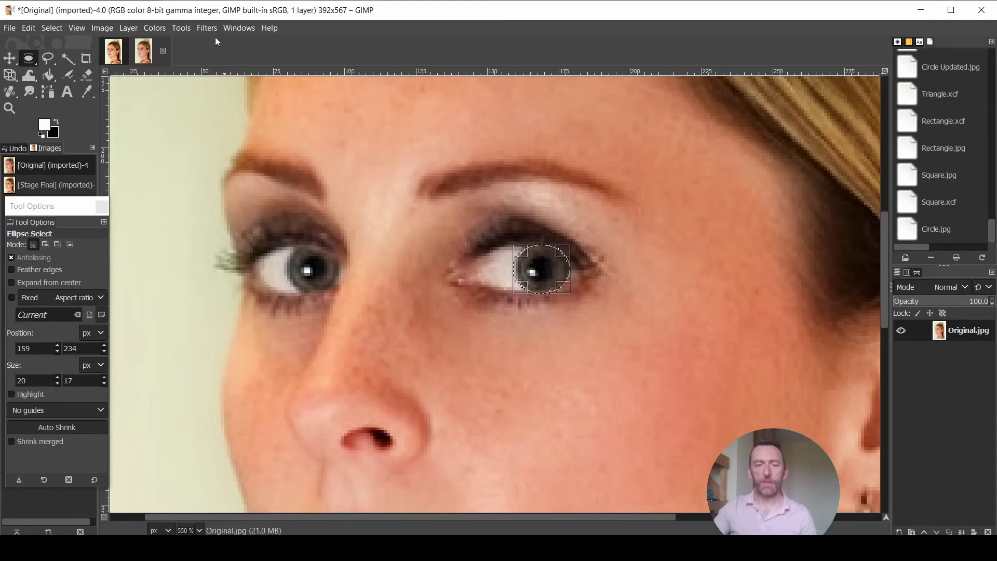
{"action": "left_click", "coordinate": [156, 29]}
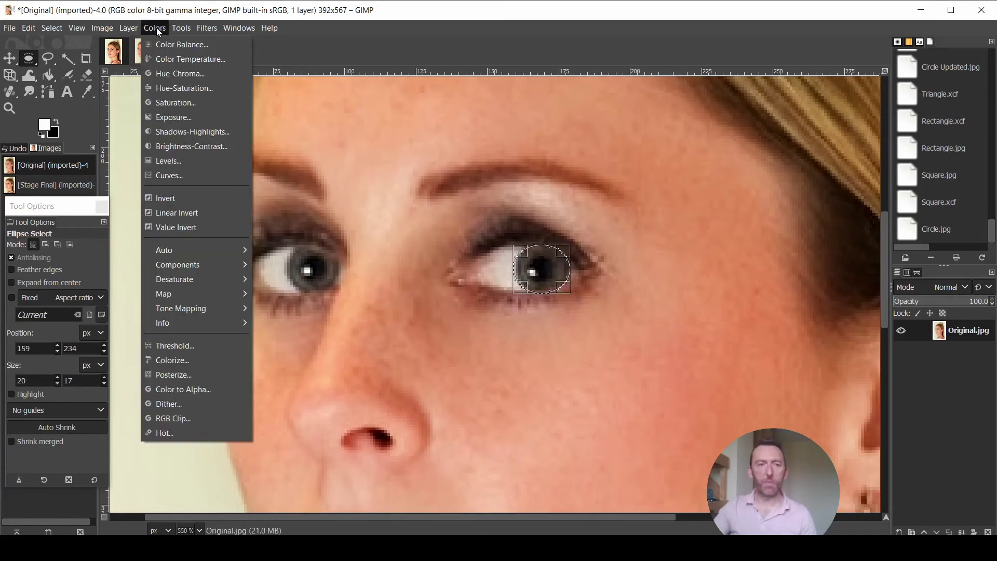
{"action": "left_click", "coordinate": [188, 146]}
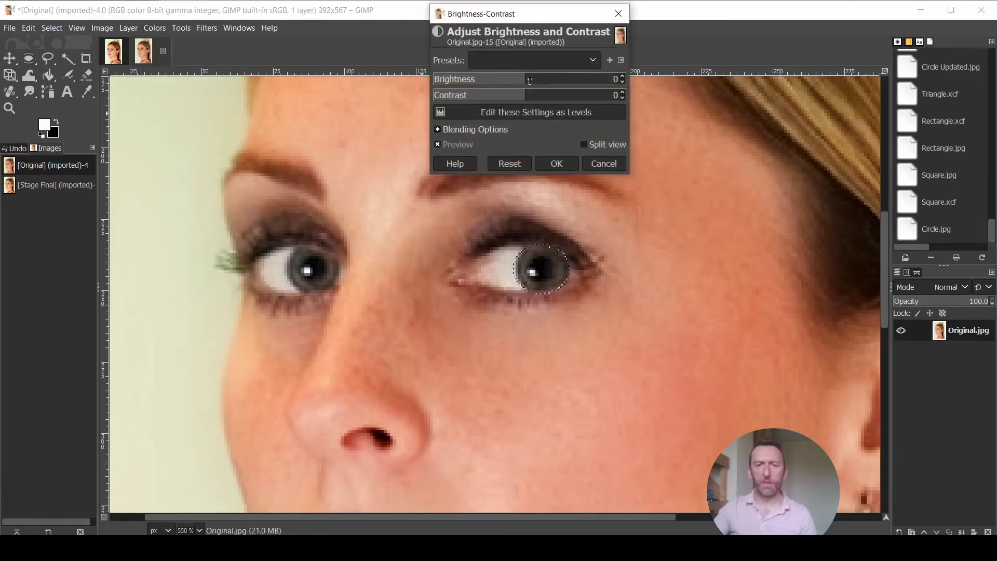
{"action": "left_click", "coordinate": [624, 77]}
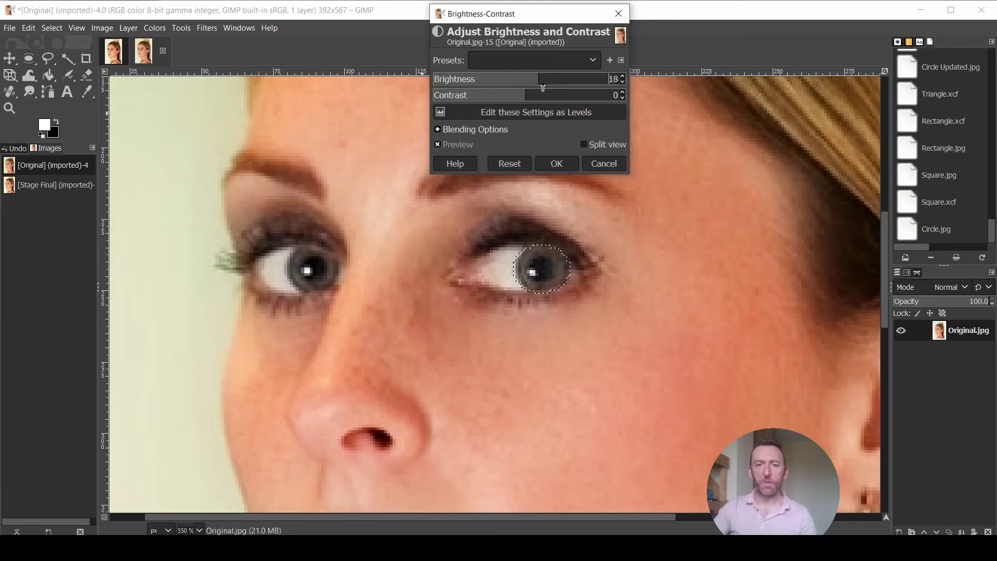
{"action": "left_click_drag", "start_coordinate": [539, 81], "coordinate": [548, 82]}
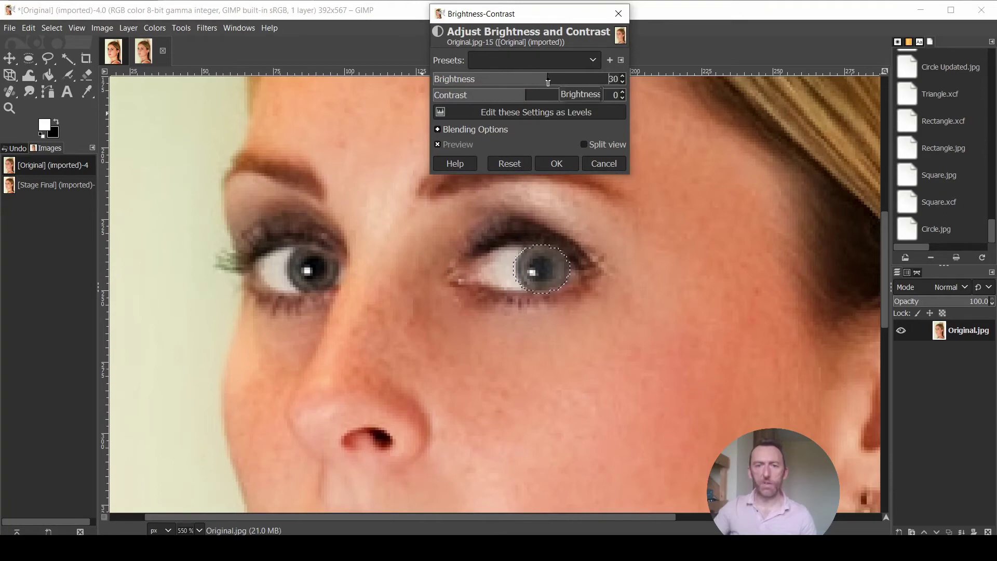
{"action": "left_click", "coordinate": [562, 164]}
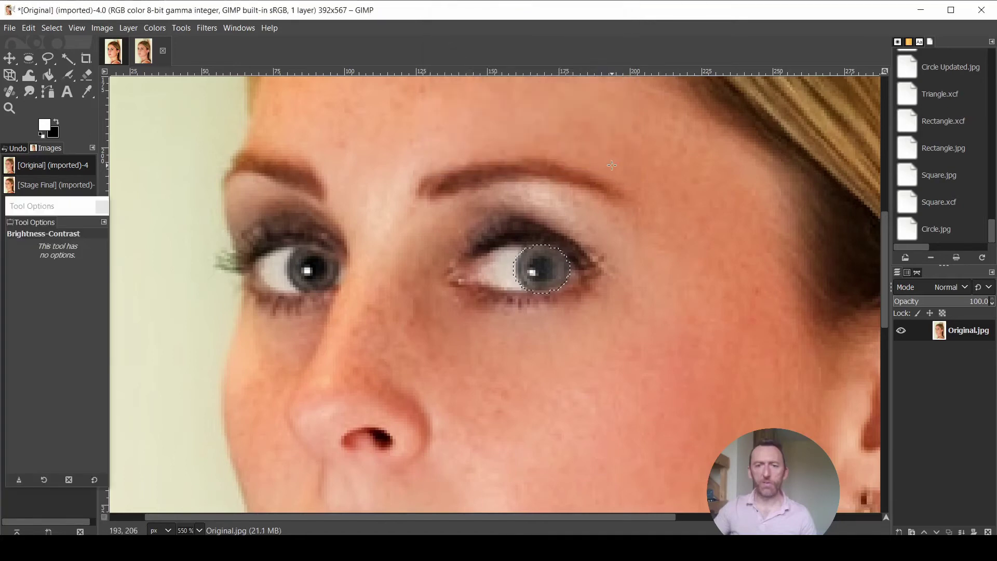
- Clear the selection and fit an ellipse selection around the left iris
{"action": "key", "text": "shift+ctrl+a"}
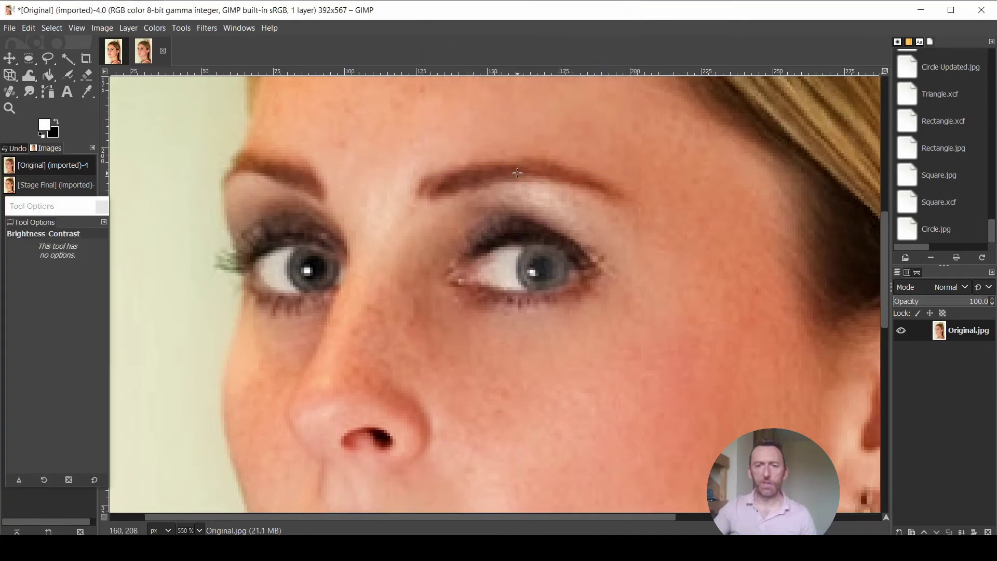
{"action": "left_click", "coordinate": [29, 60]}
{"action": "left_click_drag", "start_coordinate": [287, 251], "coordinate": [340, 292]}
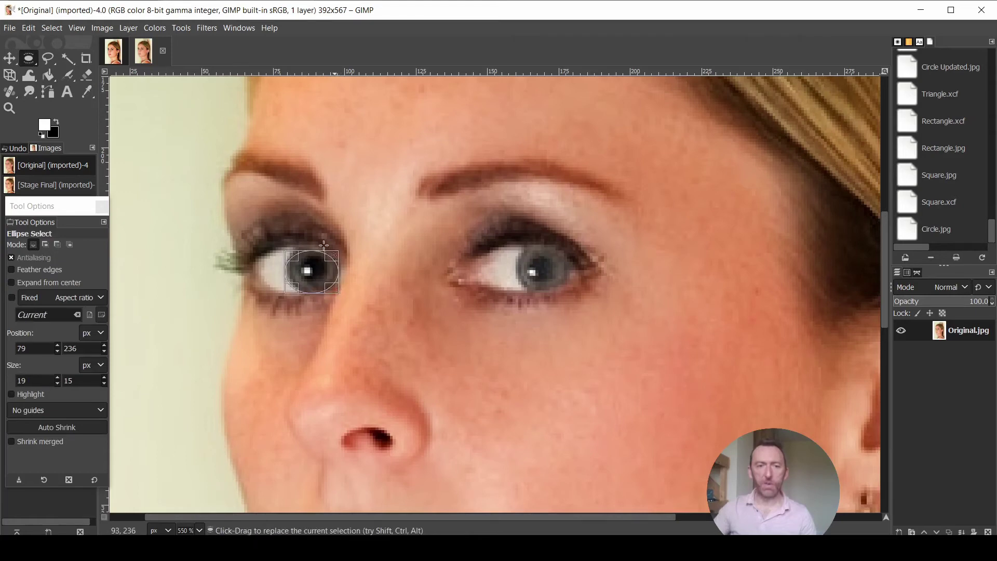
{"action": "left_click_drag", "start_coordinate": [330, 257], "coordinate": [330, 252]}
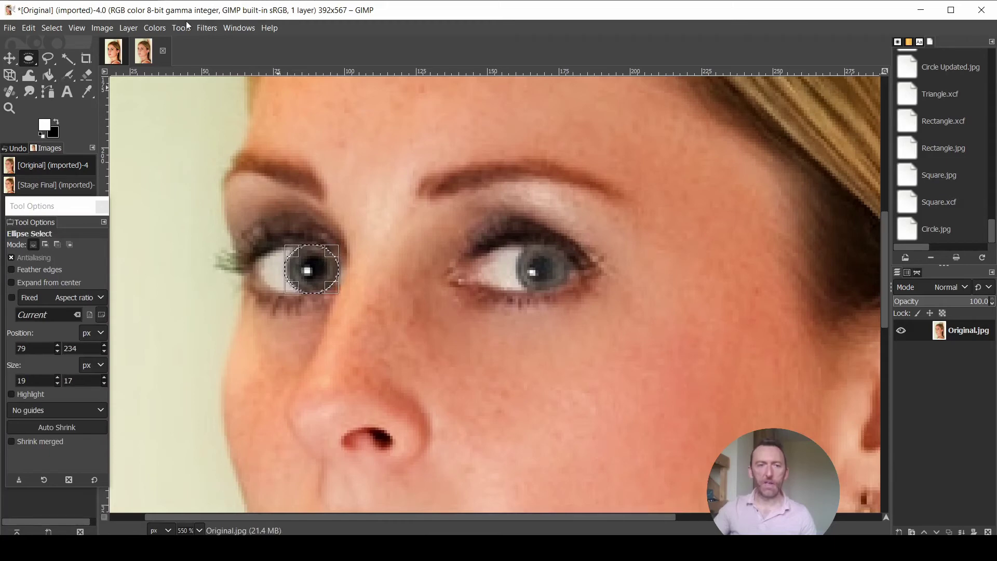
- Raise the left iris brightness to 30 and zoom around to compare both eyes
{"action": "left_click", "coordinate": [156, 28]}
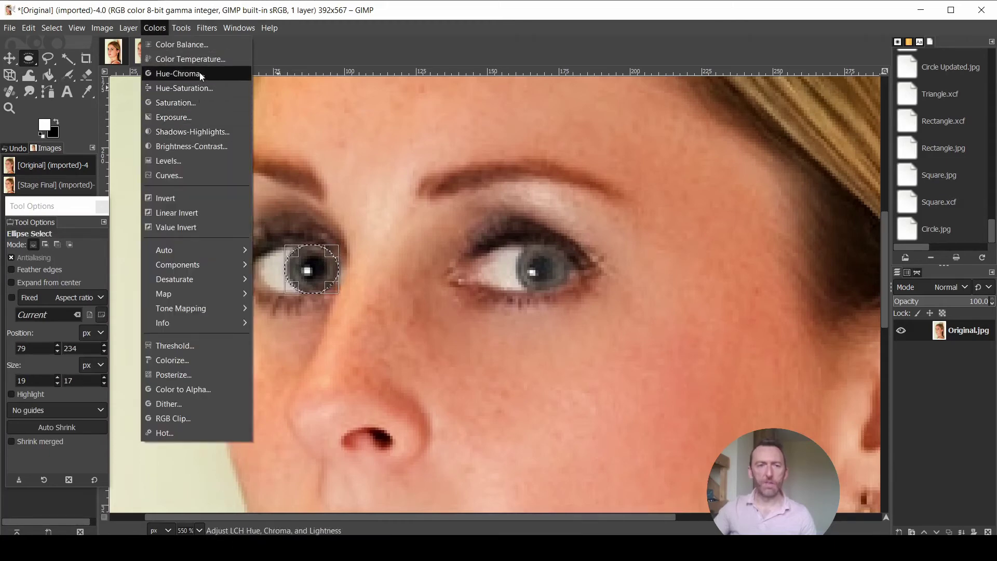
{"action": "left_click", "coordinate": [197, 147]}
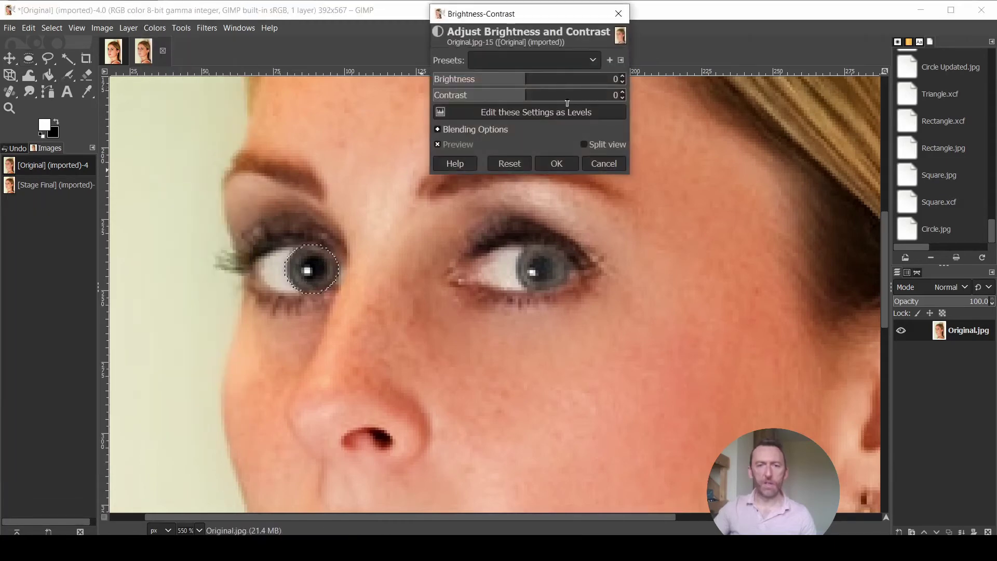
{"action": "left_click_drag", "start_coordinate": [616, 79], "coordinate": [639, 69]}
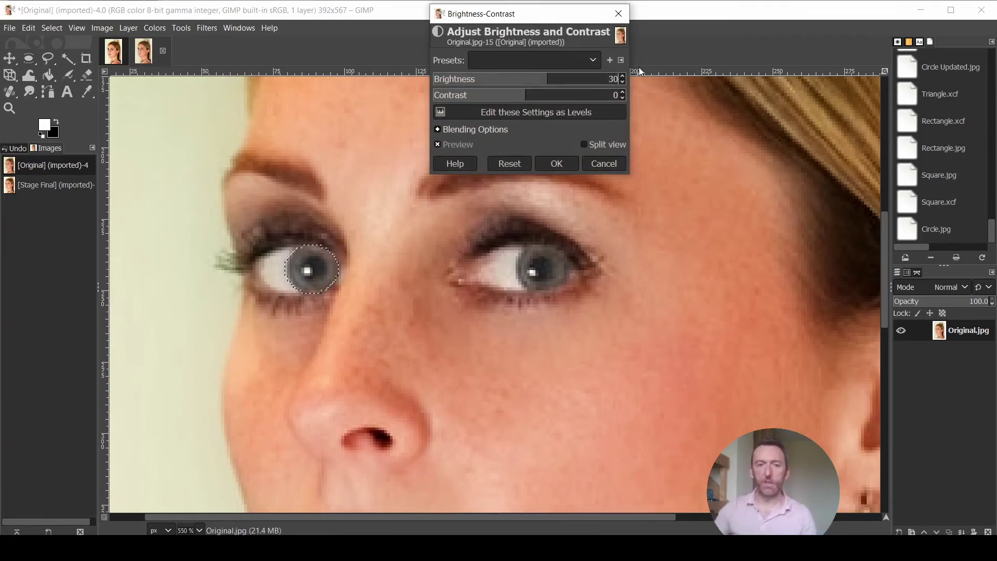
{"action": "left_click", "coordinate": [558, 164]}
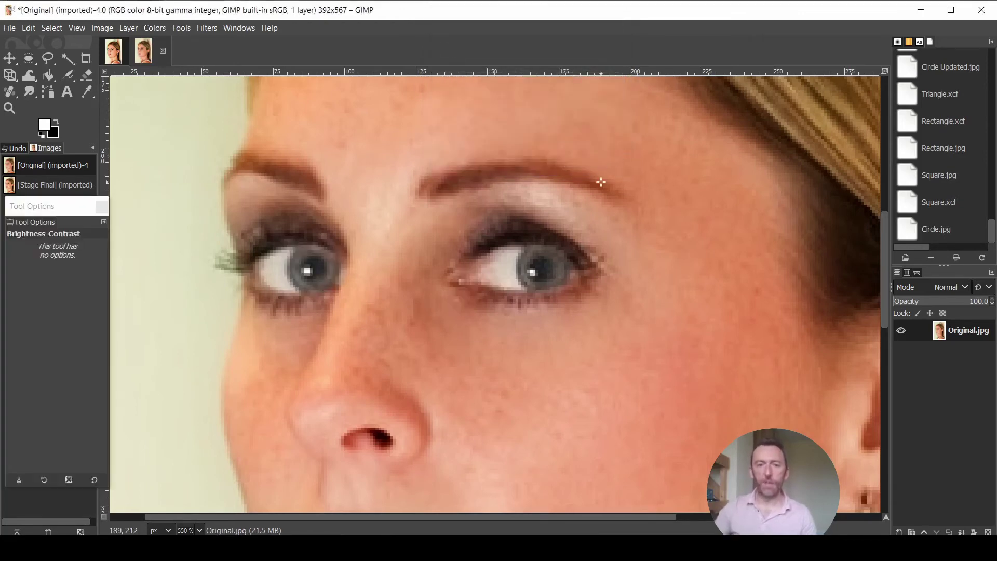
{"action": "scroll", "coordinate": [674, 220], "scroll_direction": "down", "scroll_amount": 4}
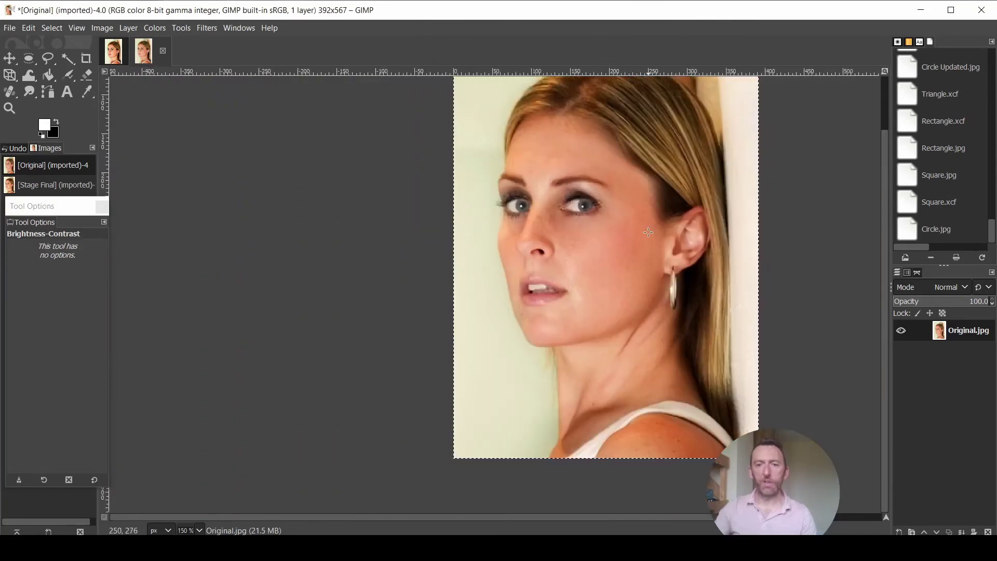
{"action": "scroll", "coordinate": [648, 232], "scroll_direction": "up", "scroll_amount": 3}
{"action": "scroll", "coordinate": [471, 186], "scroll_direction": "down", "scroll_amount": 2}
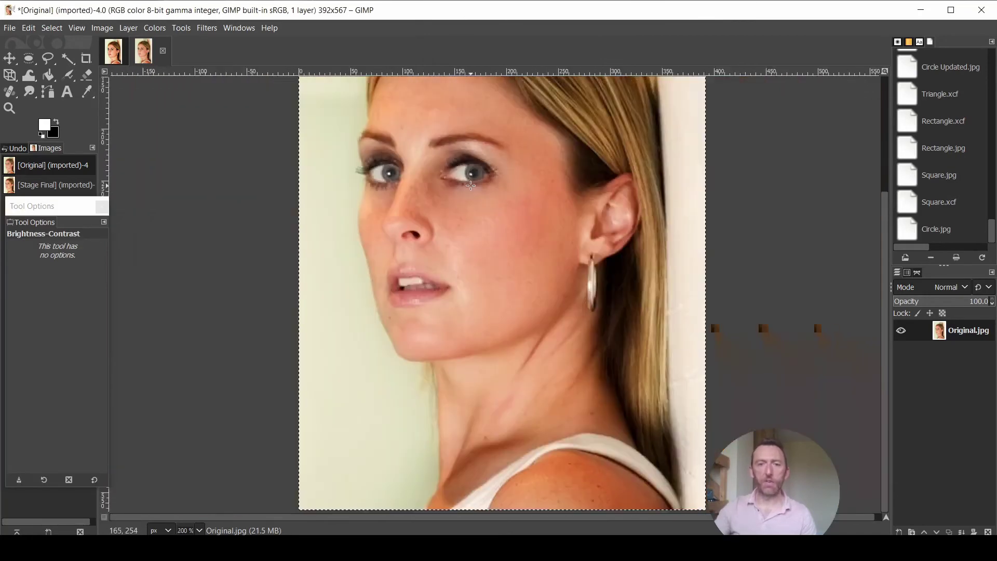
{"action": "scroll", "coordinate": [525, 234], "scroll_direction": "down", "scroll_amount": 1}
{"action": "scroll", "coordinate": [514, 218], "scroll_direction": "up", "scroll_amount": 3}
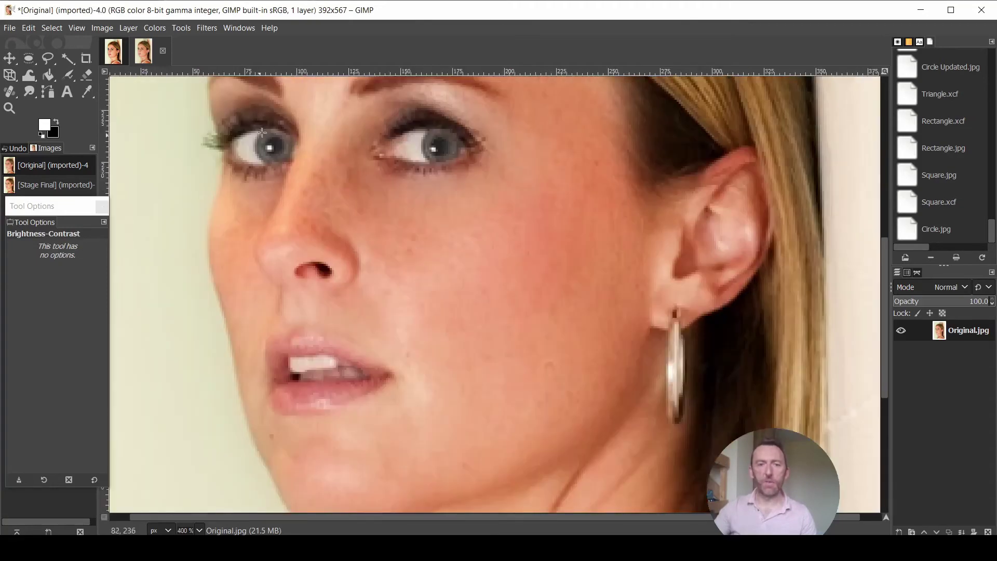
{"action": "scroll", "coordinate": [455, 134], "scroll_direction": "up", "scroll_amount": 3}
{"action": "scroll", "coordinate": [455, 134], "scroll_direction": "up", "scroll_amount": 1}
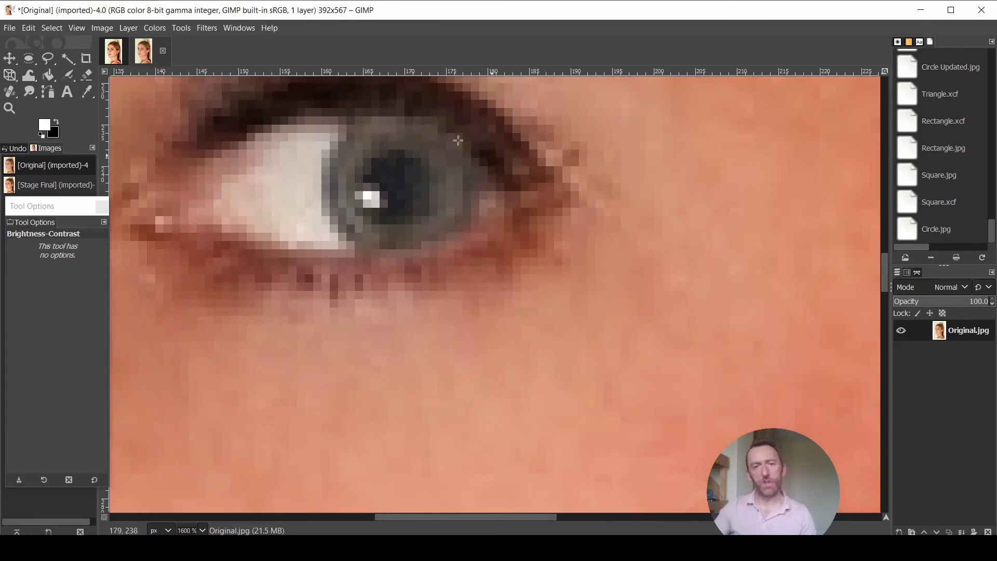
{"action": "scroll", "coordinate": [451, 153], "scroll_direction": "down", "scroll_amount": 2}
{"action": "scroll", "coordinate": [452, 153], "scroll_direction": "down", "scroll_amount": 4}
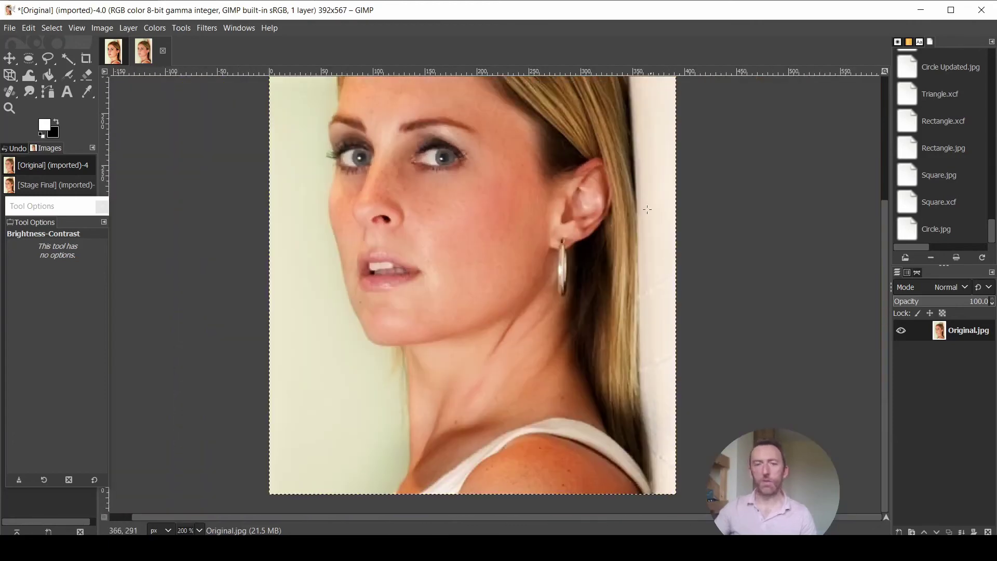
{"action": "scroll", "coordinate": [577, 208], "scroll_direction": "down", "scroll_amount": 1}
{"action": "scroll", "coordinate": [412, 268], "scroll_direction": "up", "scroll_amount": 1}
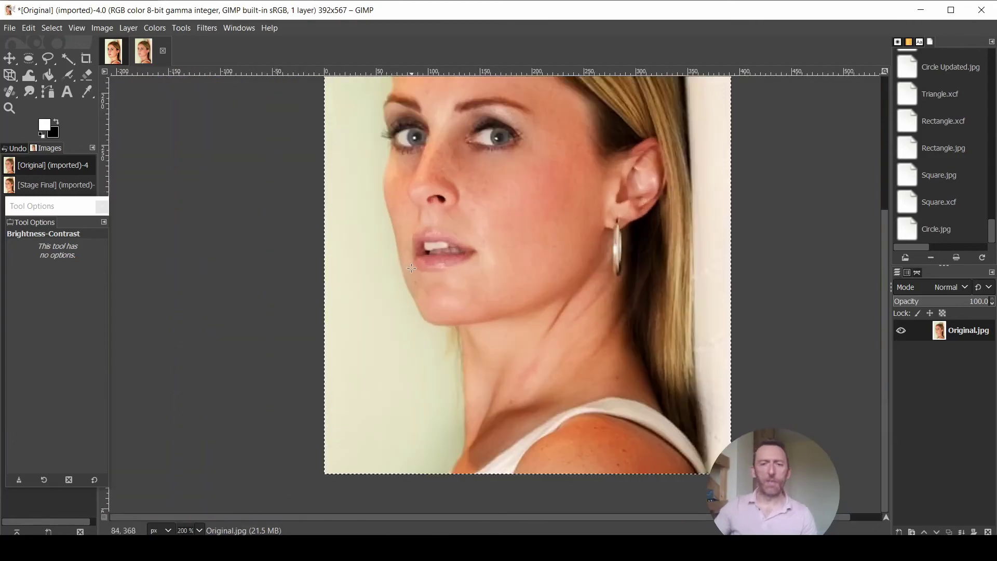
{"action": "scroll", "coordinate": [412, 267], "scroll_direction": "up", "scroll_amount": 1}
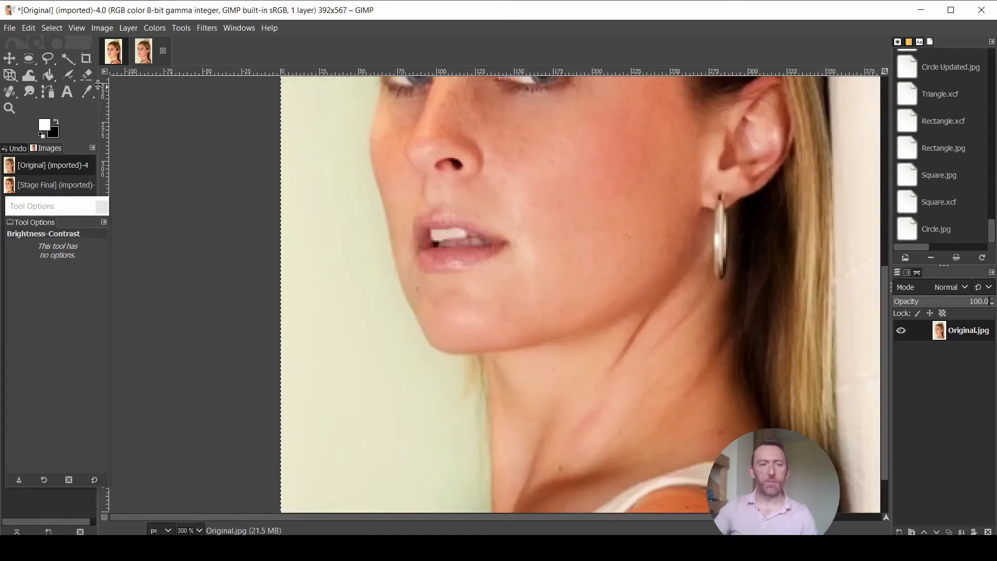
- Outline the lower lip with Free Select
{"action": "left_click", "coordinate": [49, 58]}
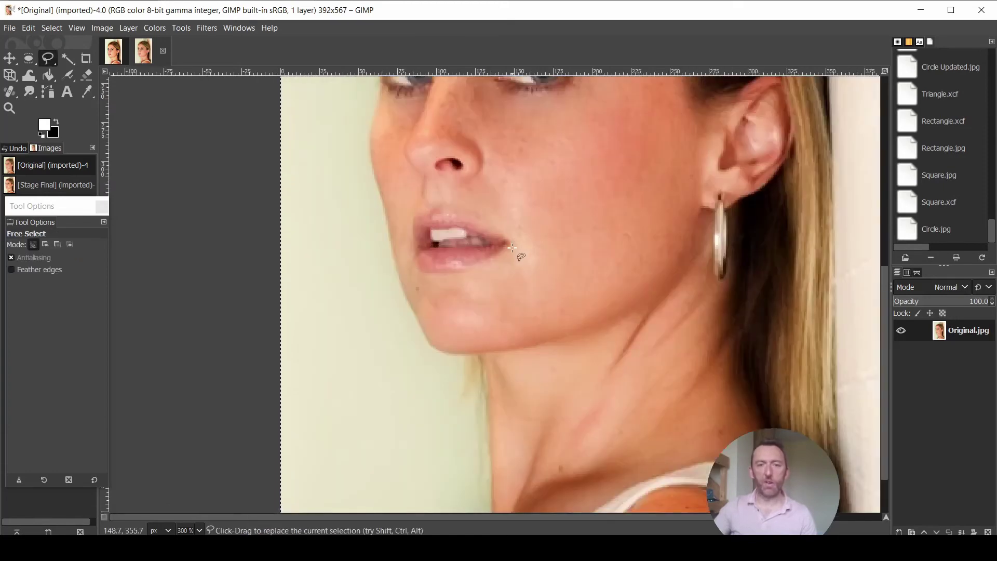
{"action": "left_click", "coordinate": [509, 243]}
{"action": "left_click", "coordinate": [463, 268]}
{"action": "left_click", "coordinate": [429, 273]}
{"action": "key", "text": "Return"}
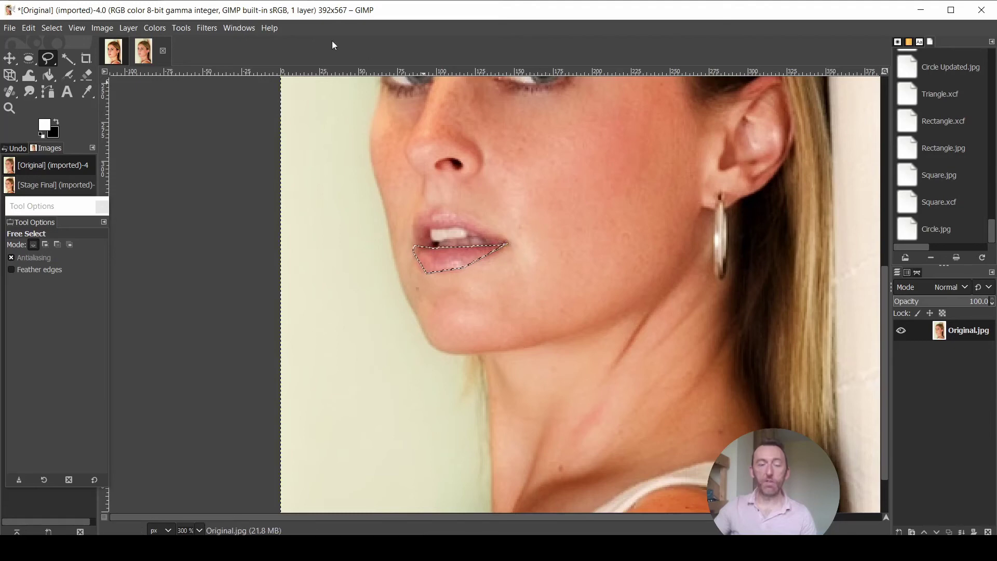
- Raise the lower lip's saturation scale to about 1.08
{"action": "left_click", "coordinate": [155, 28]}
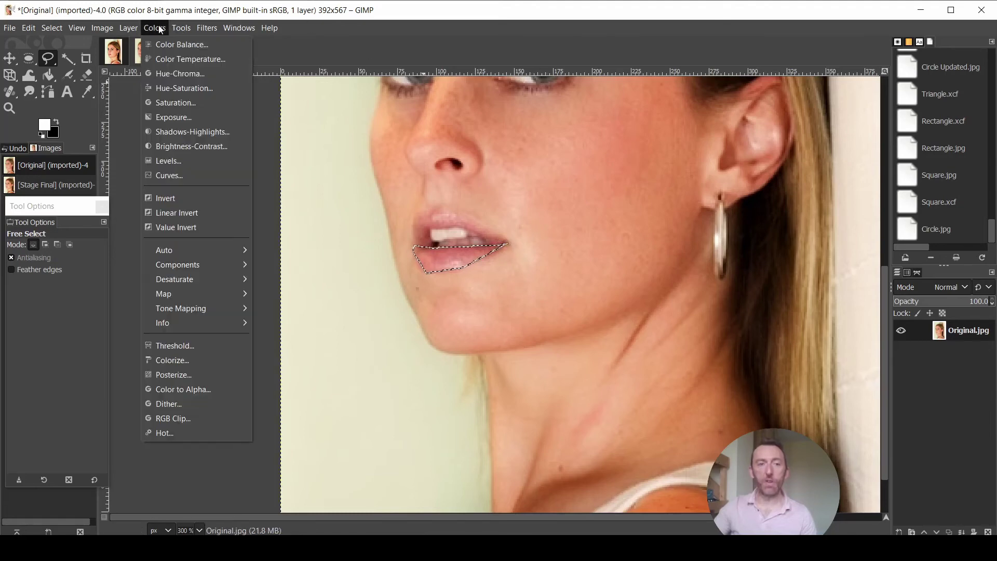
{"action": "left_click", "coordinate": [183, 102]}
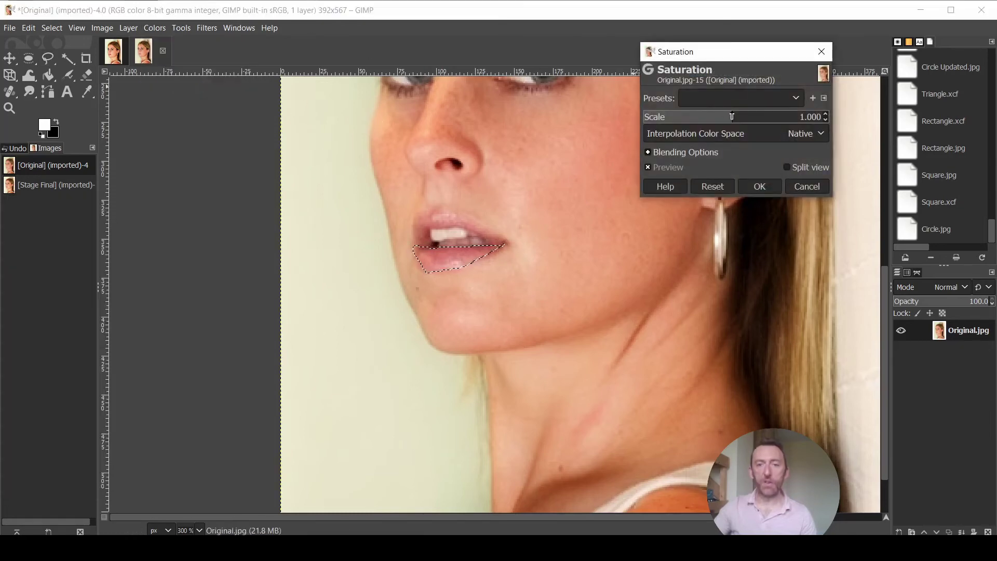
{"action": "left_click_drag", "start_coordinate": [732, 116], "coordinate": [737, 117]}
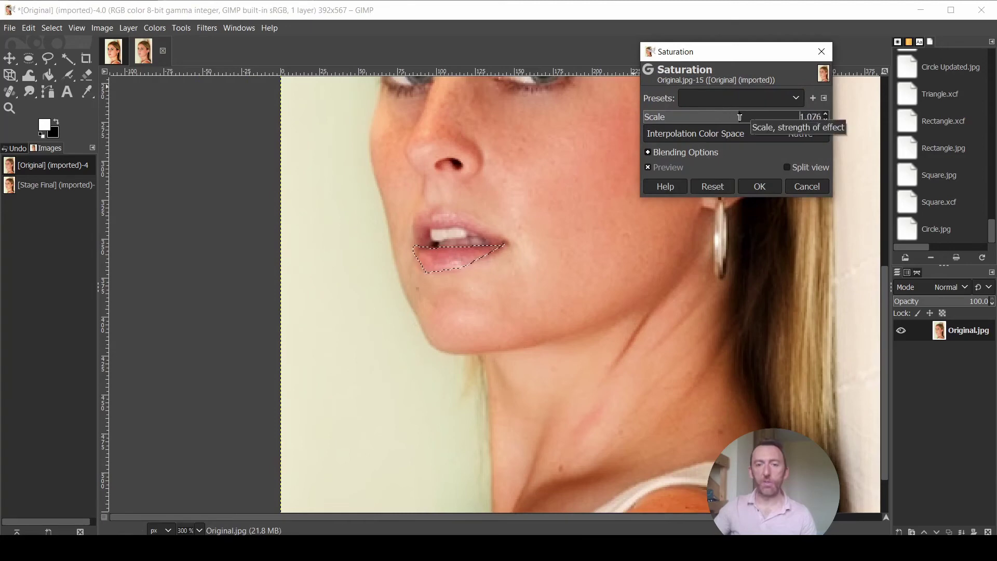
{"action": "left_click", "coordinate": [765, 184]}
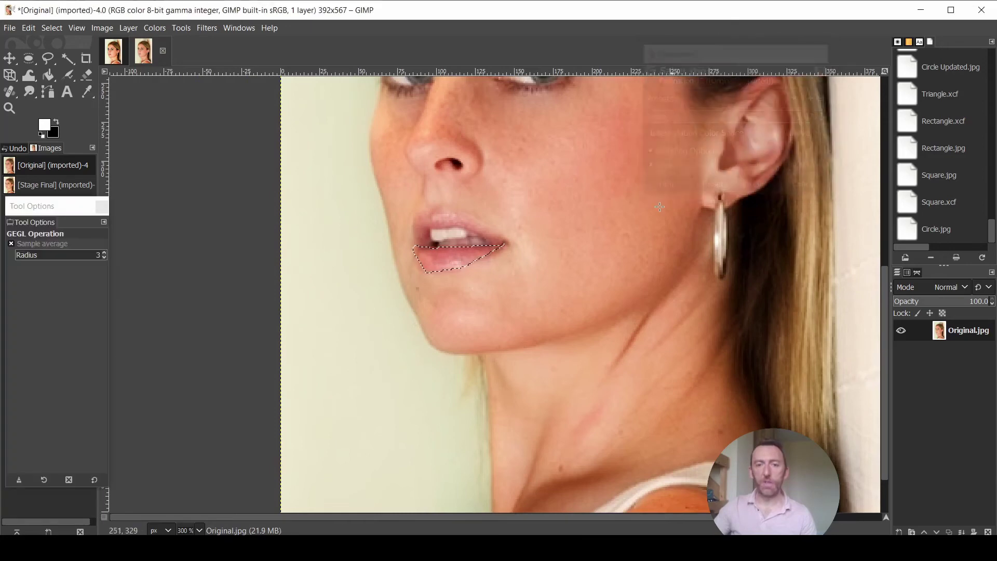
{"action": "left_click", "coordinate": [502, 240]}
- Cancel the repeated Saturation dialog and outline the upper lip with Free Select
{"action": "left_click", "coordinate": [804, 186]}
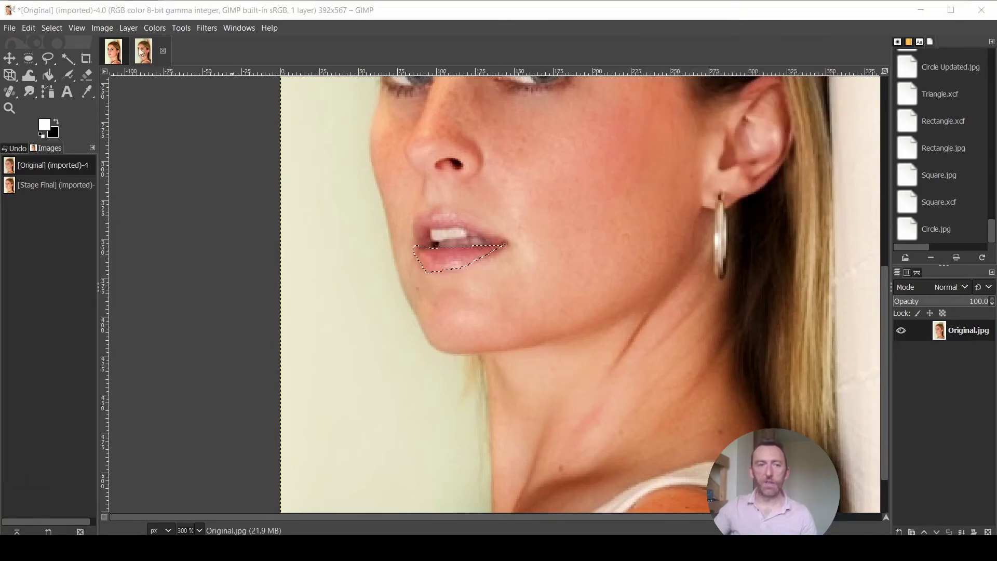
{"action": "left_click", "coordinate": [49, 59]}
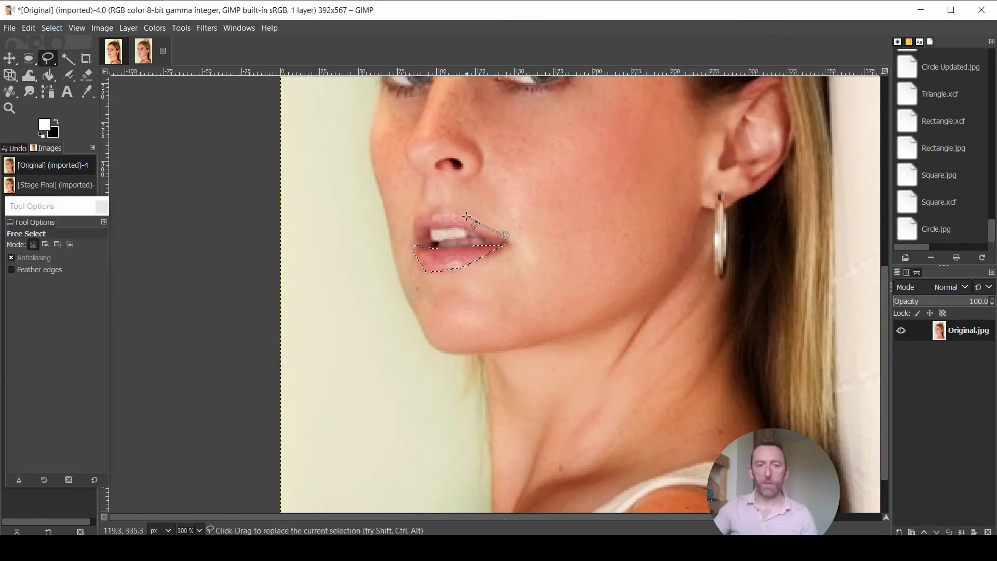
{"action": "left_click", "coordinate": [448, 214]}
{"action": "left_click", "coordinate": [418, 213]}
{"action": "left_click", "coordinate": [412, 215]}
{"action": "left_click", "coordinate": [415, 243]}
{"action": "left_click", "coordinate": [431, 226]}
{"action": "left_click", "coordinate": [460, 225]}
{"action": "left_click", "coordinate": [507, 236]}
{"action": "key", "text": "Return"}
- Raise the upper lip's saturation scale to 1.076
{"action": "left_click", "coordinate": [164, 30]}
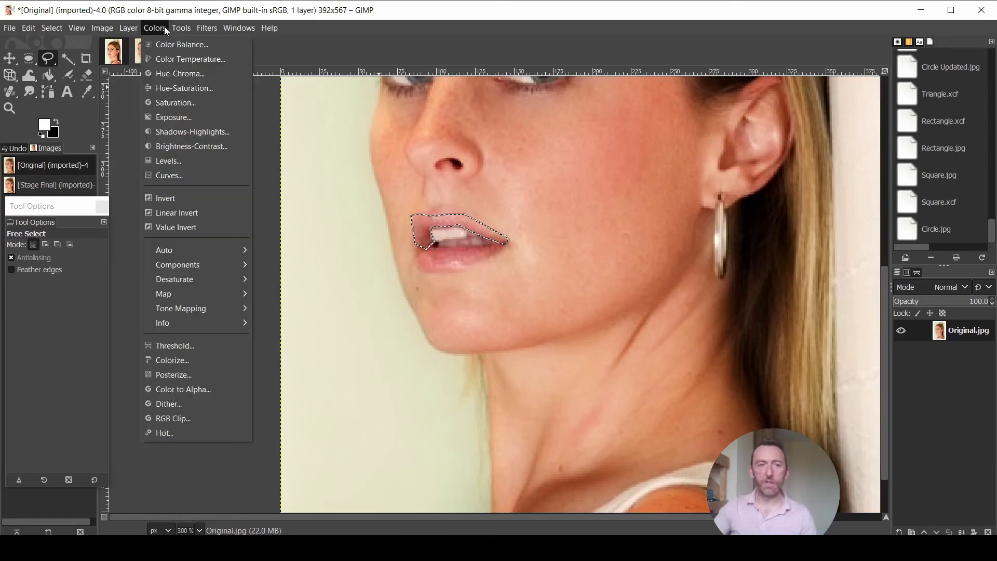
{"action": "left_click", "coordinate": [207, 103]}
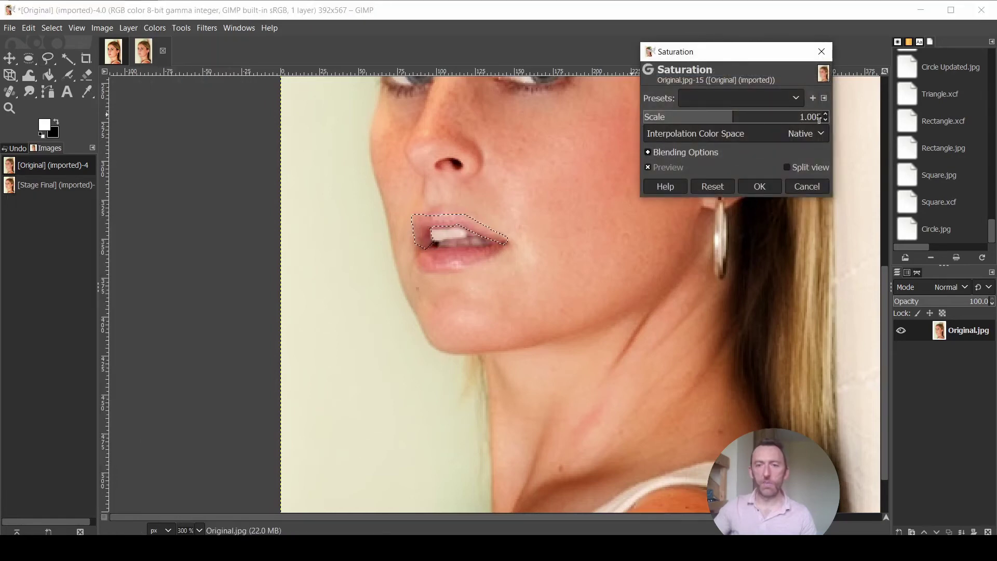
{"action": "left_click_drag", "start_coordinate": [821, 118], "coordinate": [740, 124]}
{"action": "left_click", "coordinate": [759, 186]}
- Brighten the whole portrait slightly with Brightness-Contrast
{"action": "scroll", "coordinate": [732, 178], "scroll_direction": "down", "scroll_amount": 2}
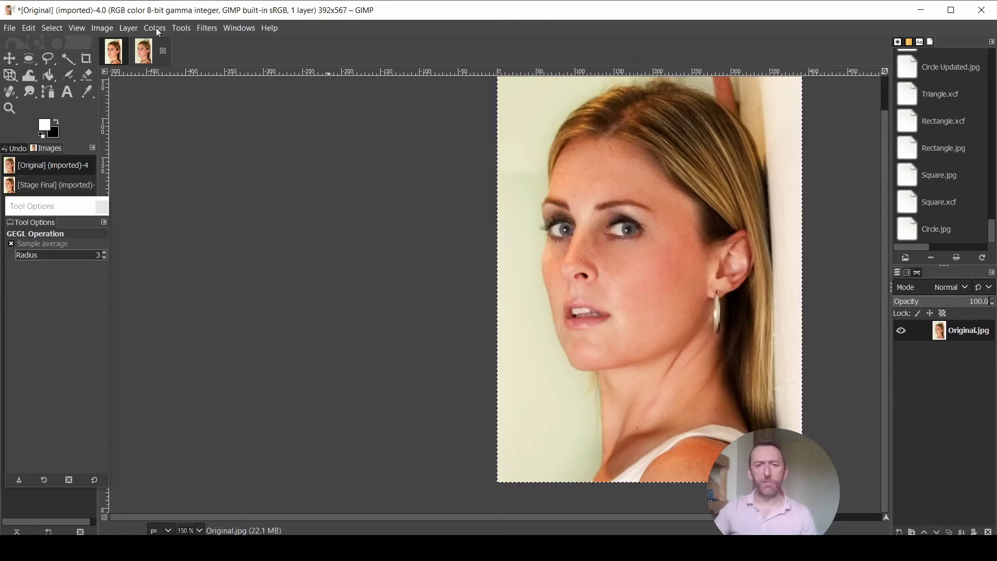
{"action": "left_click", "coordinate": [181, 28]}
{"action": "mouse_move", "coordinate": [147, 31]}
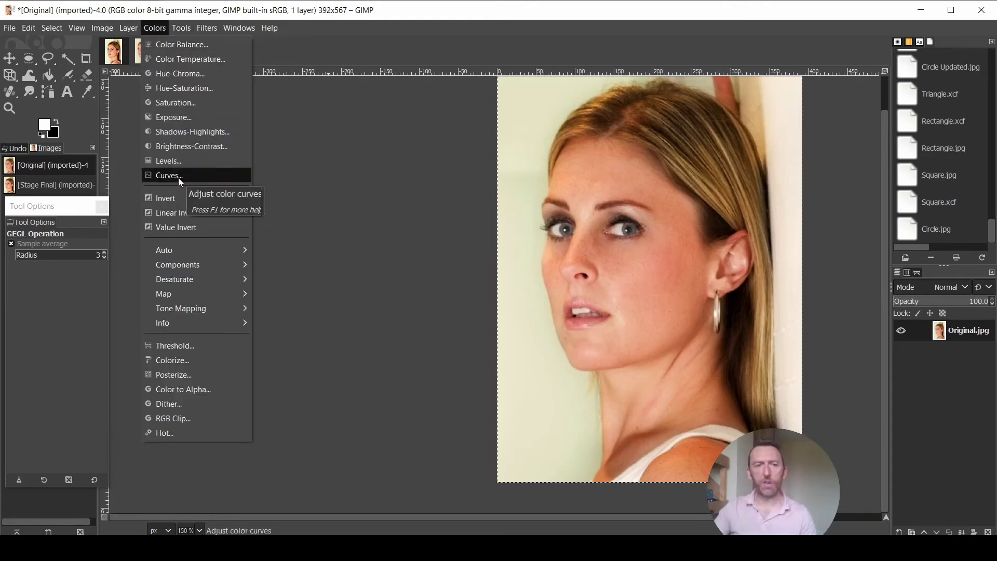
{"action": "left_click", "coordinate": [196, 147]}
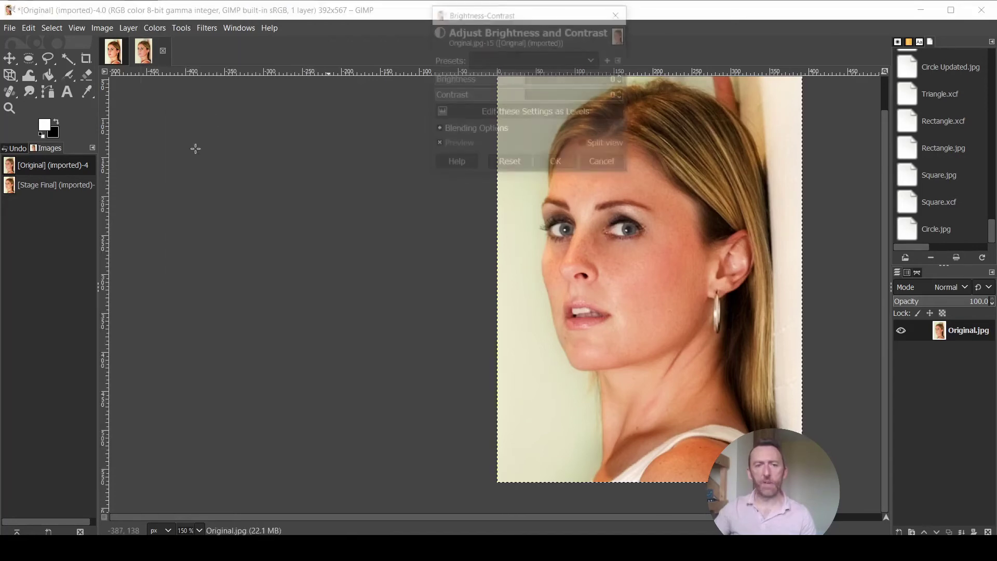
{"action": "left_click_drag", "start_coordinate": [528, 14], "coordinate": [302, 42]}
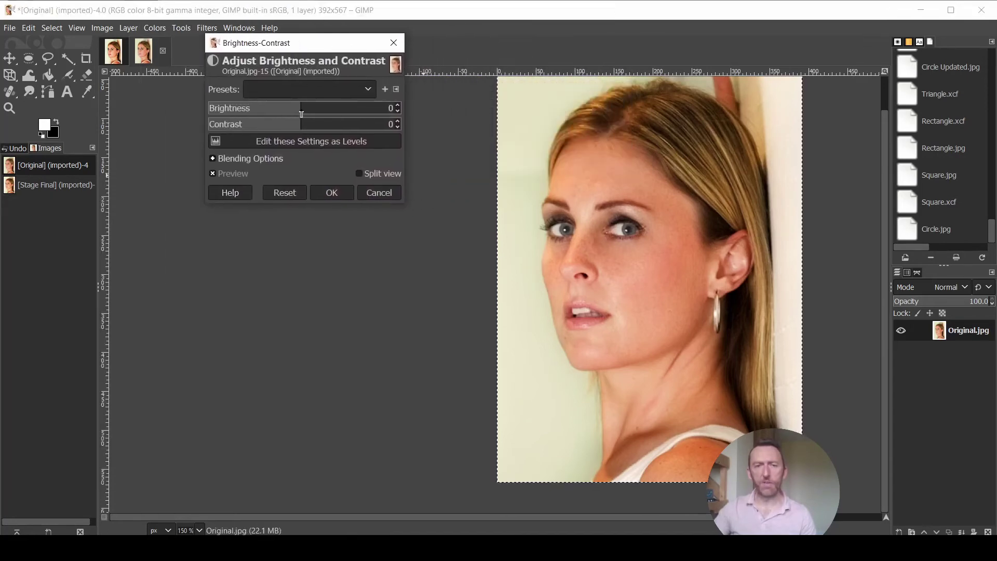
{"action": "left_click_drag", "start_coordinate": [301, 112], "coordinate": [314, 113]}
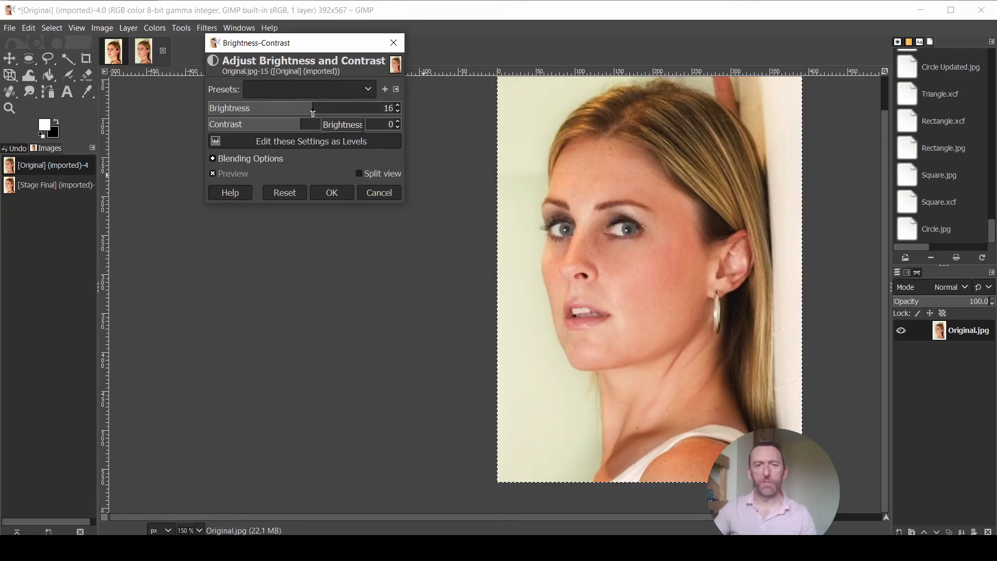
{"action": "left_click", "coordinate": [339, 196]}
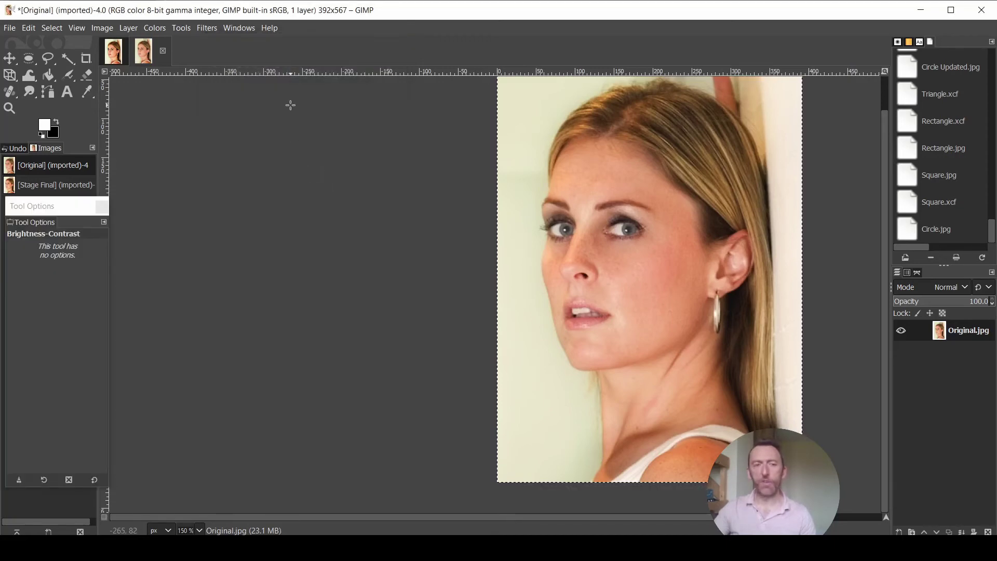
- Raise the whole image's contrast by about 4
{"action": "left_click", "coordinate": [157, 29]}
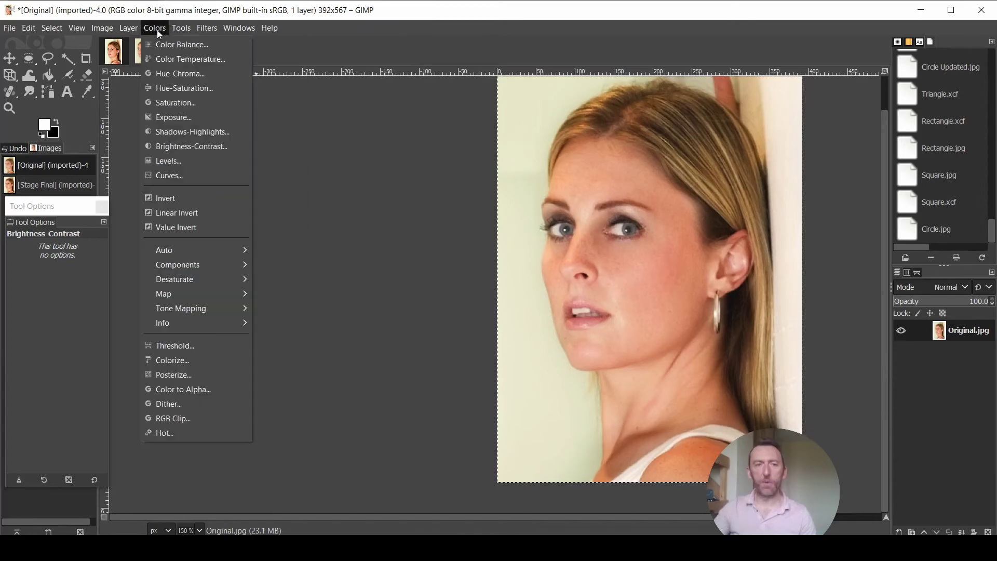
{"action": "left_click", "coordinate": [185, 147]}
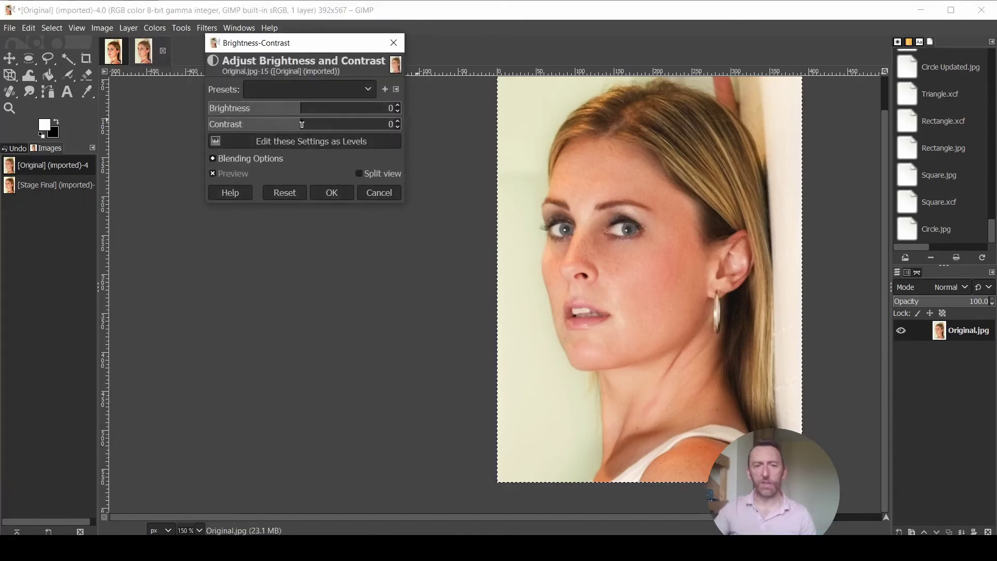
{"action": "mouse_move", "coordinate": [303, 124]}
{"action": "left_mouse_down"}
{"action": "mouse_move", "coordinate": [324, 128]}
{"action": "mouse_move", "coordinate": [298, 131]}
{"action": "left_mouse_up"}
{"action": "left_click_drag", "start_coordinate": [301, 131], "coordinate": [304, 131]}
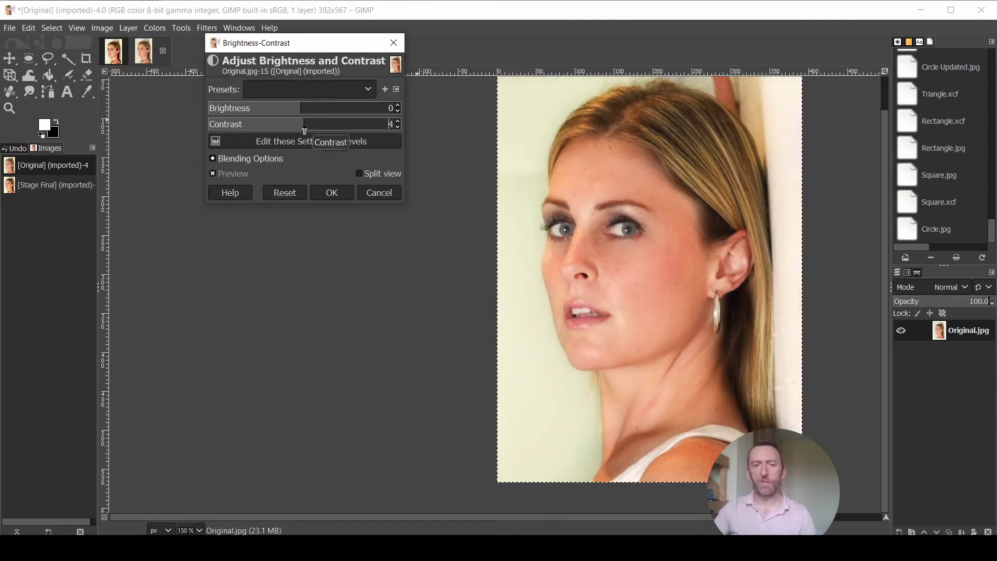
{"action": "left_click", "coordinate": [335, 193]}
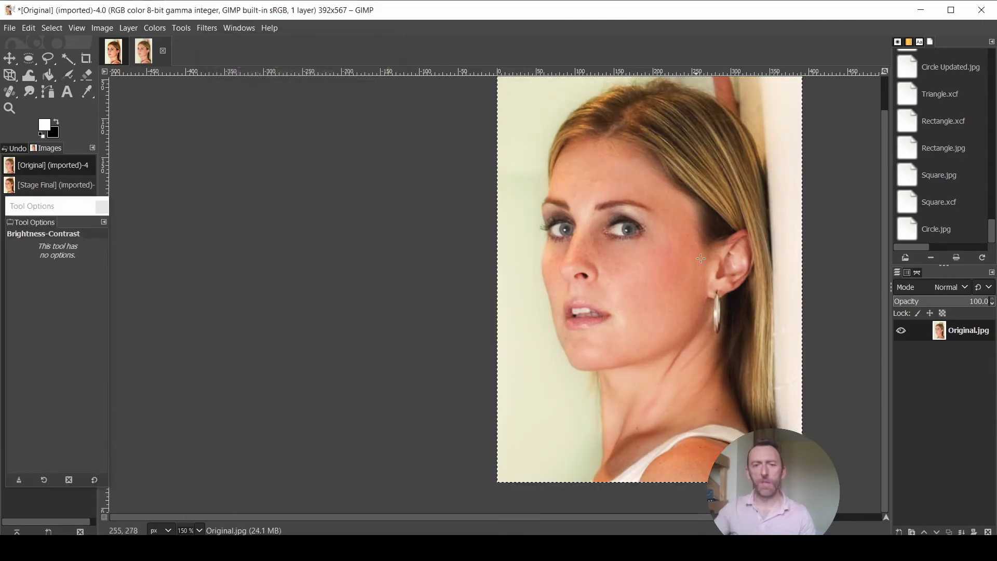
- Apply a Value Curves lift with points at 189→207 and 72→75
{"action": "left_click", "coordinate": [180, 29]}
{"action": "mouse_move", "coordinate": [154, 29]}
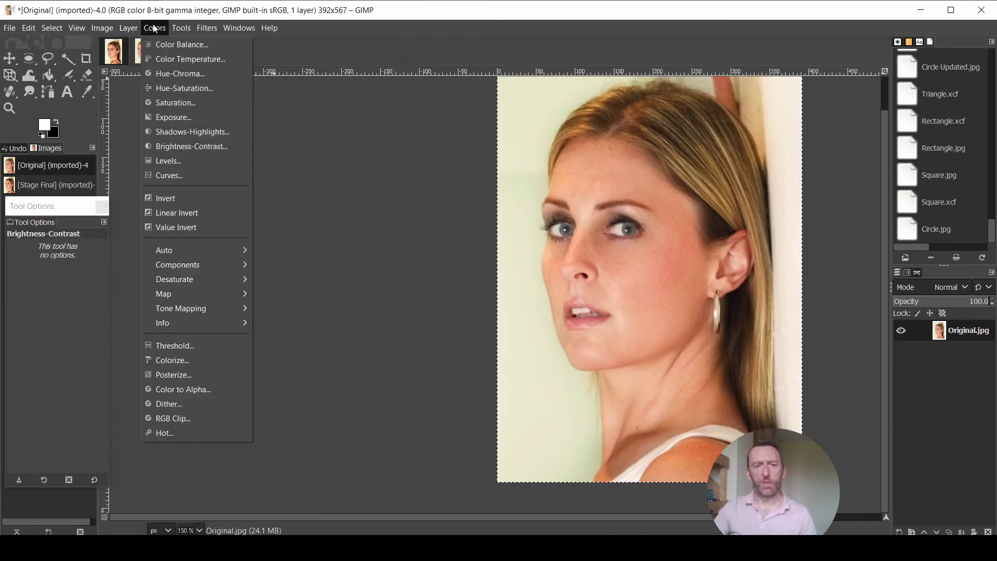
{"action": "left_click", "coordinate": [179, 176]}
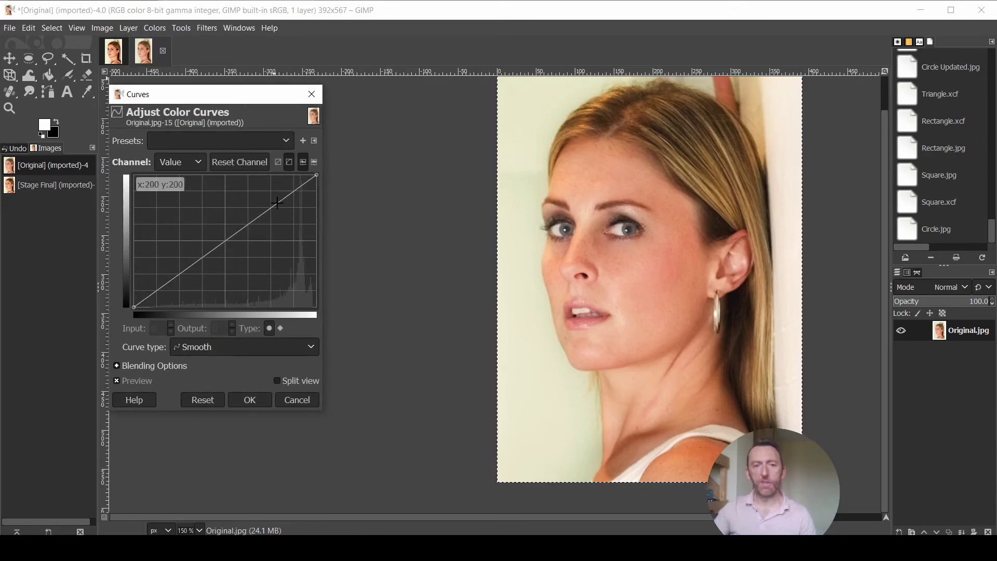
{"action": "left_click_drag", "start_coordinate": [277, 203], "coordinate": [269, 199]}
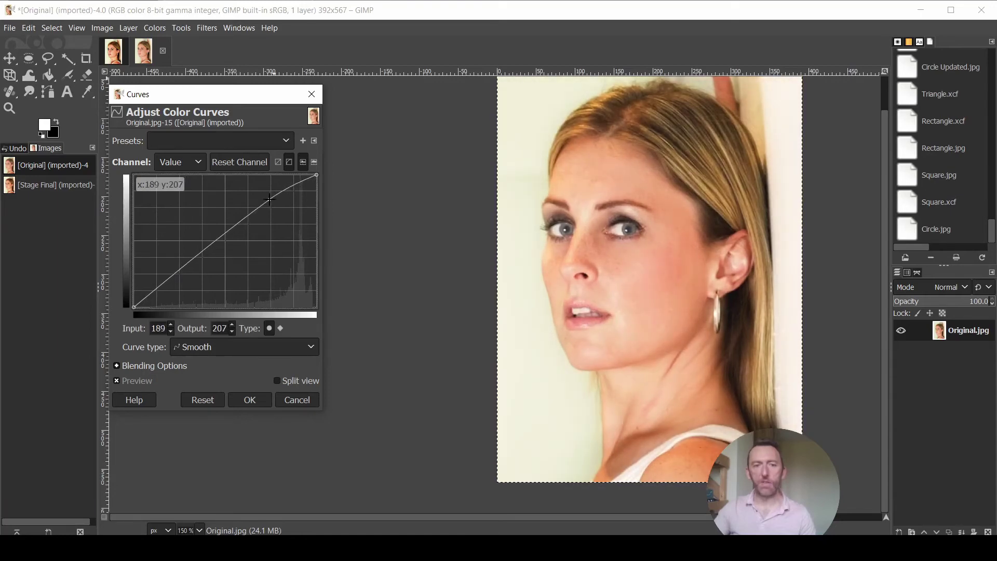
{"action": "left_click_drag", "start_coordinate": [188, 261], "coordinate": [185, 267]}
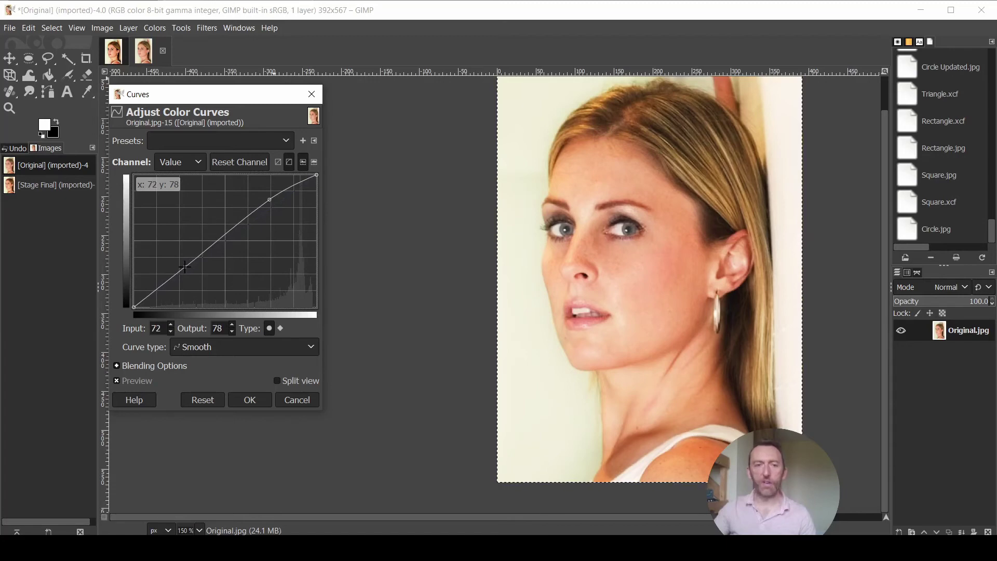
{"action": "left_click_drag", "start_coordinate": [185, 267], "coordinate": [185, 269]}
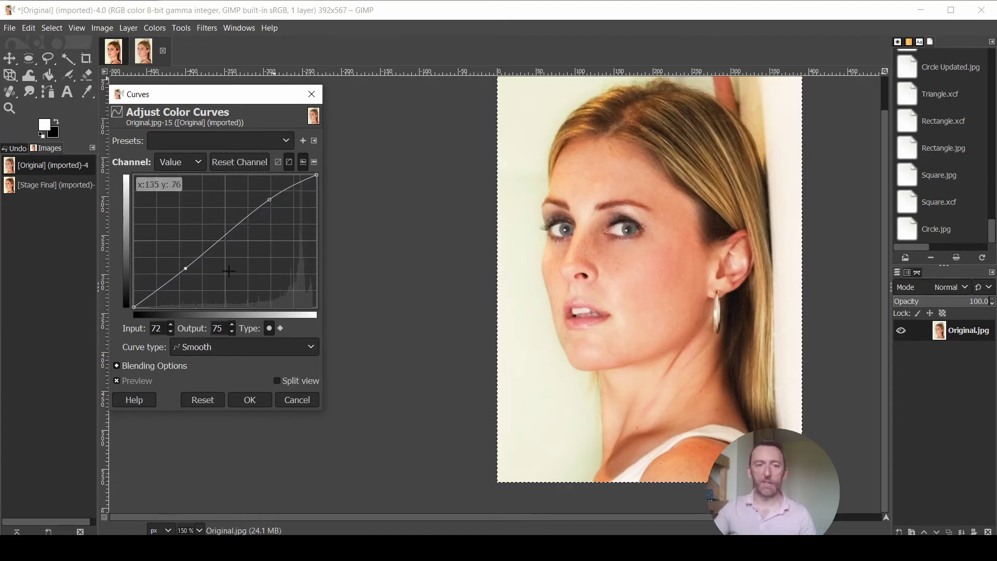
{"action": "left_click", "coordinate": [251, 401]}
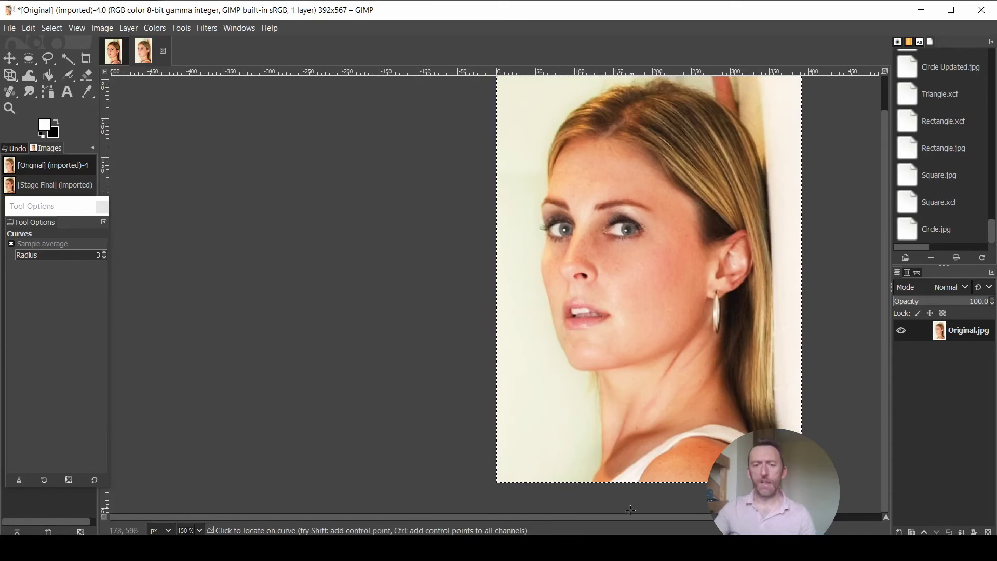
- Sharpen the portrait with Unsharp Mask at a radius of about 0.068
{"action": "scroll", "coordinate": [653, 520], "scroll_direction": "right", "scroll_amount": 1}
{"action": "scroll", "coordinate": [654, 516], "scroll_direction": "right", "scroll_amount": 5}
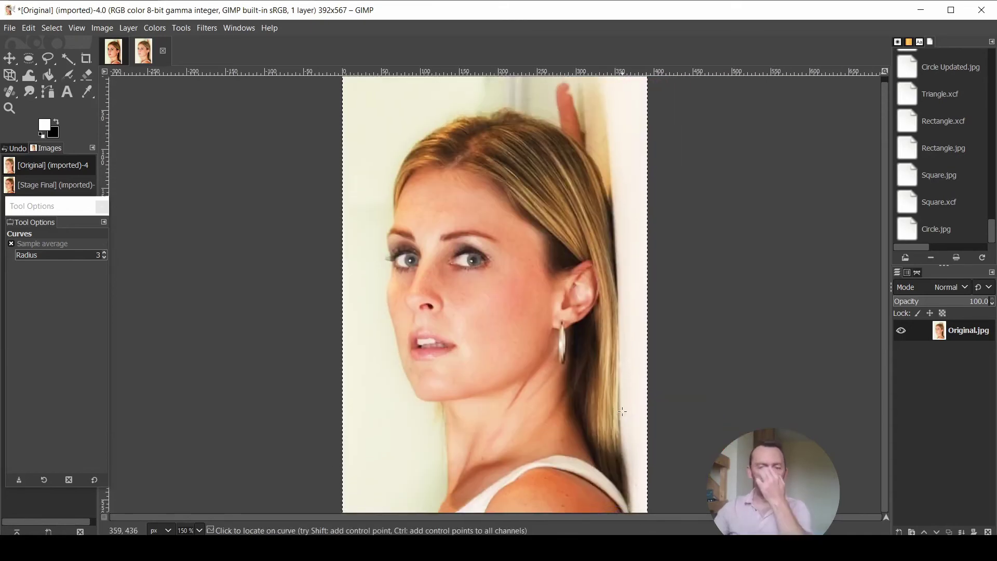
{"action": "left_click", "coordinate": [207, 28]}
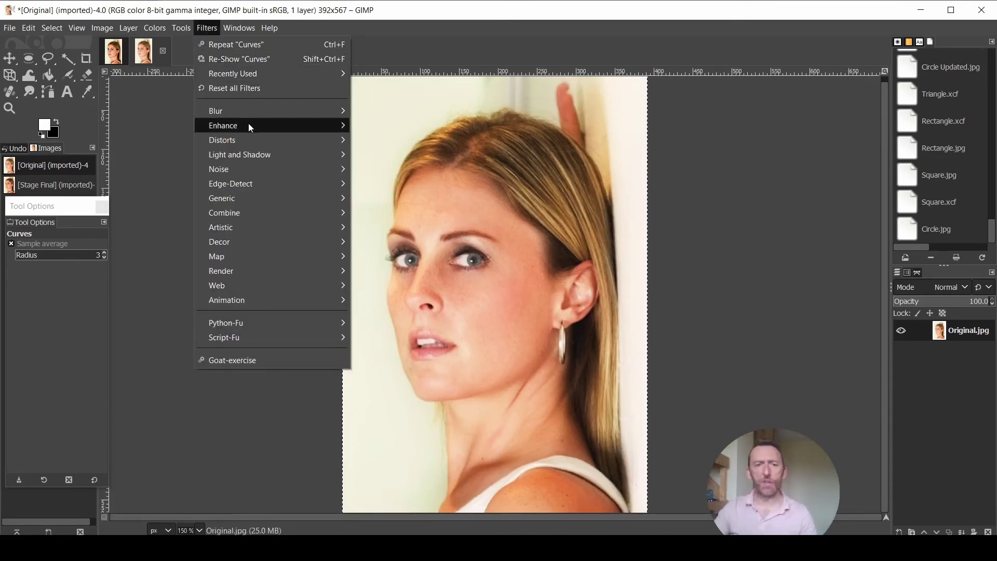
{"action": "mouse_move", "coordinate": [249, 125]}
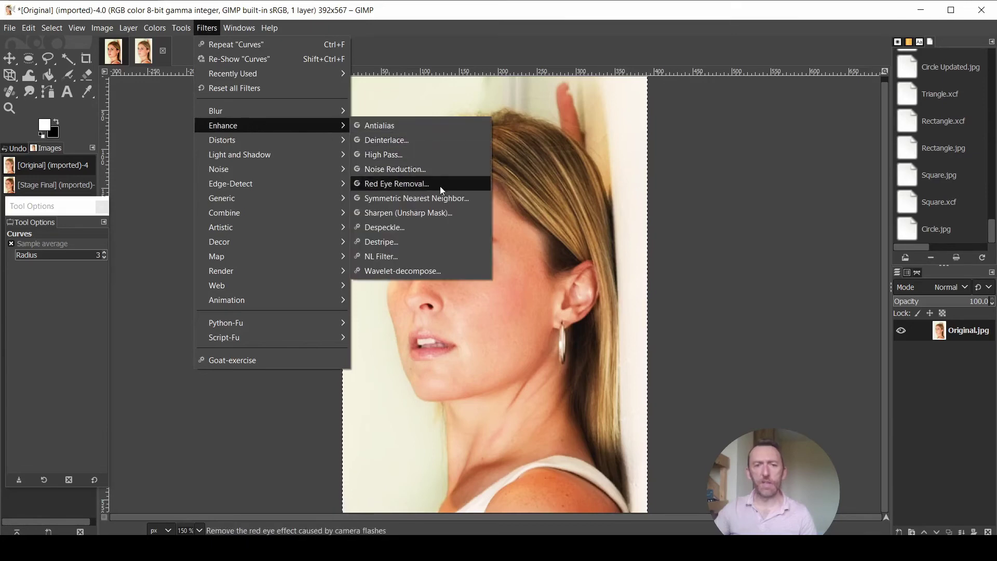
{"action": "left_click", "coordinate": [432, 212]}
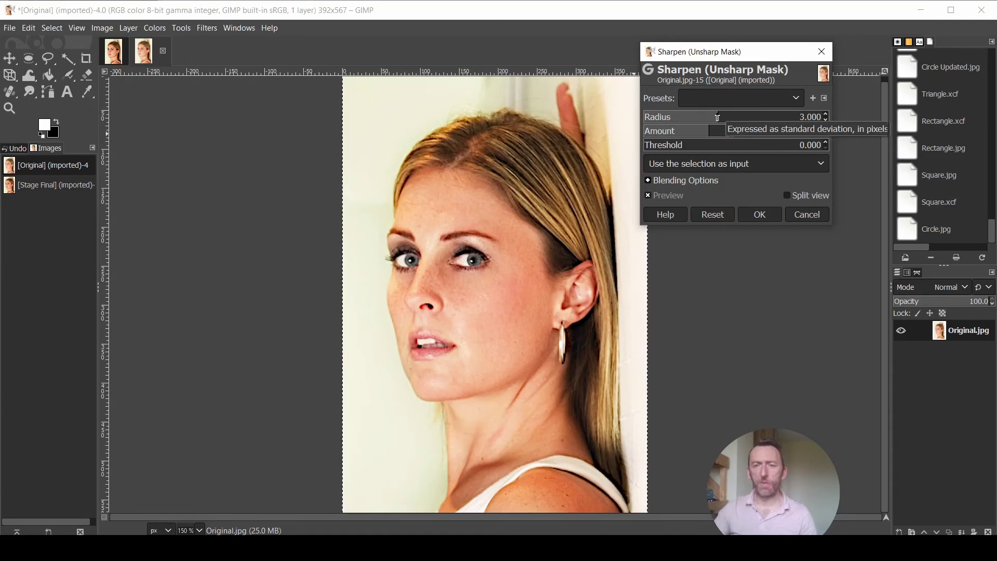
{"action": "left_click", "coordinate": [718, 117]}
{"action": "left_click_drag", "start_coordinate": [718, 117], "coordinate": [667, 120]}
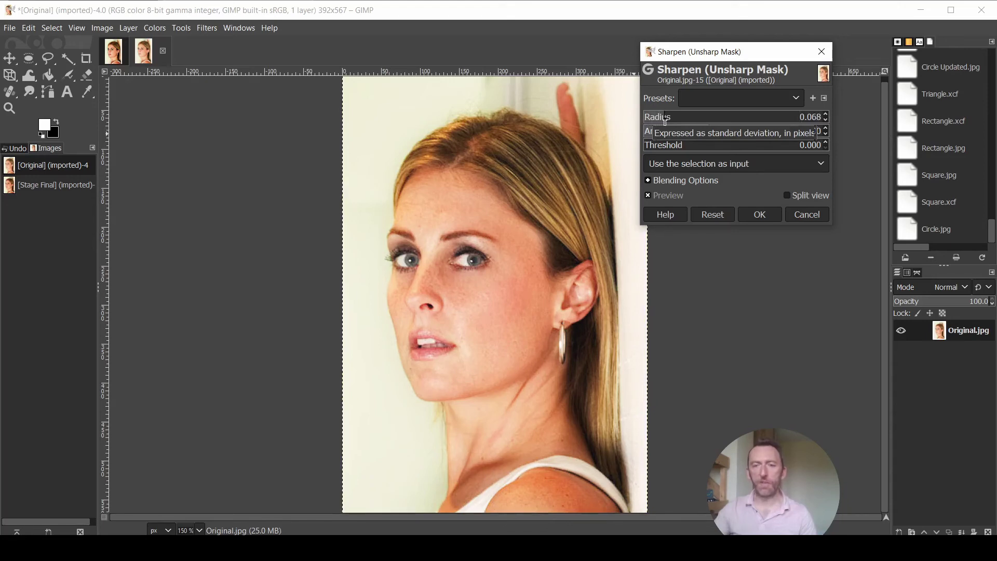
{"action": "left_click", "coordinate": [760, 215]}
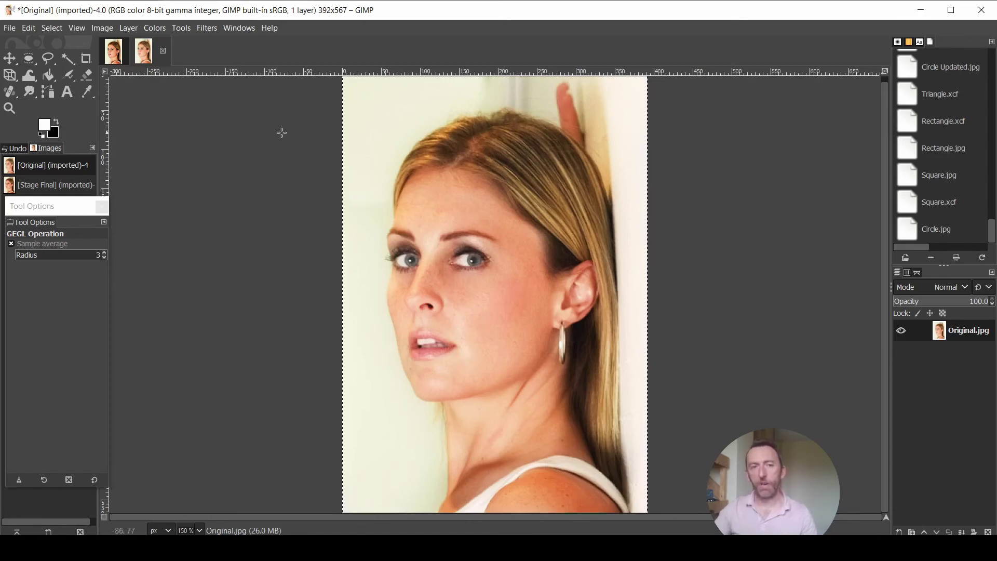
- With Free Select, trace the outline up the right hair edge, over the top and down the face's left side
{"action": "left_click", "coordinate": [46, 64]}
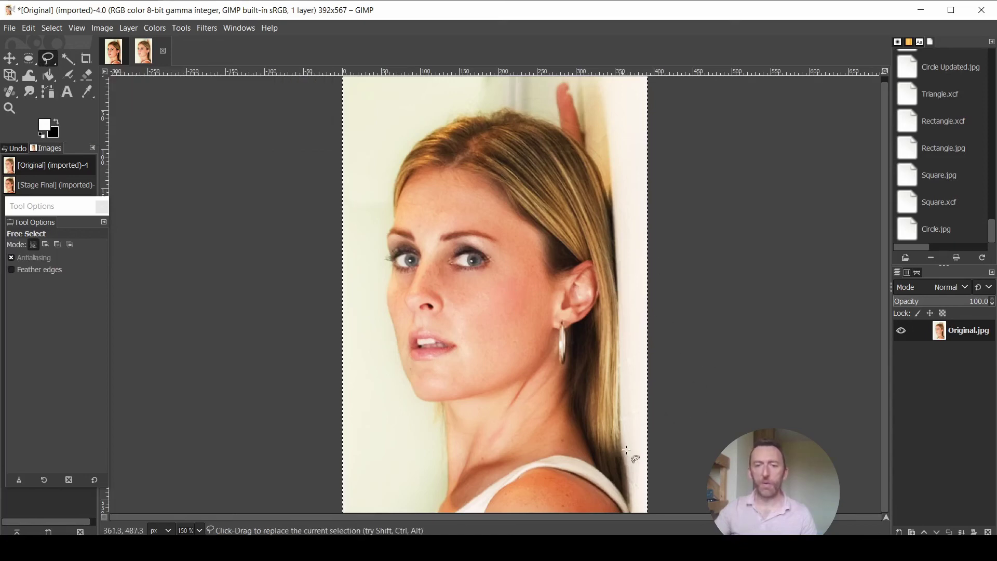
{"action": "left_click_drag", "start_coordinate": [618, 239], "coordinate": [601, 155]}
{"action": "left_click", "coordinate": [552, 125]}
{"action": "left_click", "coordinate": [497, 110]}
{"action": "left_click", "coordinate": [426, 133]}
{"action": "left_click", "coordinate": [401, 162]}
{"action": "left_click", "coordinate": [391, 197]}
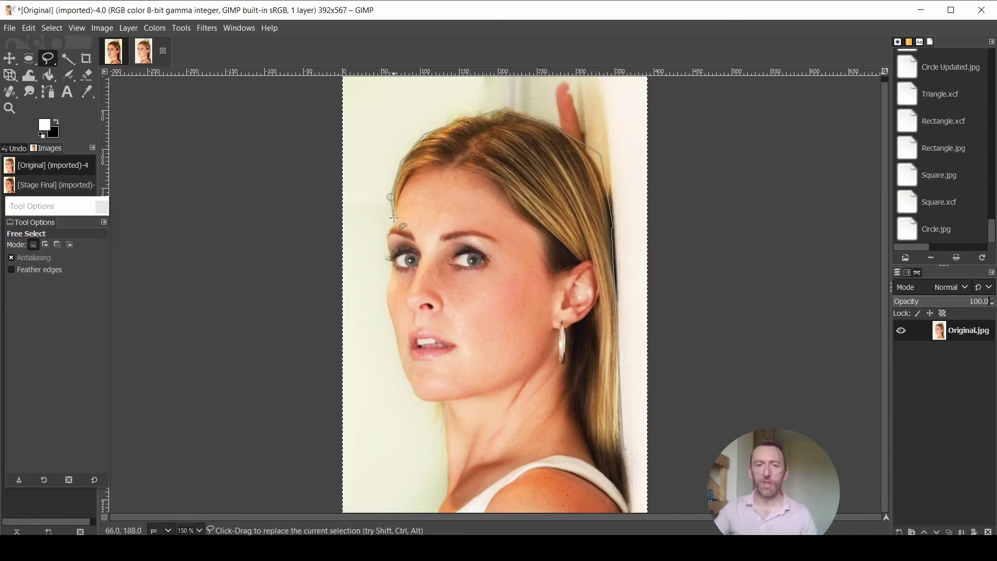
{"action": "left_click", "coordinate": [395, 218]}
{"action": "left_click", "coordinate": [387, 235]}
{"action": "left_click", "coordinate": [390, 256]}
- Continue the outline past cheek, jaw and neck to the bottom-right corner, close it and confirm the selection
{"action": "left_click", "coordinate": [387, 284]}
{"action": "left_click", "coordinate": [396, 345]}
{"action": "left_click", "coordinate": [424, 402]}
{"action": "left_click", "coordinate": [442, 403]}
{"action": "left_click", "coordinate": [449, 465]}
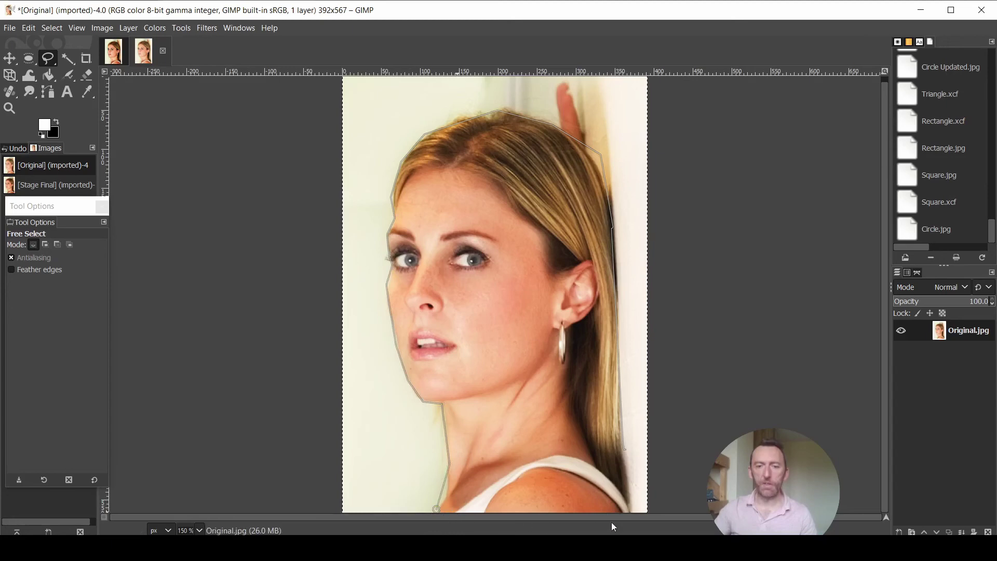
{"action": "left_click", "coordinate": [438, 510]}
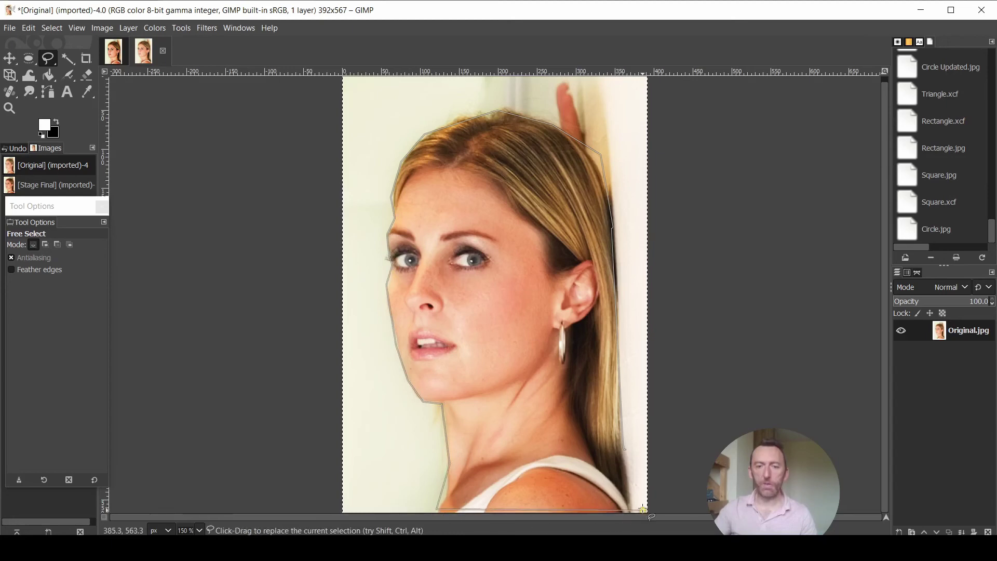
{"action": "left_click", "coordinate": [644, 510]}
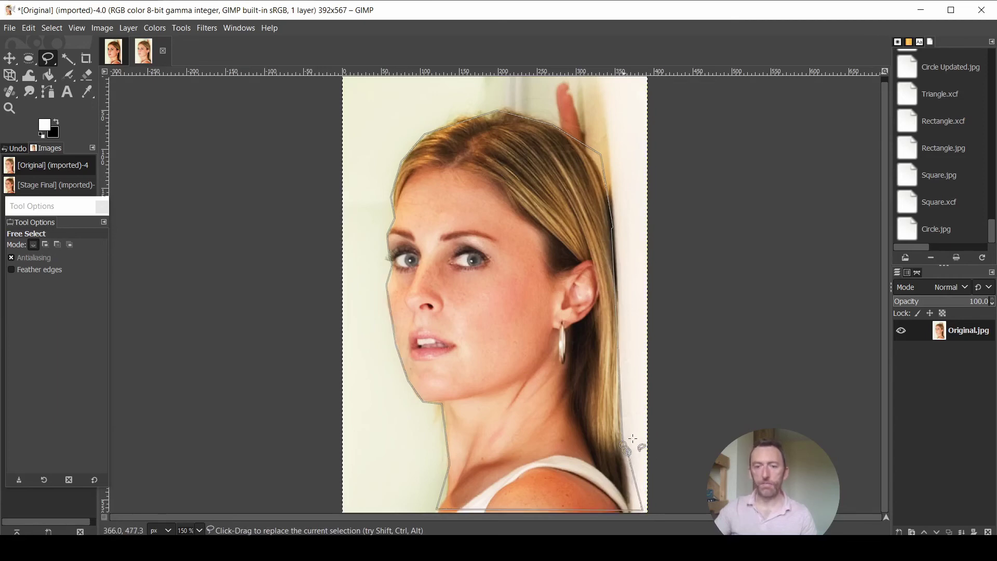
{"action": "left_click", "coordinate": [626, 448]}
{"action": "key", "text": "Return"}
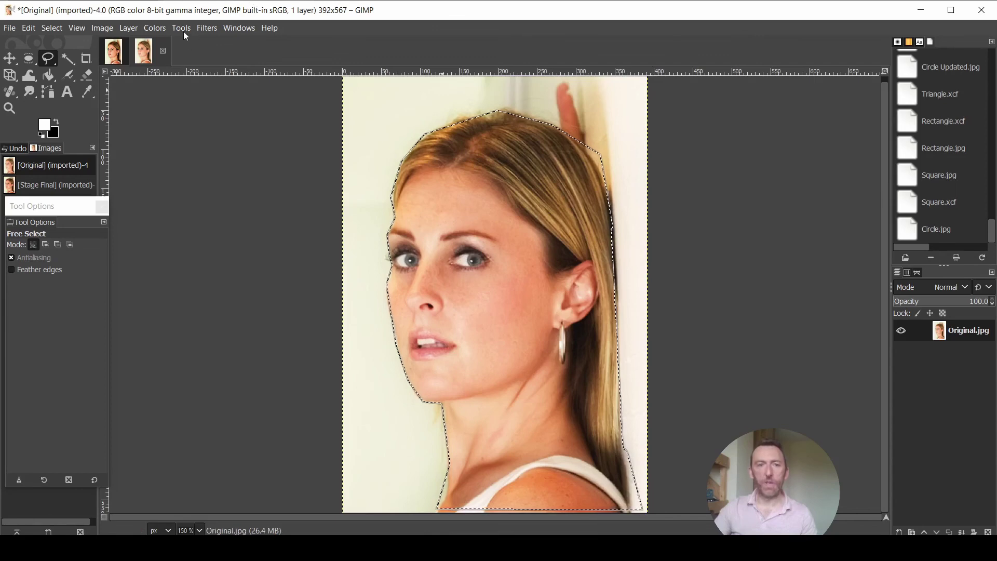
- Try Focus Blur on the selection, then cancel it because it blurred the woman
{"action": "left_click", "coordinate": [211, 29]}
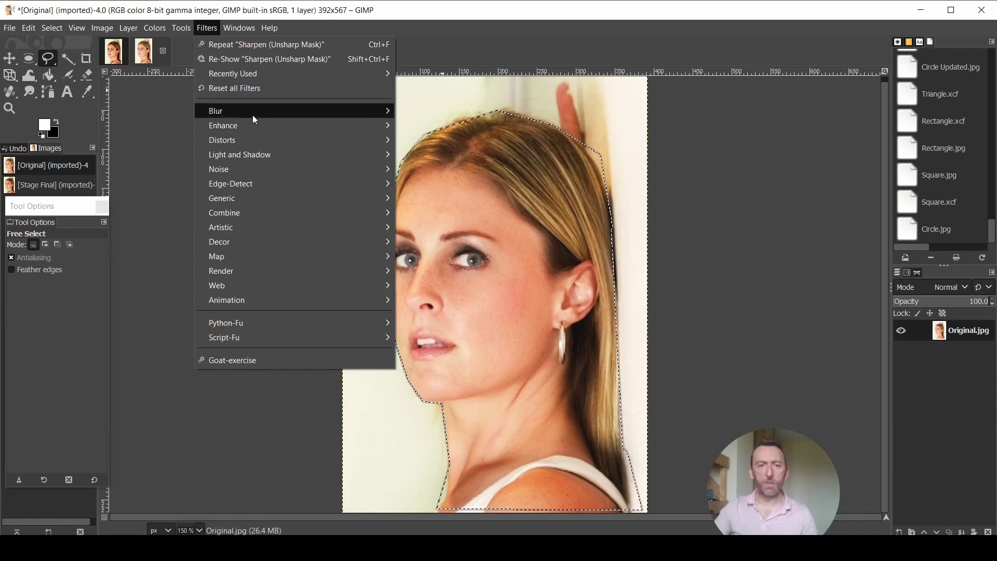
{"action": "mouse_move", "coordinate": [253, 111]}
{"action": "left_click", "coordinate": [457, 111]}
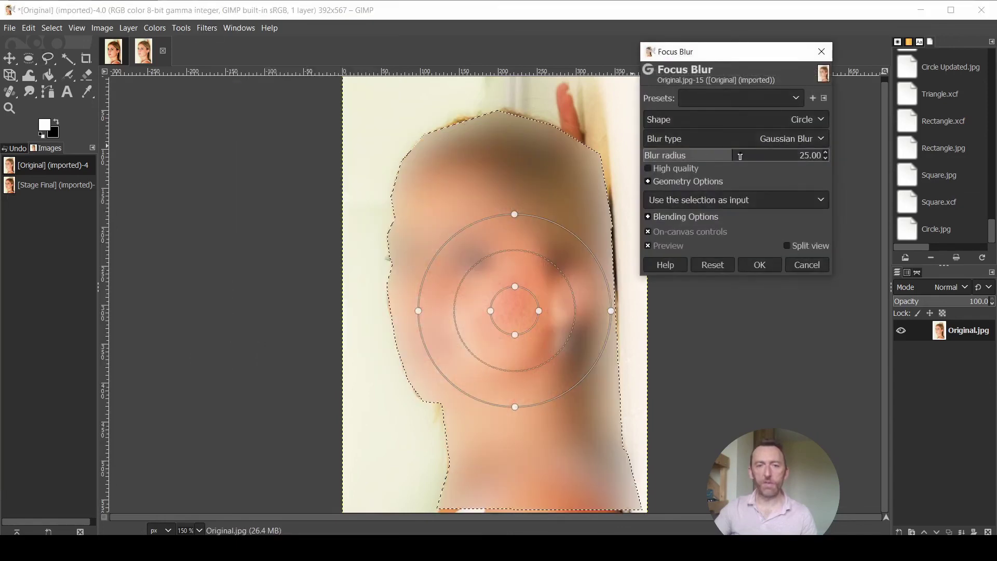
{"action": "left_click", "coordinate": [813, 266]}
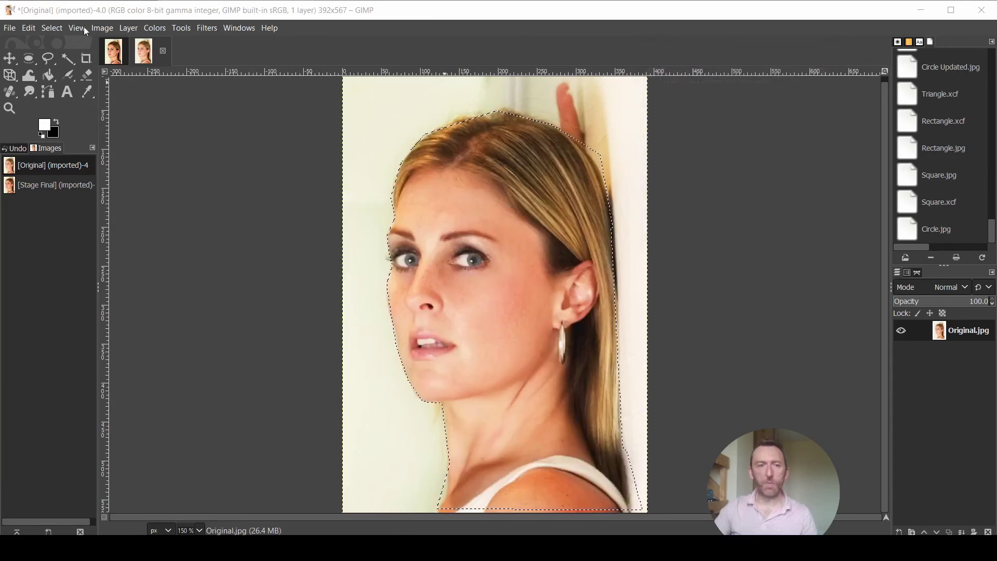
- Invert the selection to the background and apply Focus Blur with radius lowered to 1.56
{"action": "left_click", "coordinate": [54, 28]}
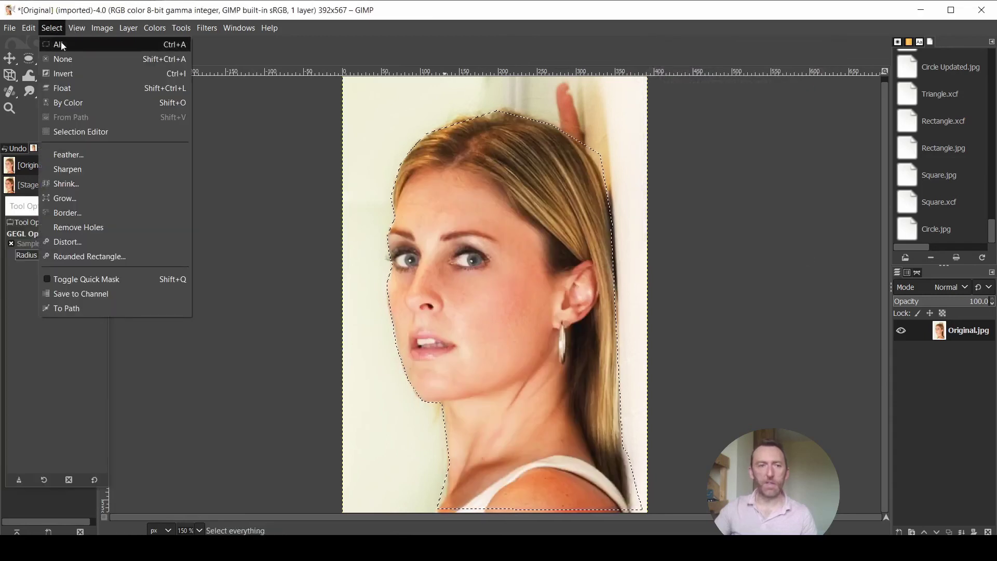
{"action": "left_click", "coordinate": [60, 73]}
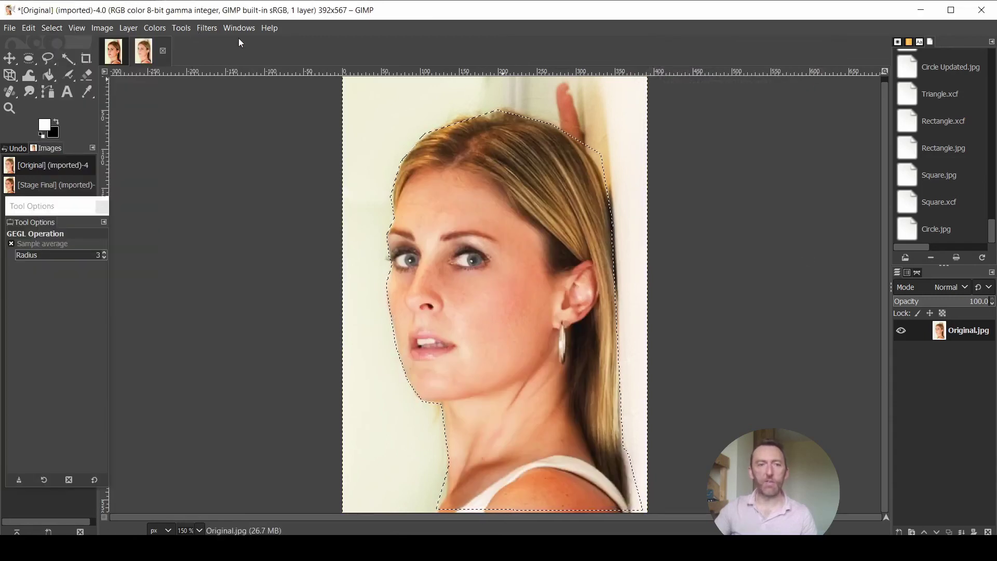
{"action": "left_click", "coordinate": [203, 28]}
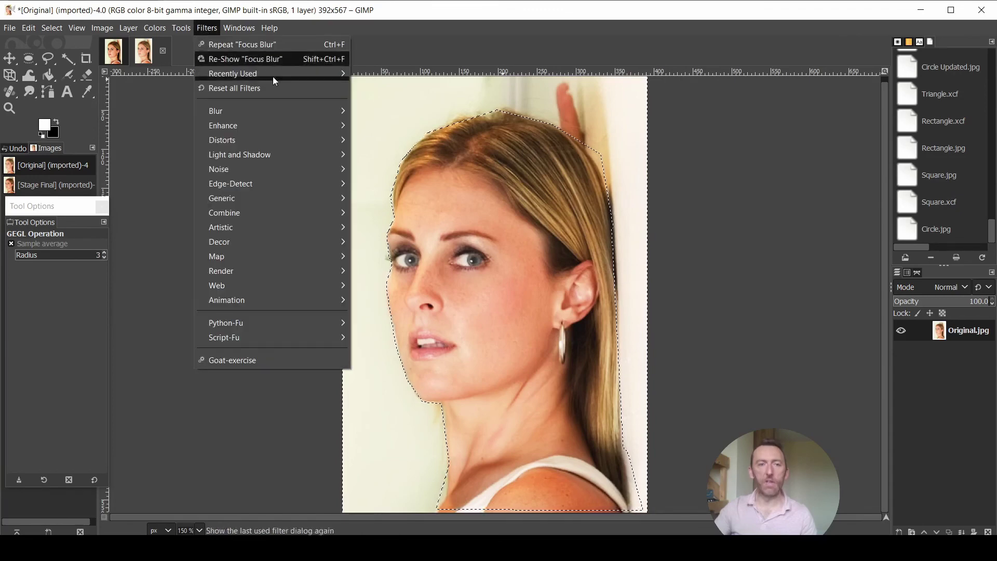
{"action": "mouse_move", "coordinate": [281, 110]}
{"action": "left_click", "coordinate": [394, 111]}
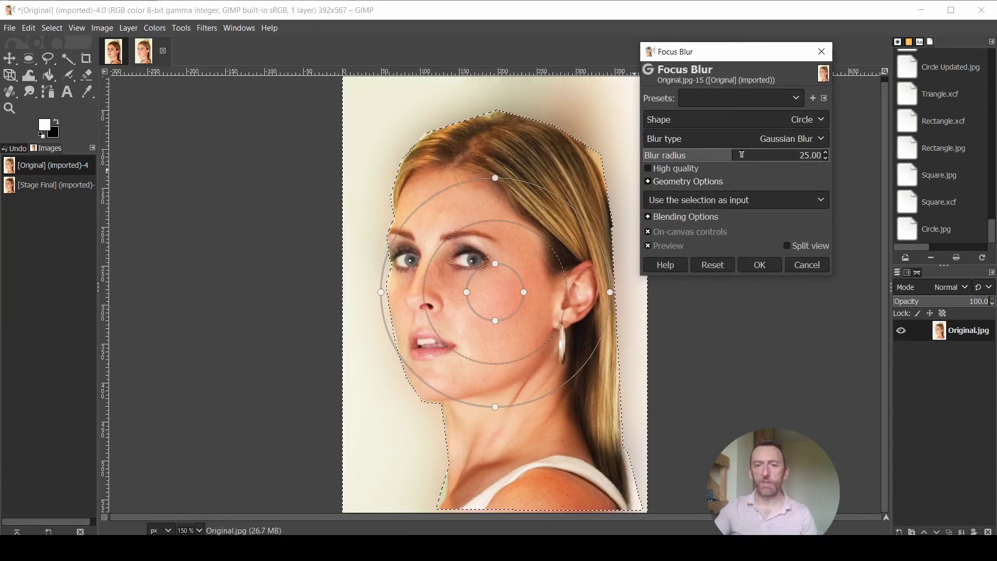
{"action": "left_click_drag", "start_coordinate": [733, 155], "coordinate": [665, 162]}
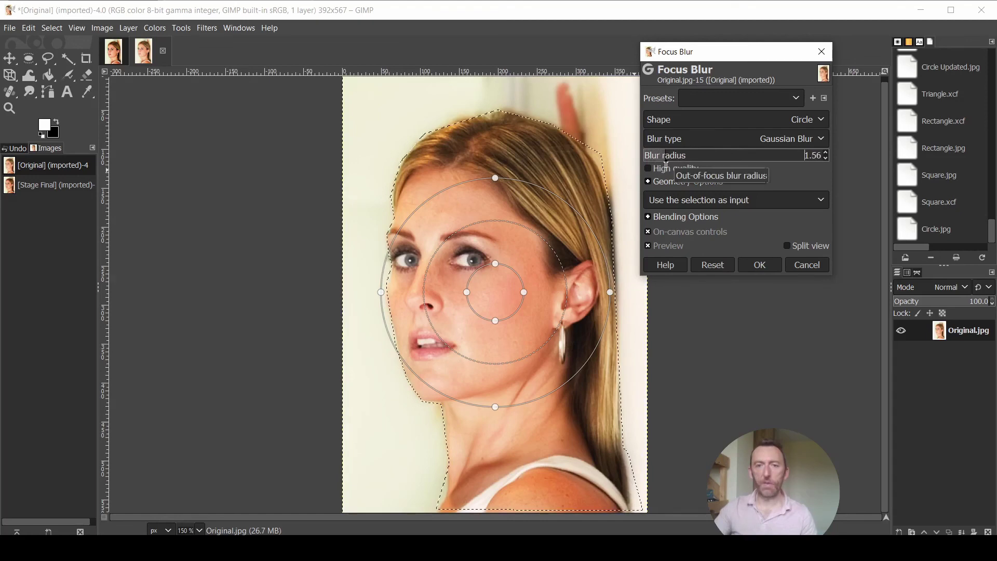
{"action": "left_click", "coordinate": [760, 266]}
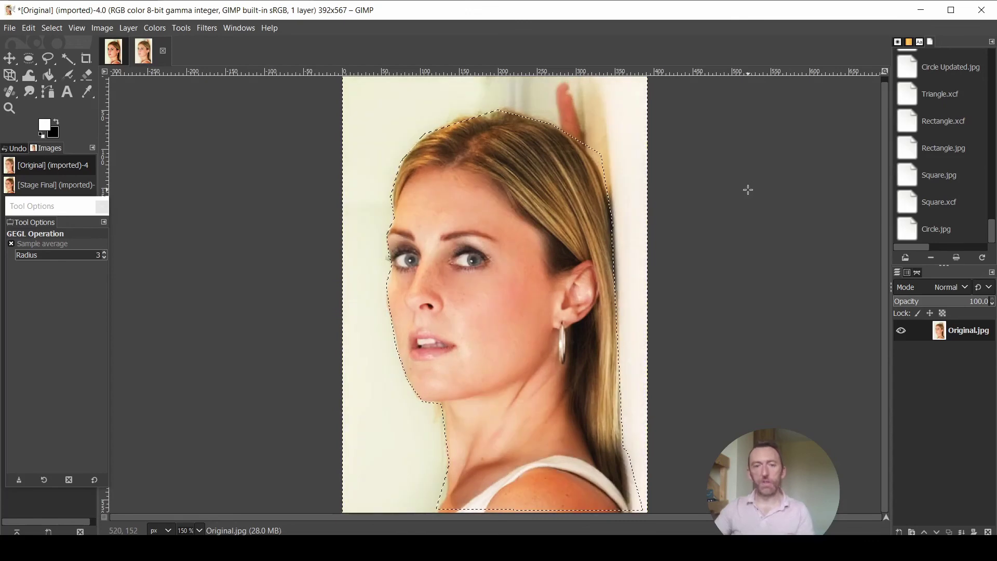
- Deselect everything with Shift+Ctrl+A so the blurred portrait shows no selection outline
{"action": "key", "text": "ctrl+shift+a"}
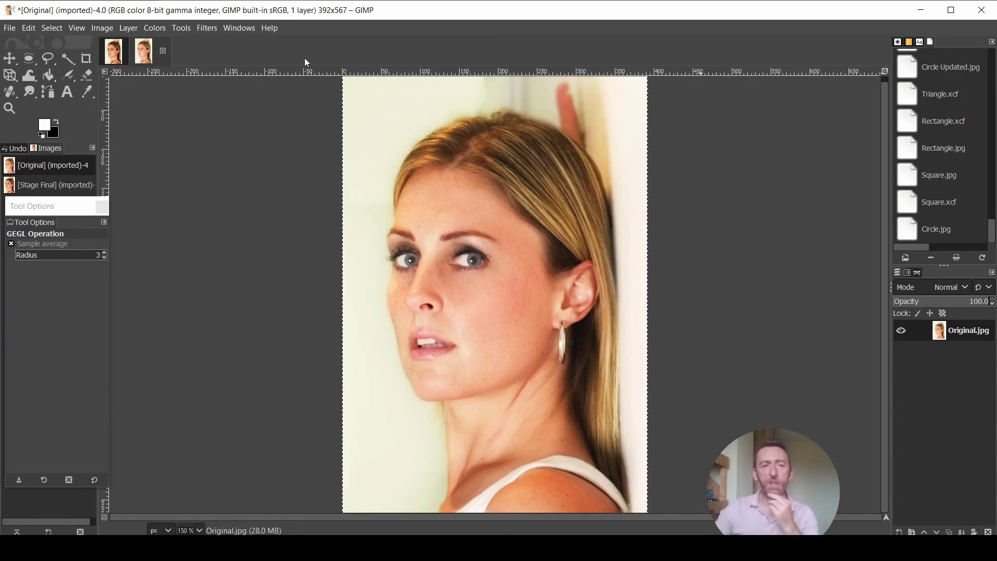
- Save the retouched portrait as Original.xcf on the Desktop
{"action": "left_click", "coordinate": [11, 29]}
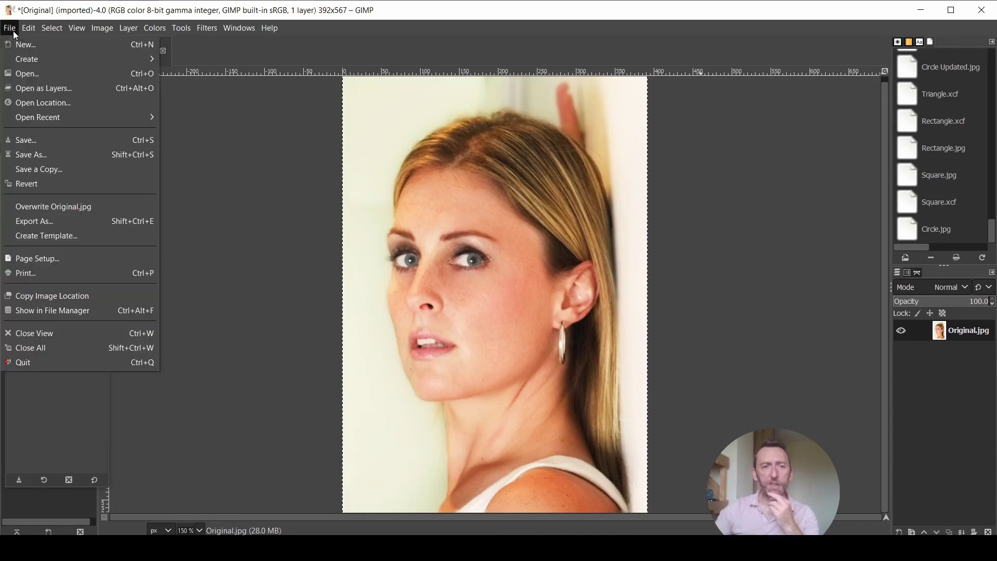
{"action": "left_click", "coordinate": [97, 156]}
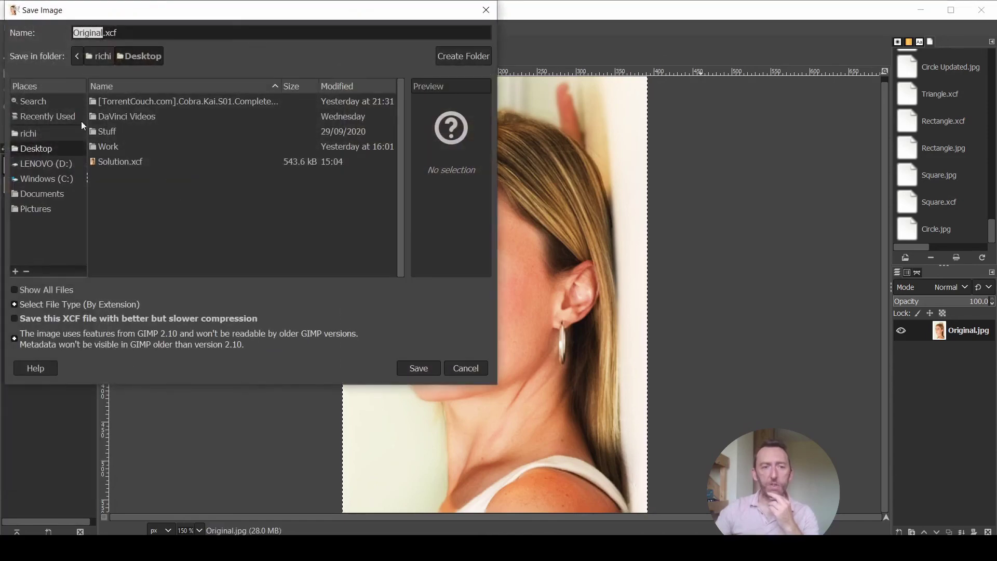
{"action": "left_click", "coordinate": [435, 374]}
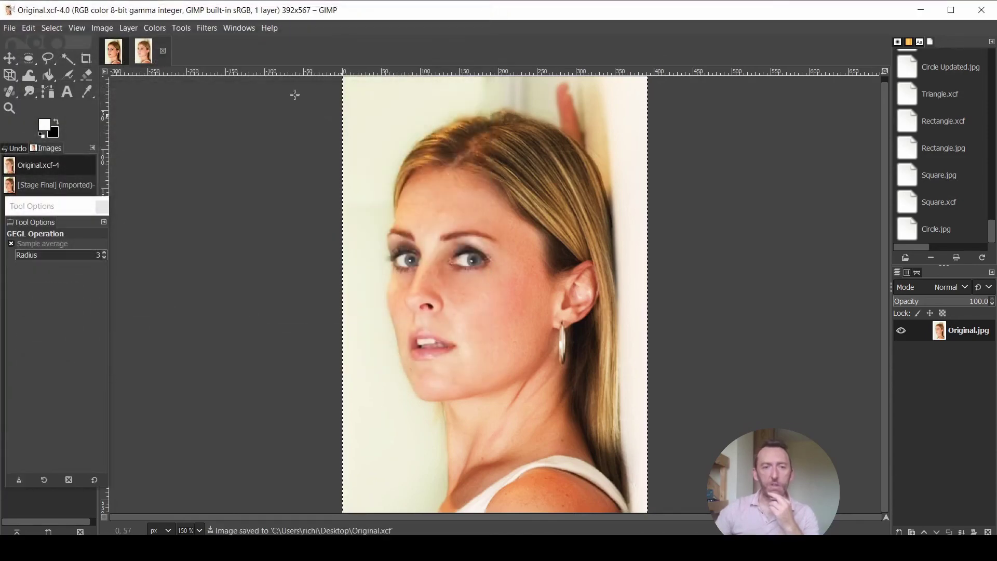
- Open the unedited Original.jpg to compare it with the edit
{"action": "left_click", "coordinate": [10, 27]}
{"action": "left_click", "coordinate": [33, 74]}
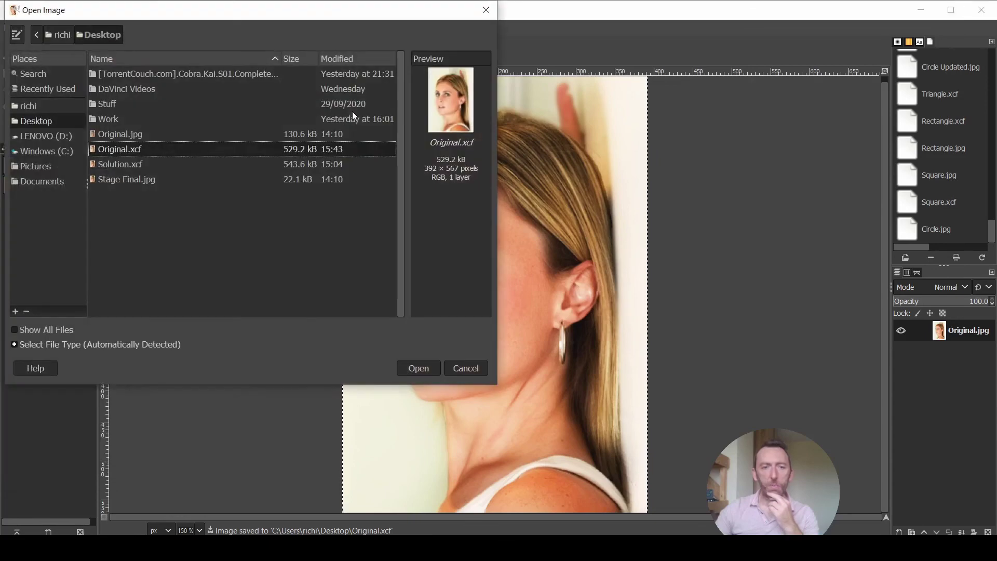
{"action": "left_click", "coordinate": [123, 136]}
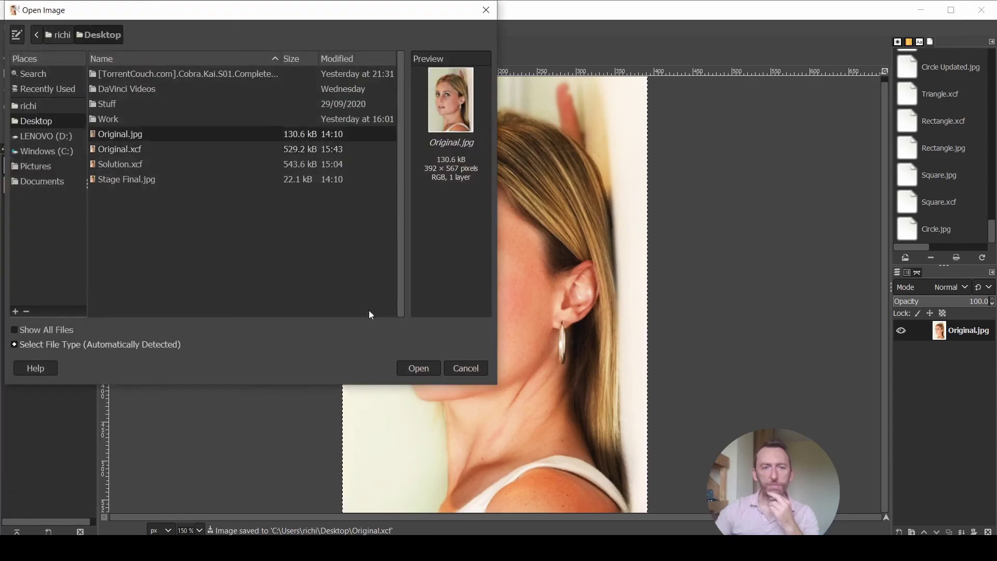
{"action": "left_click", "coordinate": [418, 369]}
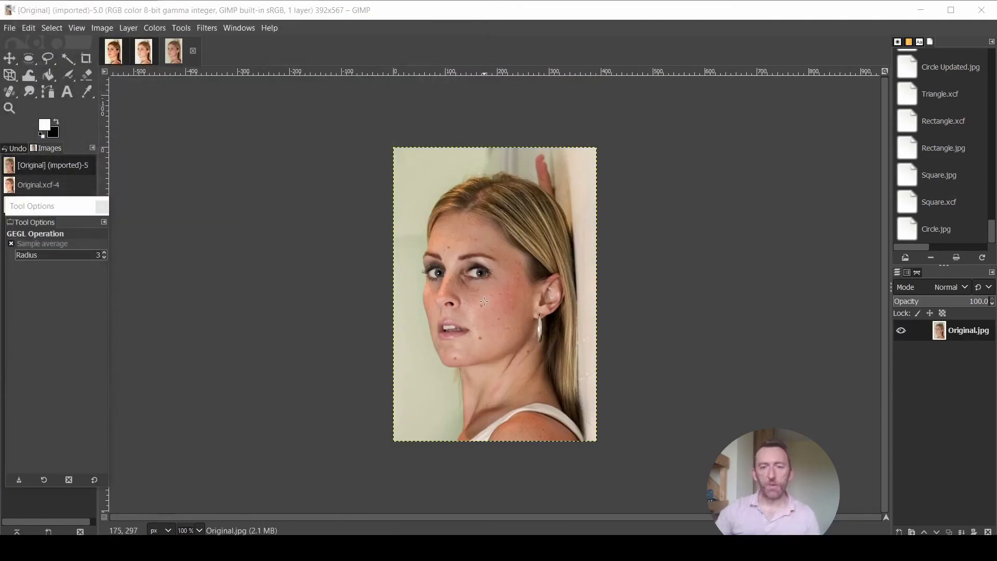
{"action": "scroll", "coordinate": [484, 301], "scroll_direction": "up", "scroll_amount": 1, "text": "ctrl"}
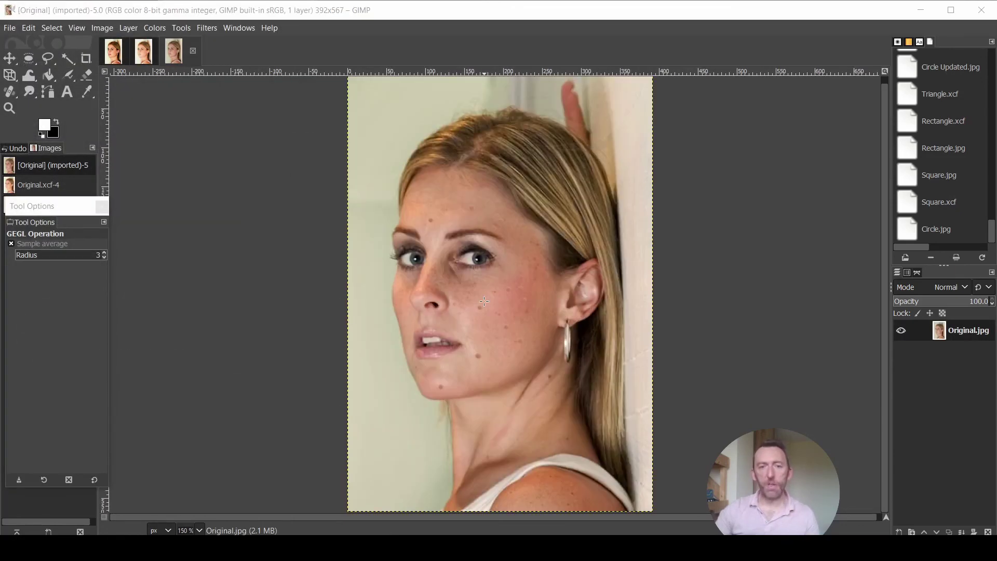
- Close the Stage Final image and switch between the original and the retouched Original.xcf
{"action": "left_click", "coordinate": [144, 59]}
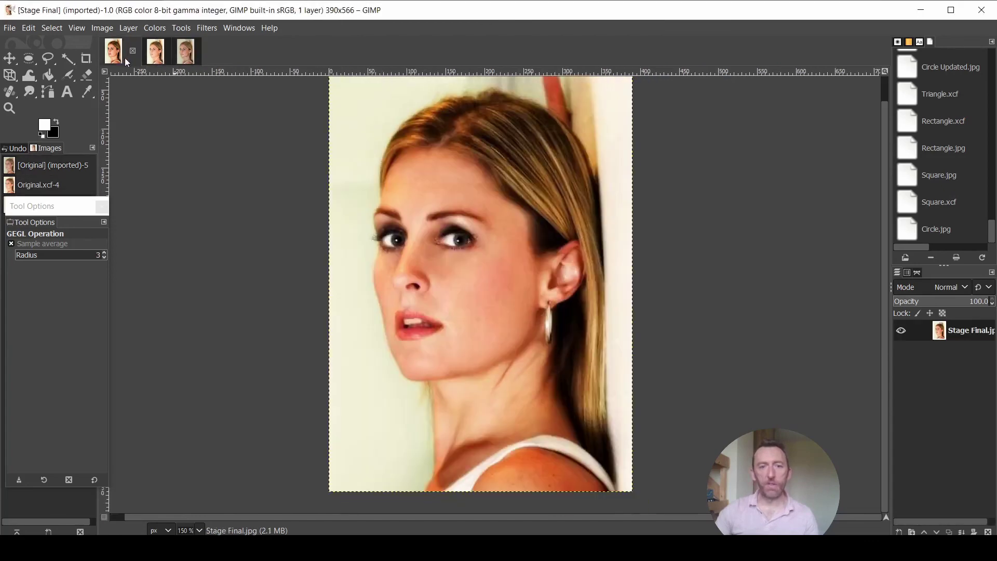
{"action": "left_click", "coordinate": [133, 51]}
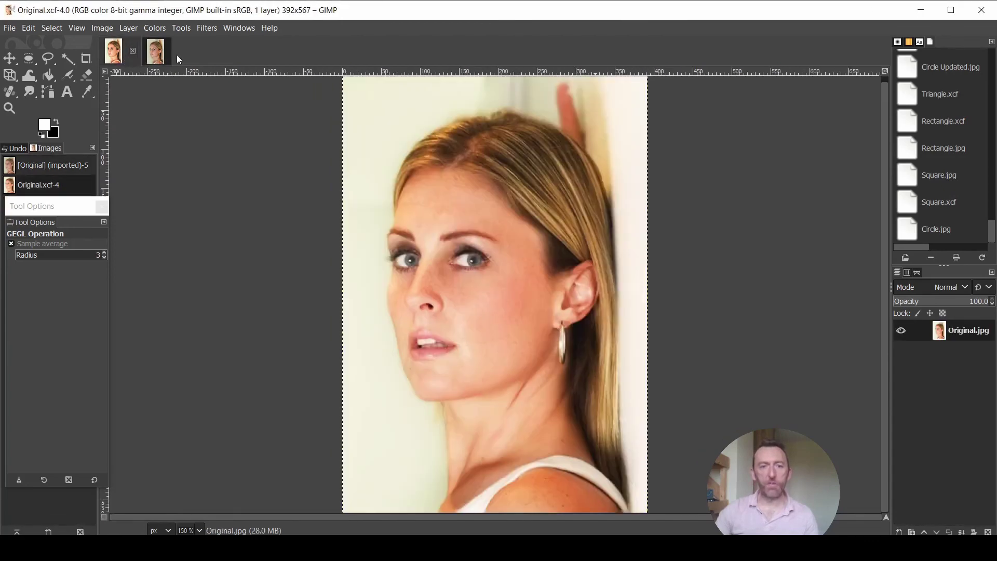
{"action": "left_click", "coordinate": [160, 58]}
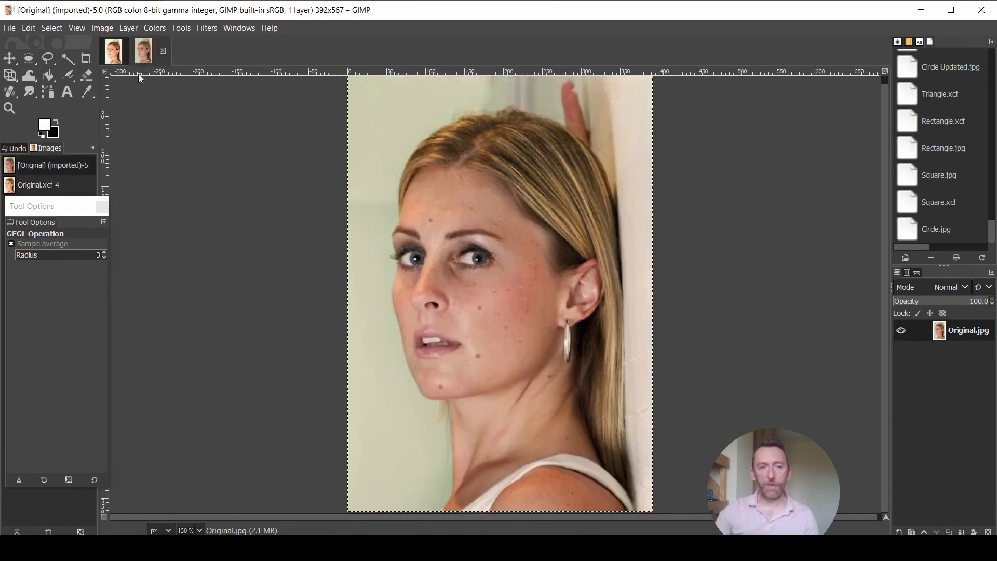
{"action": "left_click", "coordinate": [114, 51]}
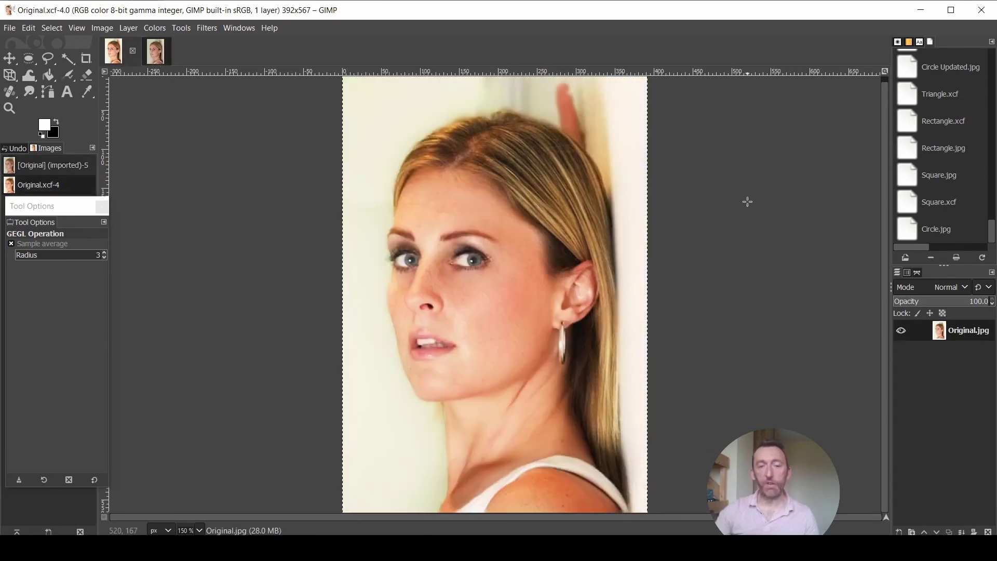